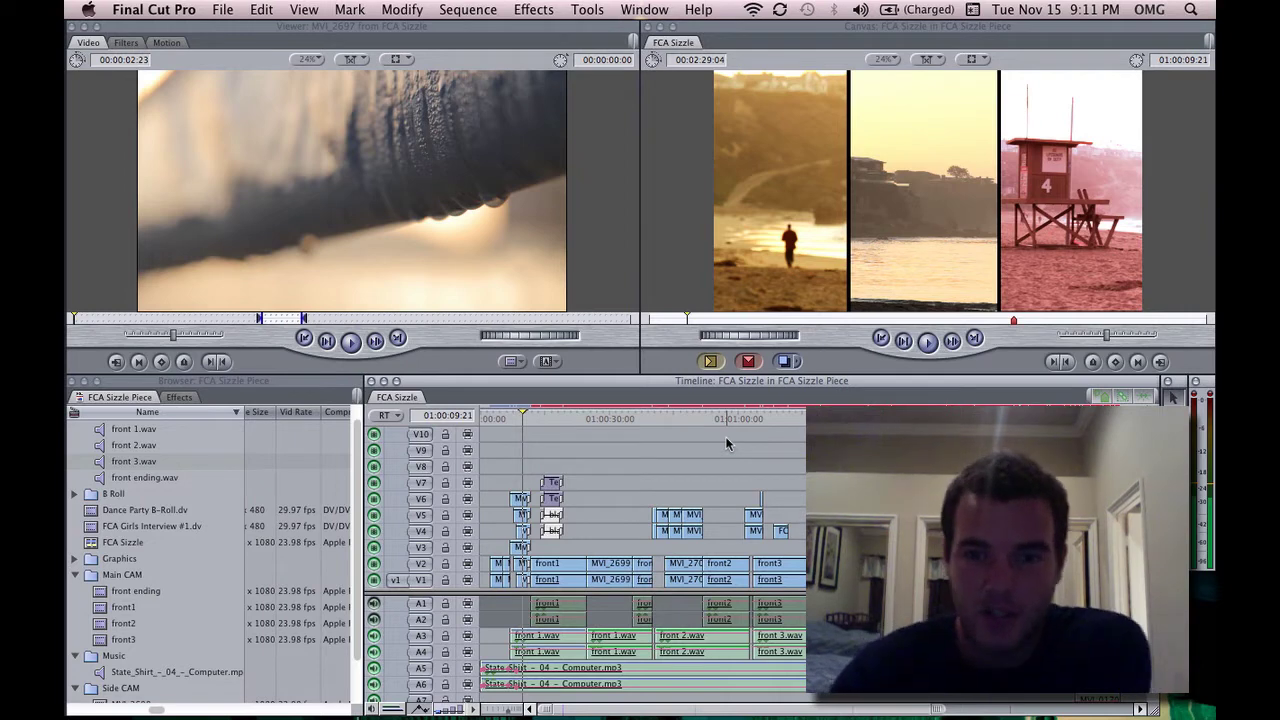
Switch to QuickTime Player and play FCA Sizzle Final in full screen up to the three-panel beach shot at about 00:11.
key("super+Tab")
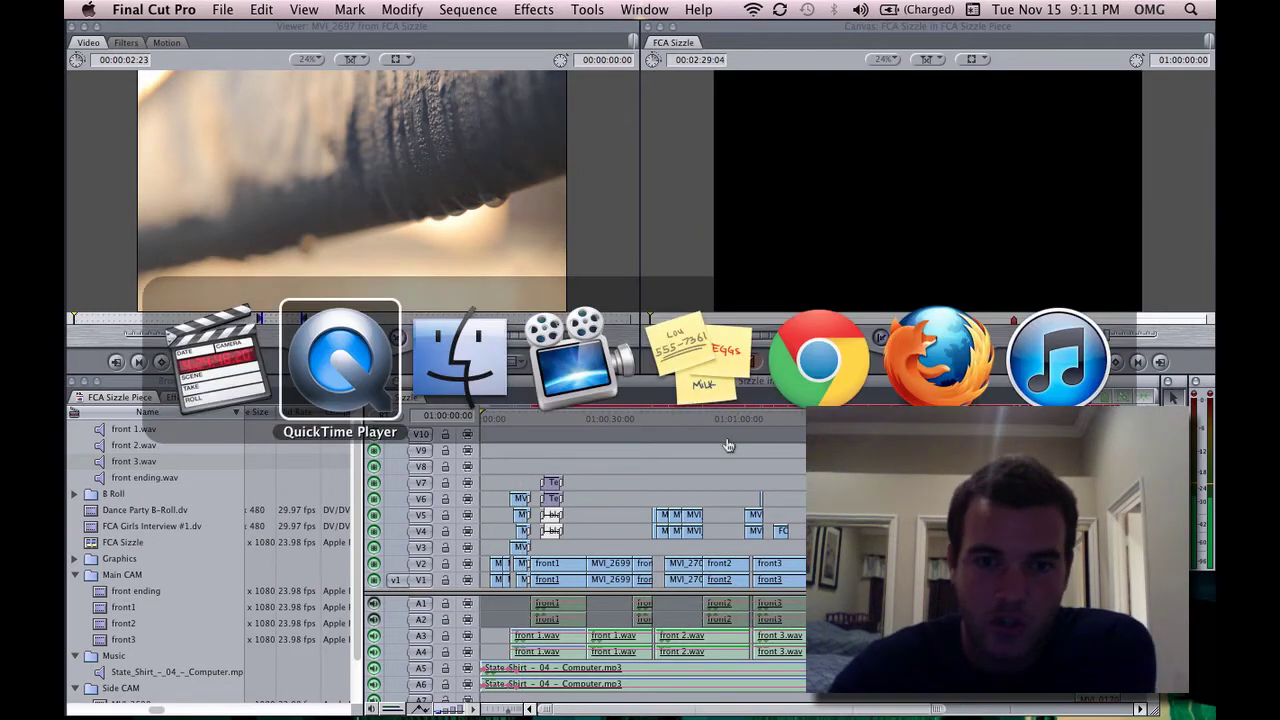
left_click(370, 375)
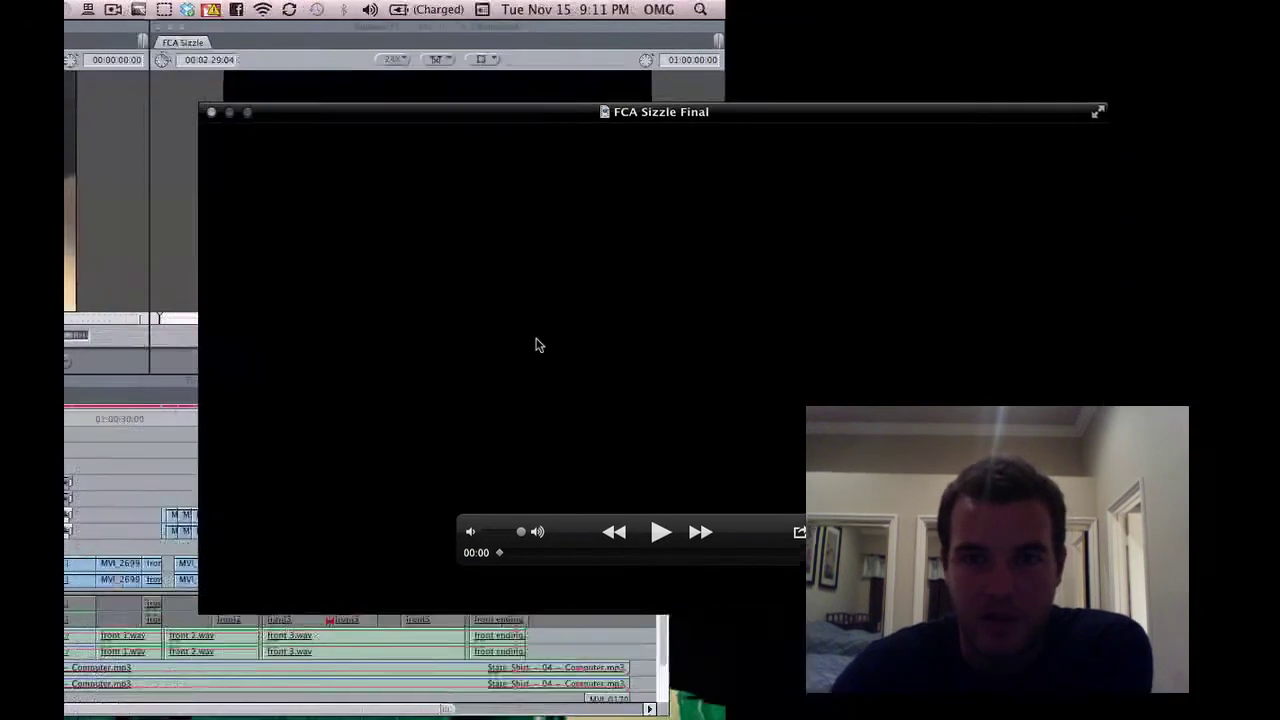
key("super+f")
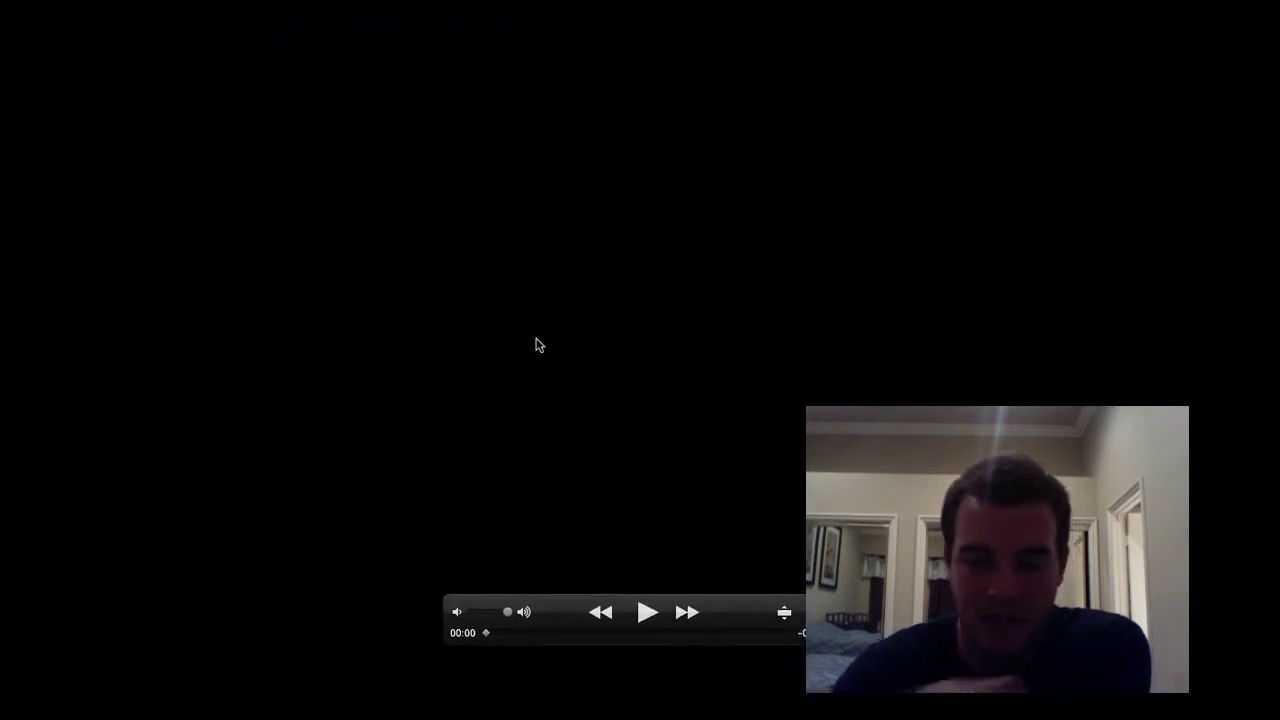
key("XF86AudioRaiseVolume")
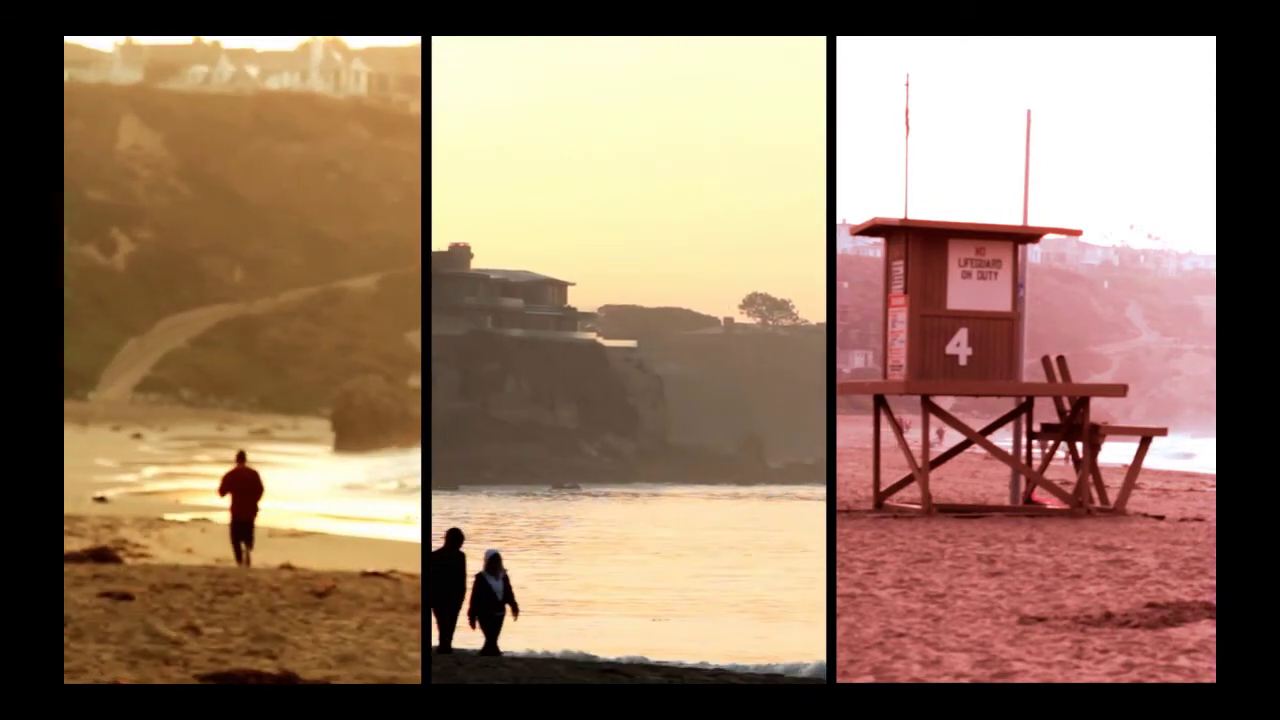
key("space")
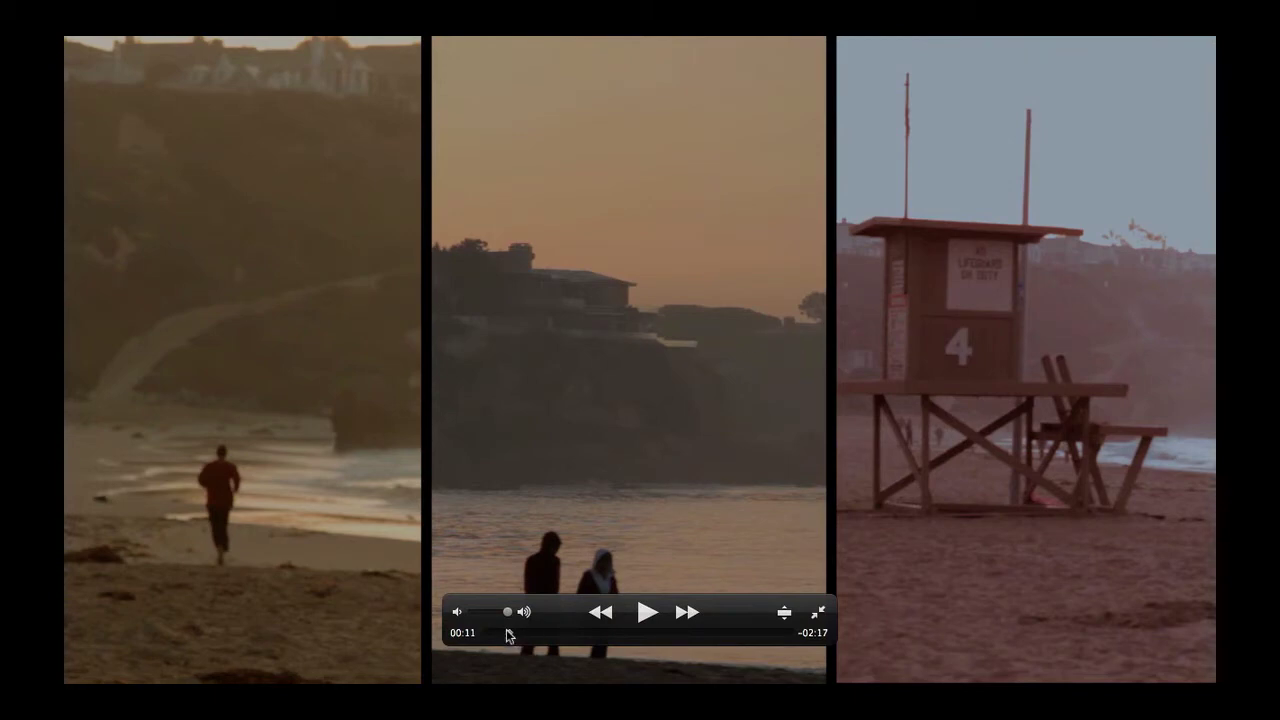
left_click_drag(509, 634, 507, 634)
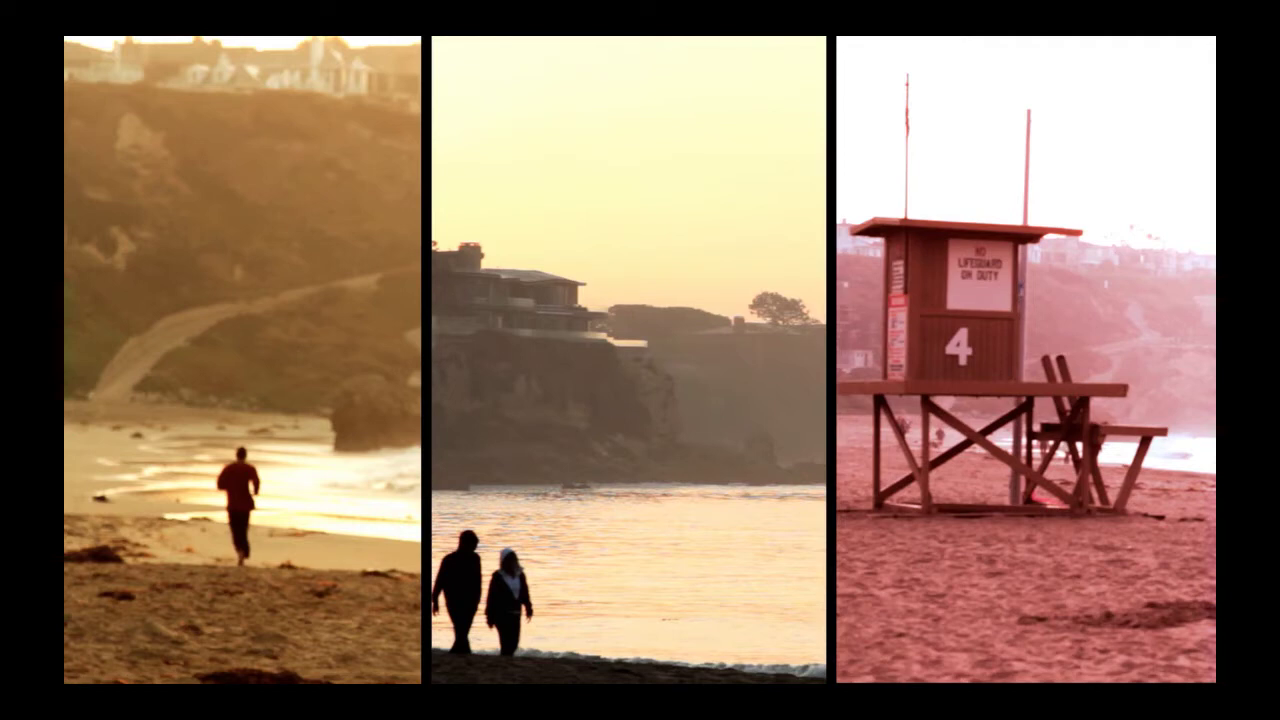
Leave full-screen playback and return to the FCA Sizzle project in Final Cut Pro.
mouse_move(746, 268)
key("Escape")
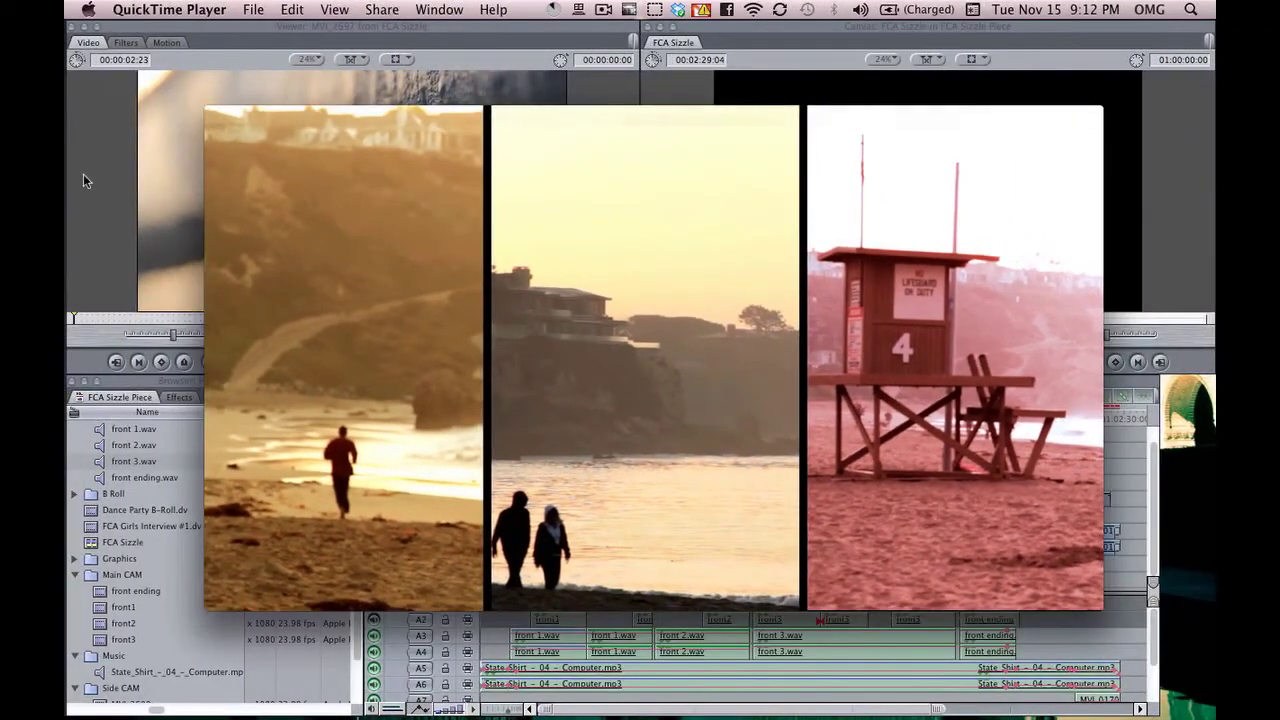
left_click(90, 187)
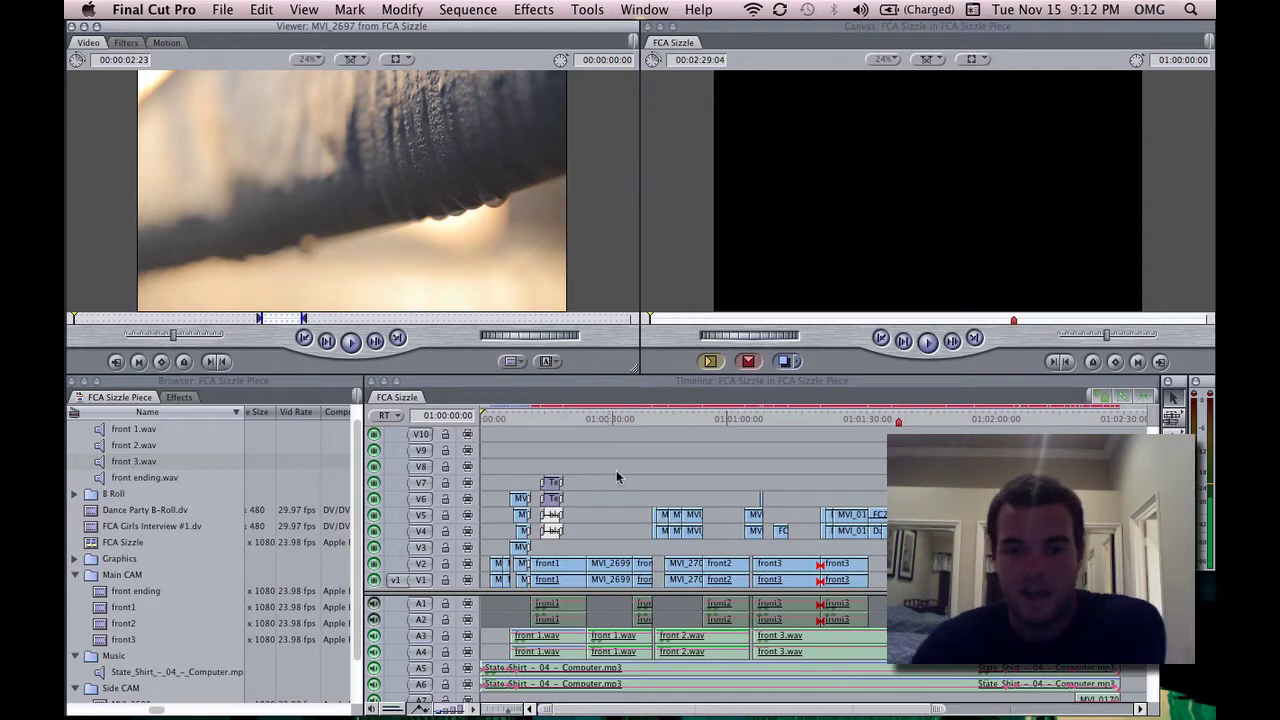
Zoom the timeline in on the opening clips and switch to the standard window layout with a larger Viewer and Canvas.
key("super+equal")
key("super+equal")
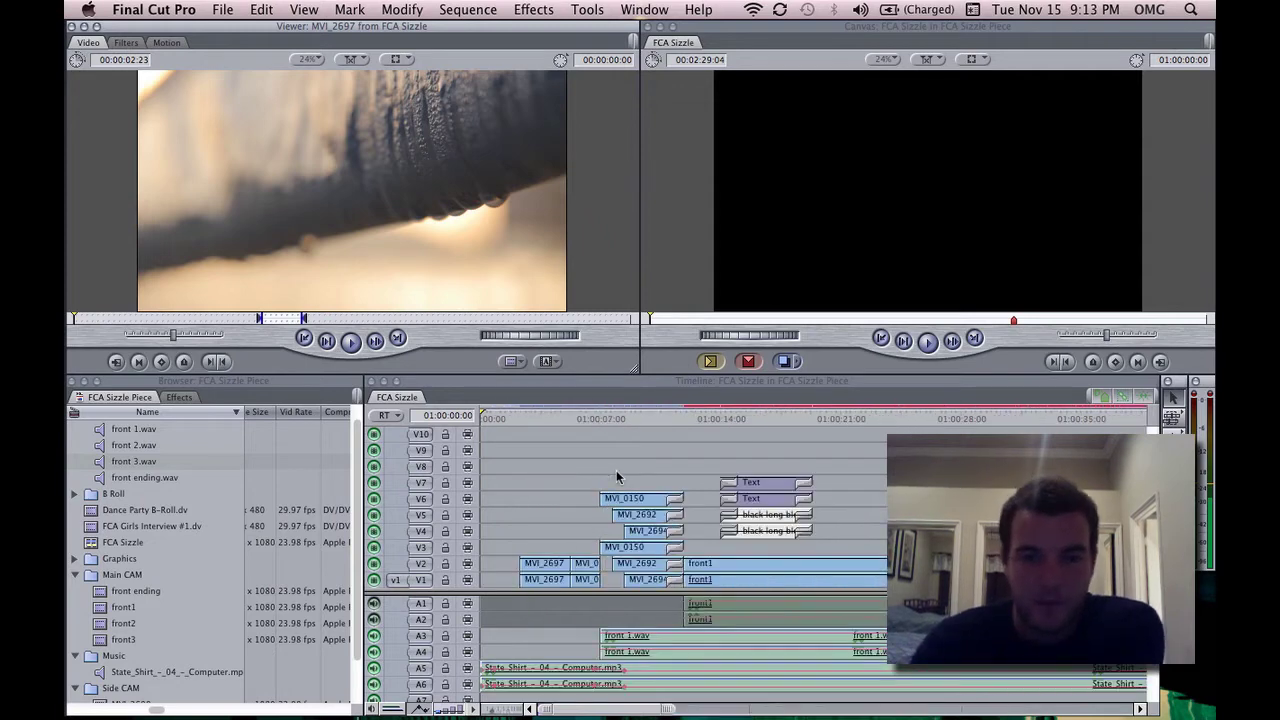
left_click(485, 378)
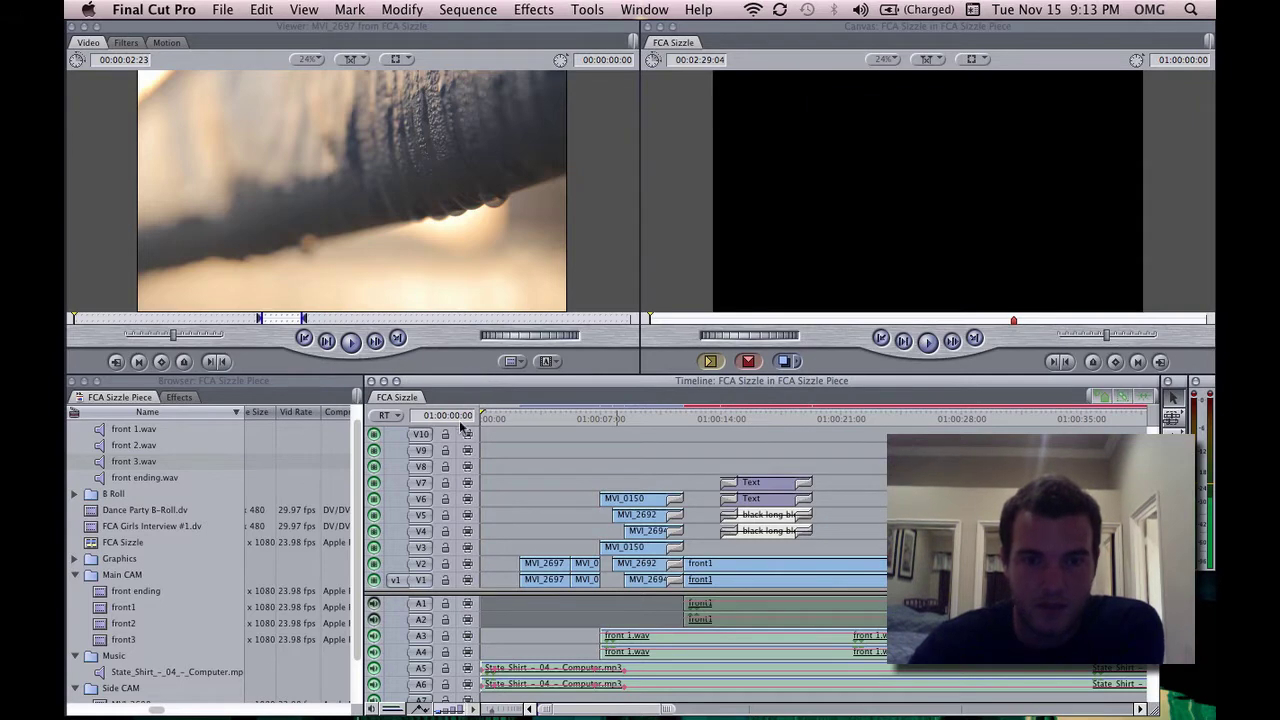
key("ctrl+u")
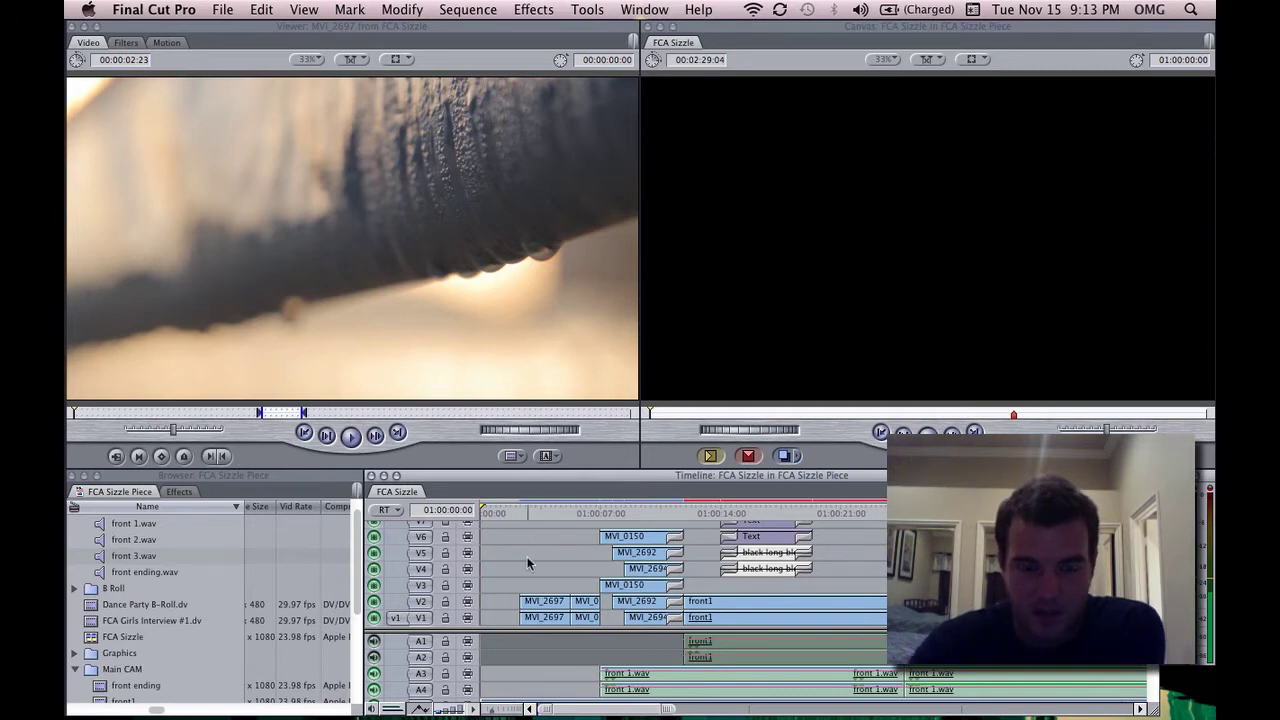
Park the playhead on the three-panel shot at 01:00:08:18 and enlarge the timeline tracks to show its stacked clips with thumbnails.
key("space")
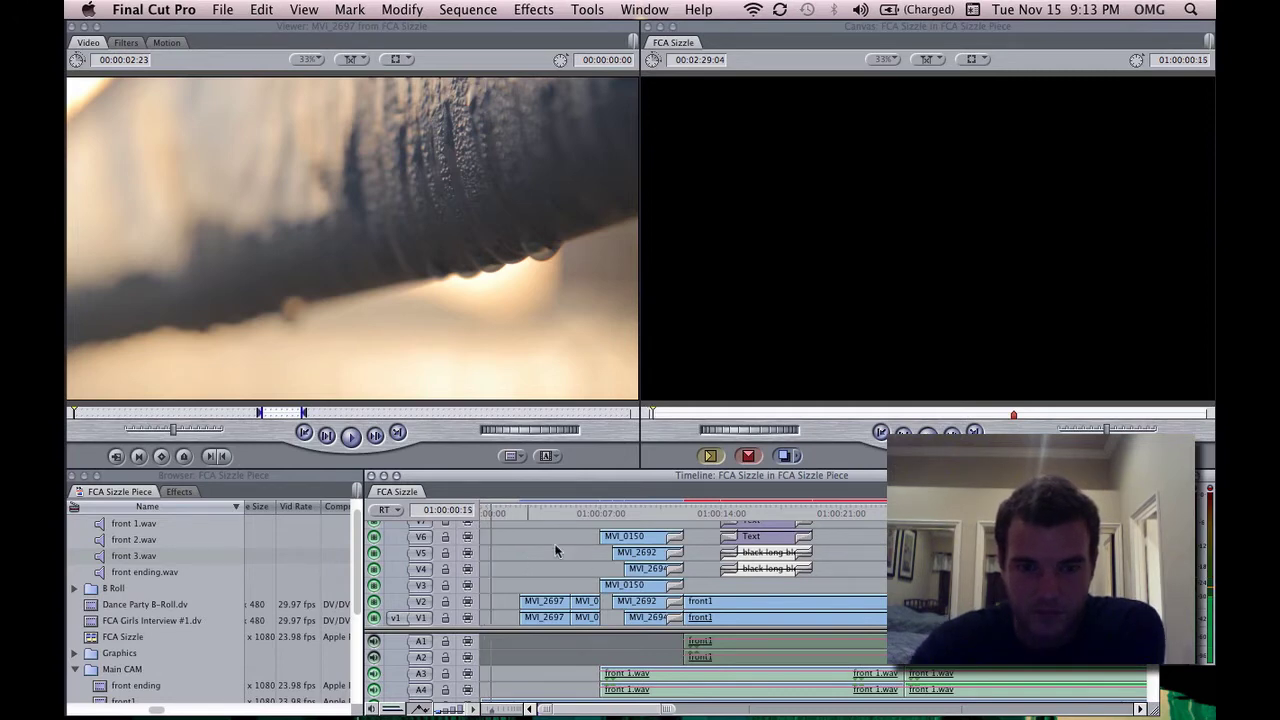
left_click(630, 512)
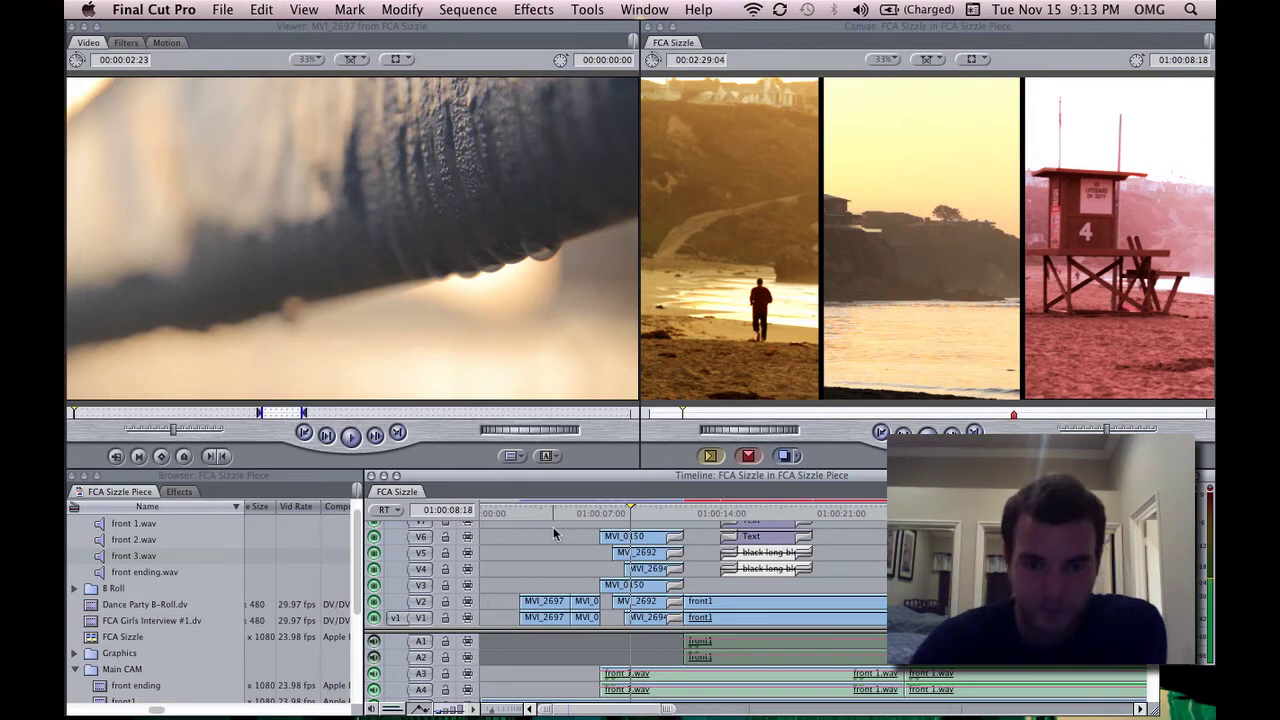
key("shift+t")
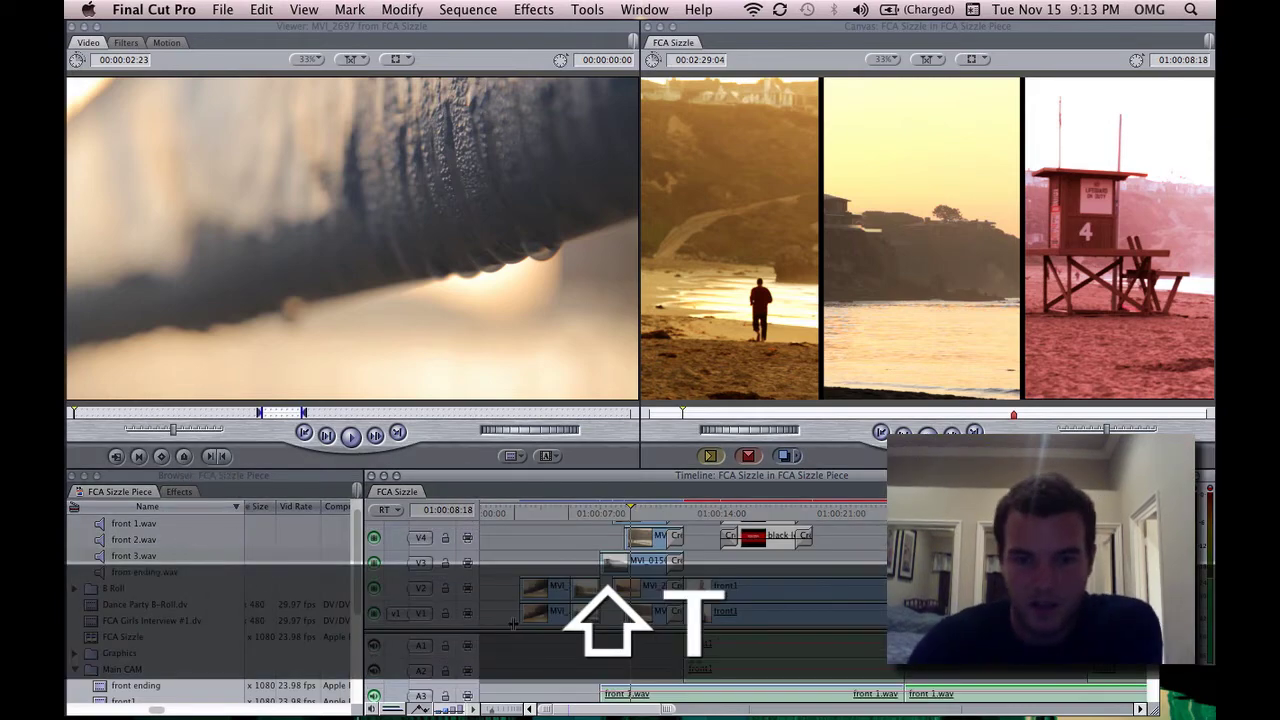
left_click_drag(497, 681, 498, 682)
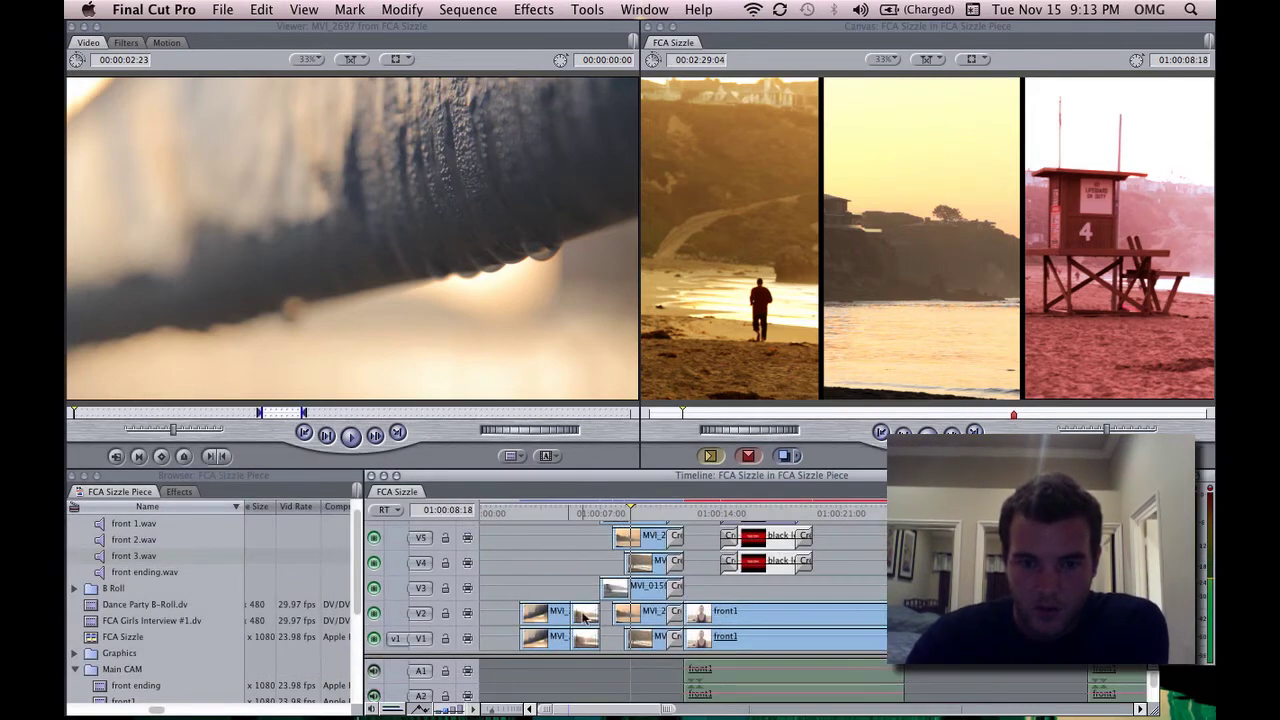
key("super+equal")
key("super+equal")
scroll(585, 610, "right", 5)
scroll(585, 612, "left", 3)
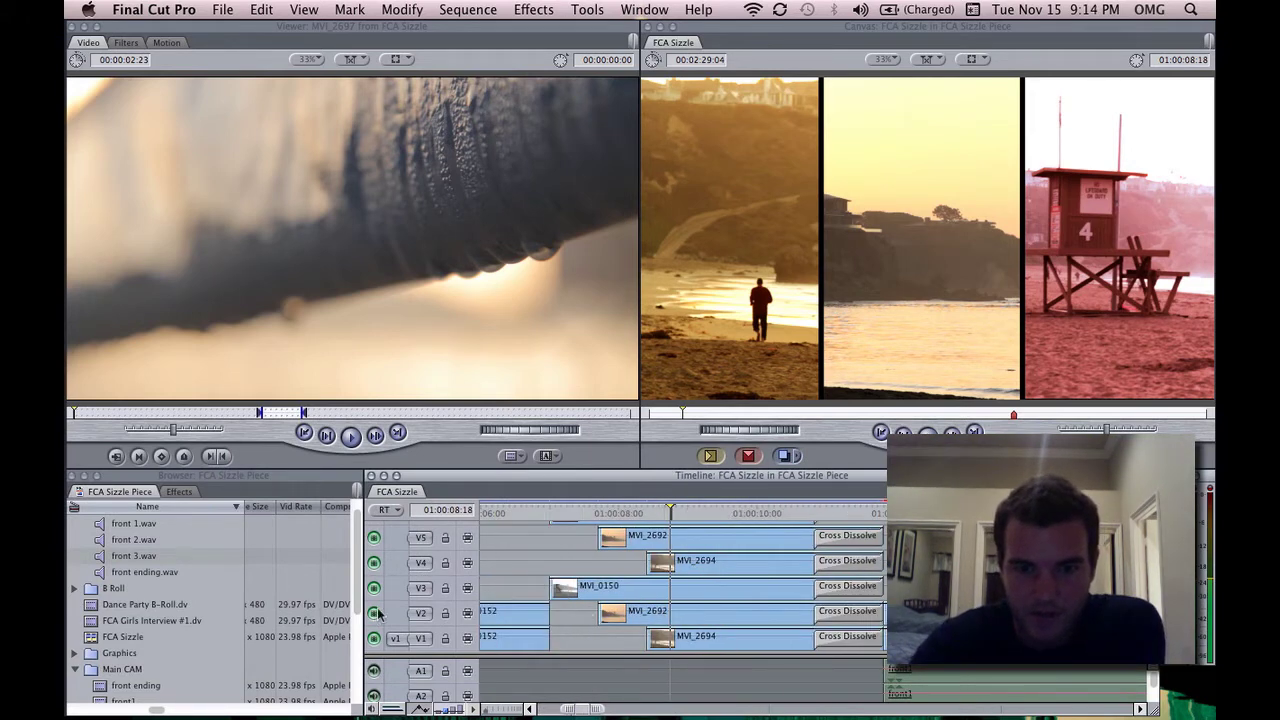
Place the B Roll clips MVI_0150, MVI_2692 and MVI_2694 consecutively on track V3, past the end of the edited sequence.
scroll(127, 565, "up", 1)
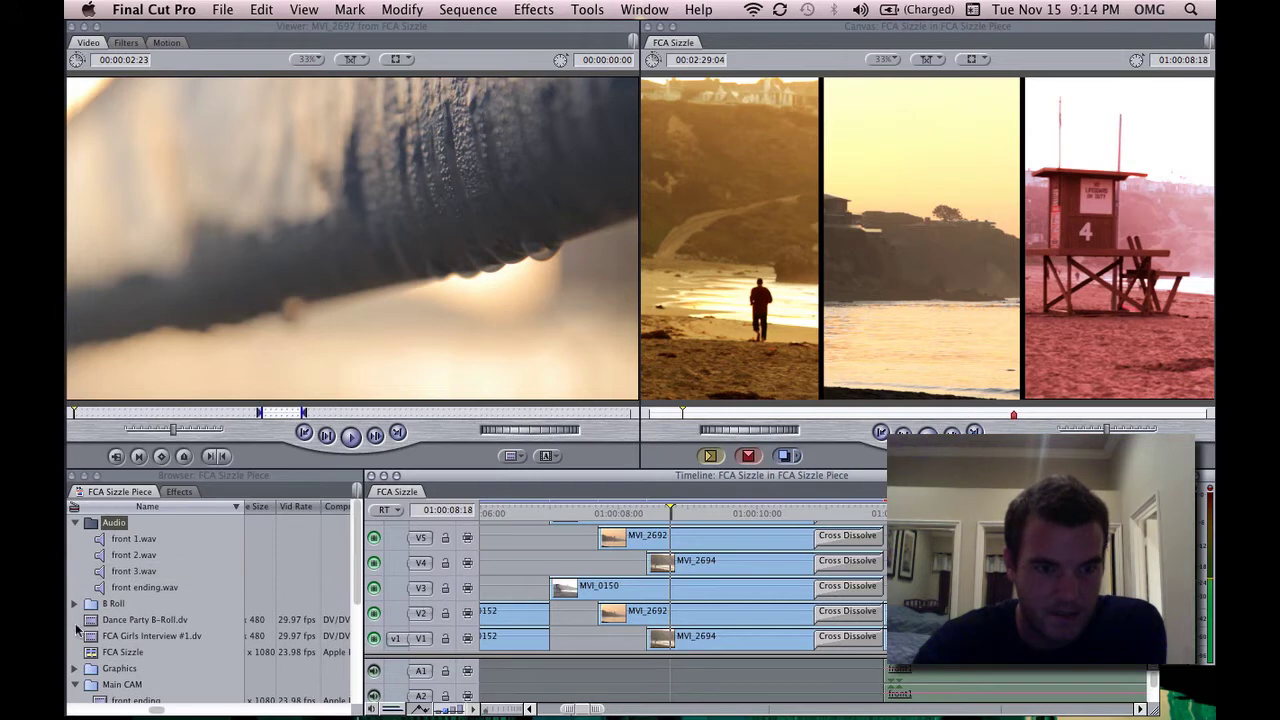
left_click(74, 603)
scroll(234, 575, "down", 3)
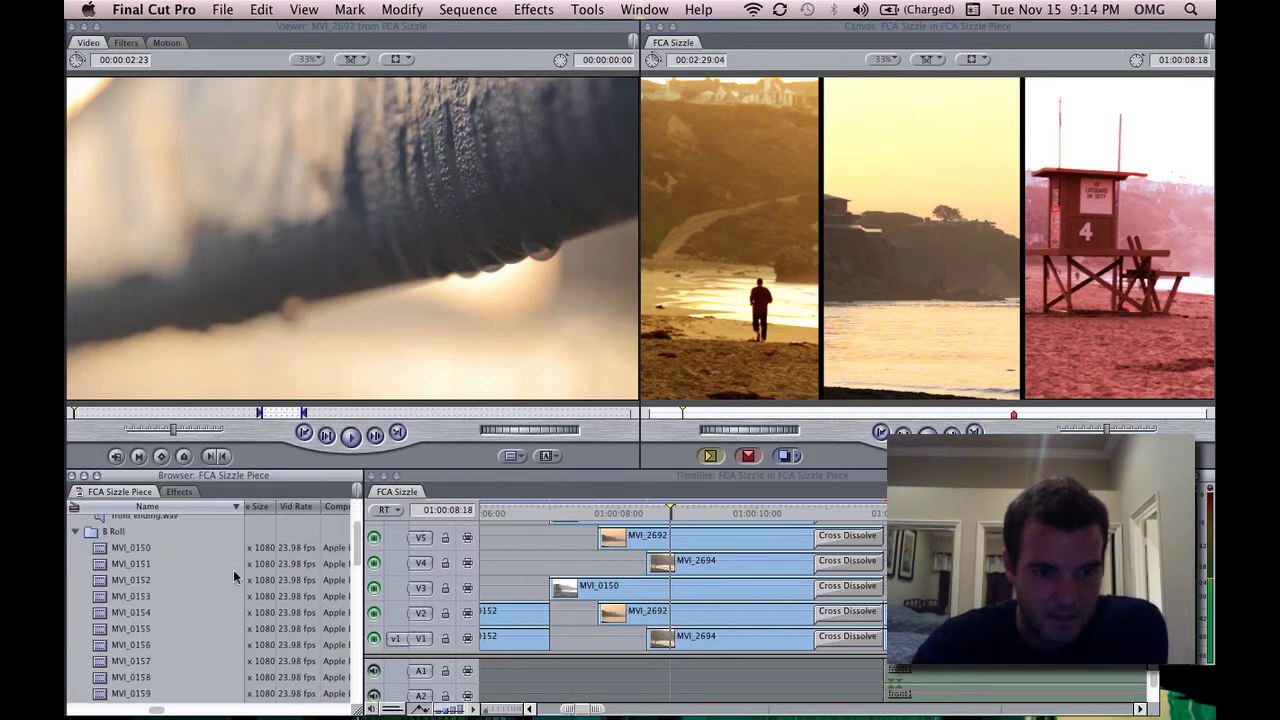
left_click(134, 548)
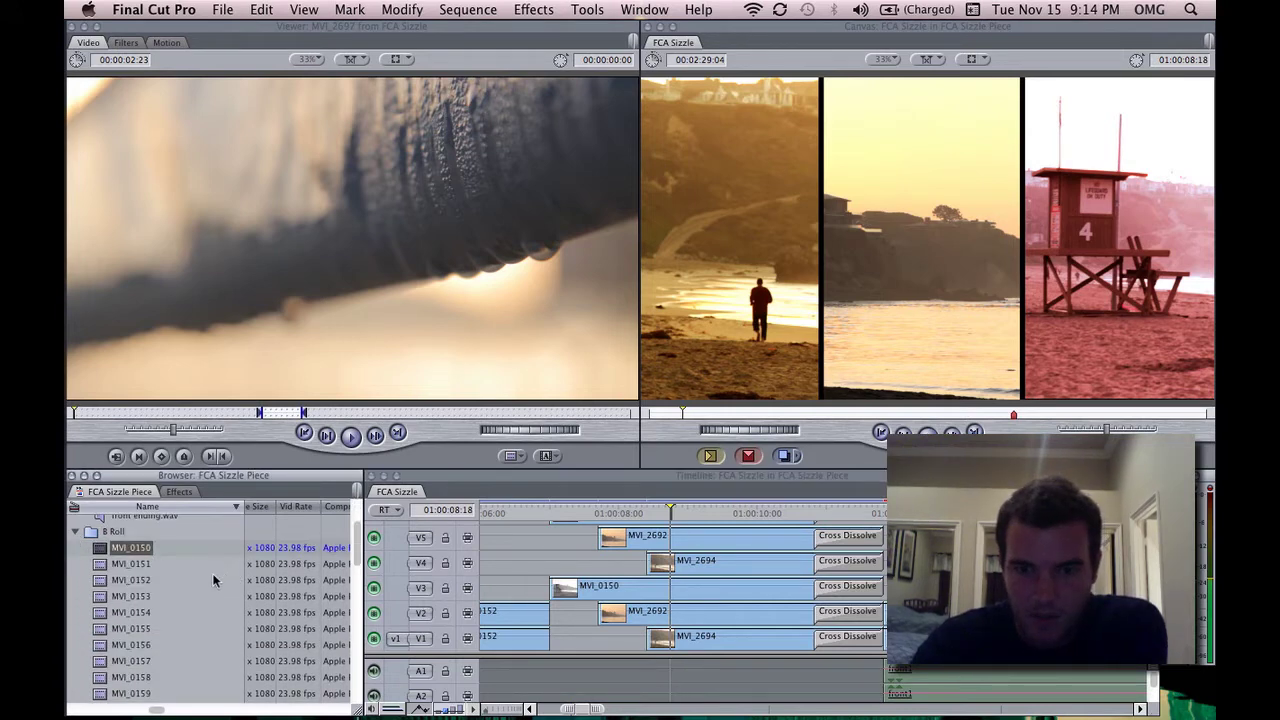
scroll(213, 580, "down", 5)
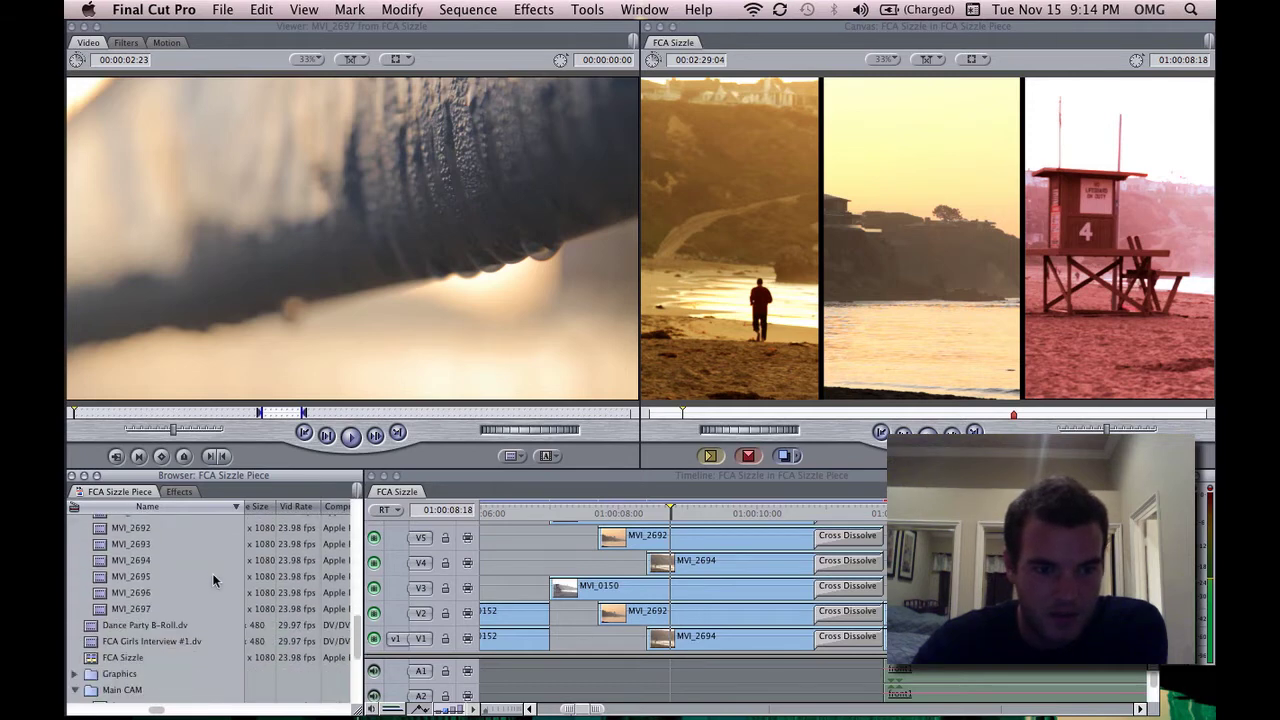
left_click(143, 530, "super")
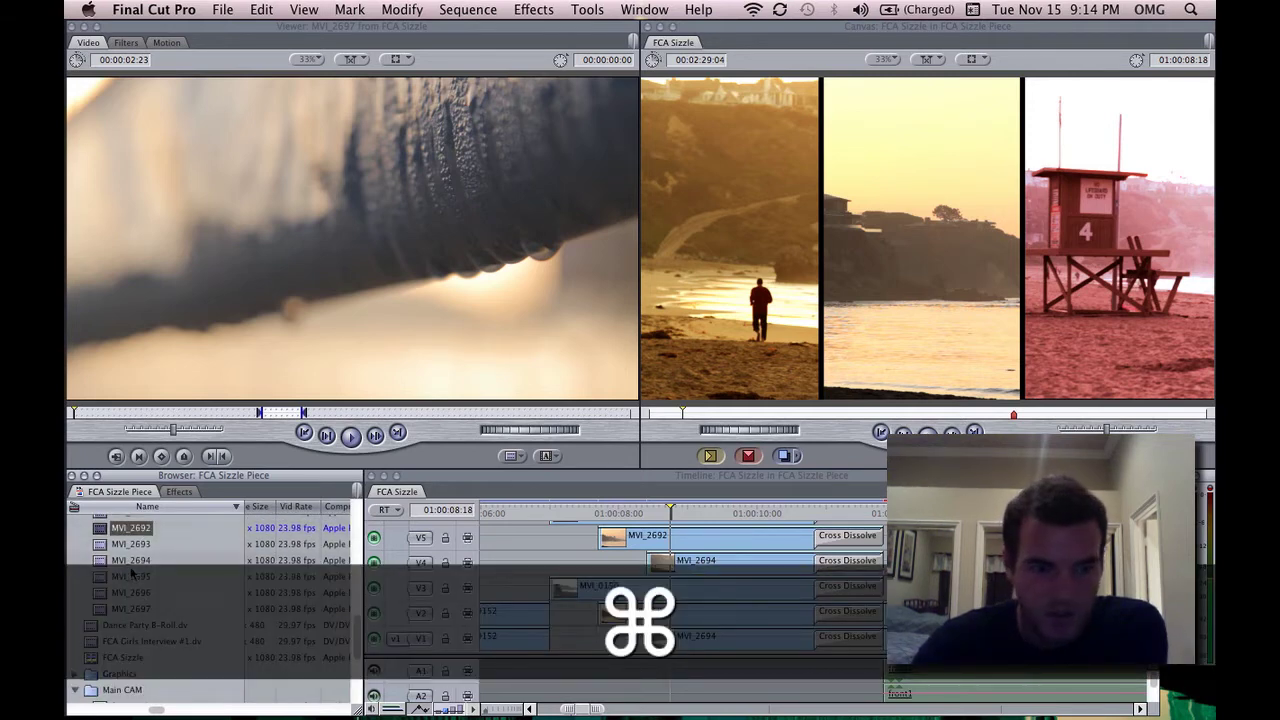
left_click(139, 567, "super")
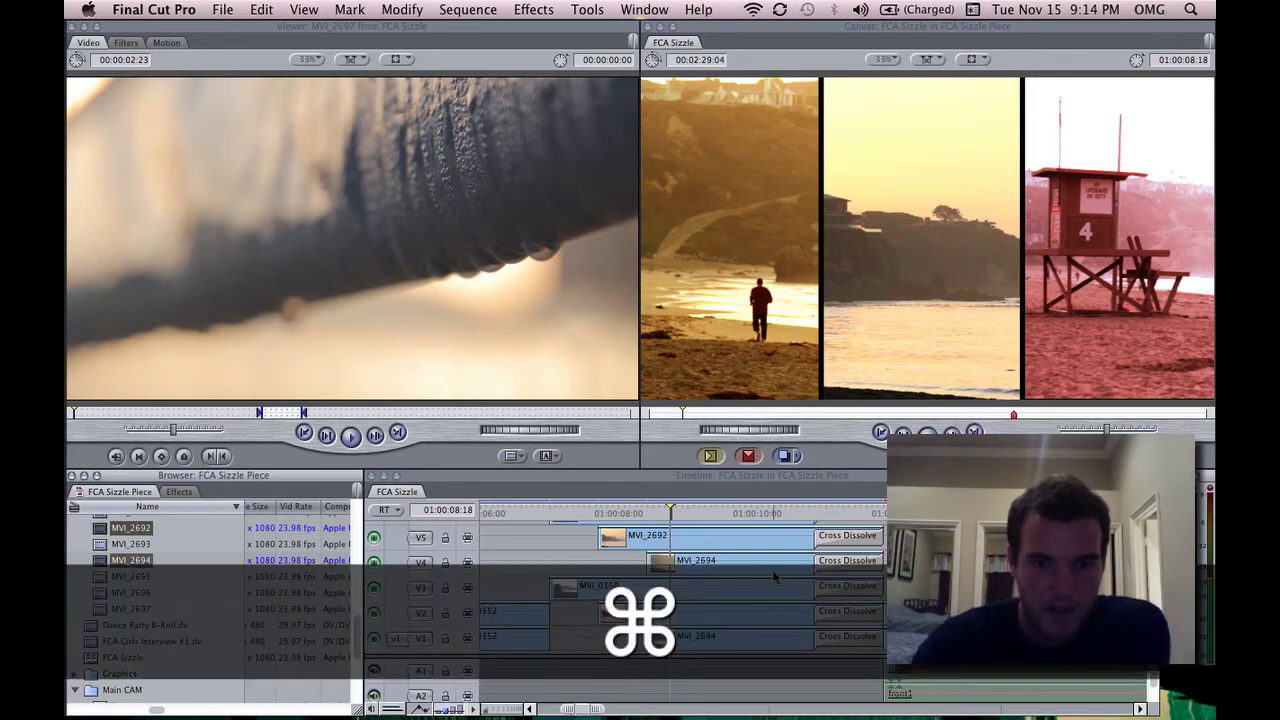
key("super+minus")
key("super+minus")
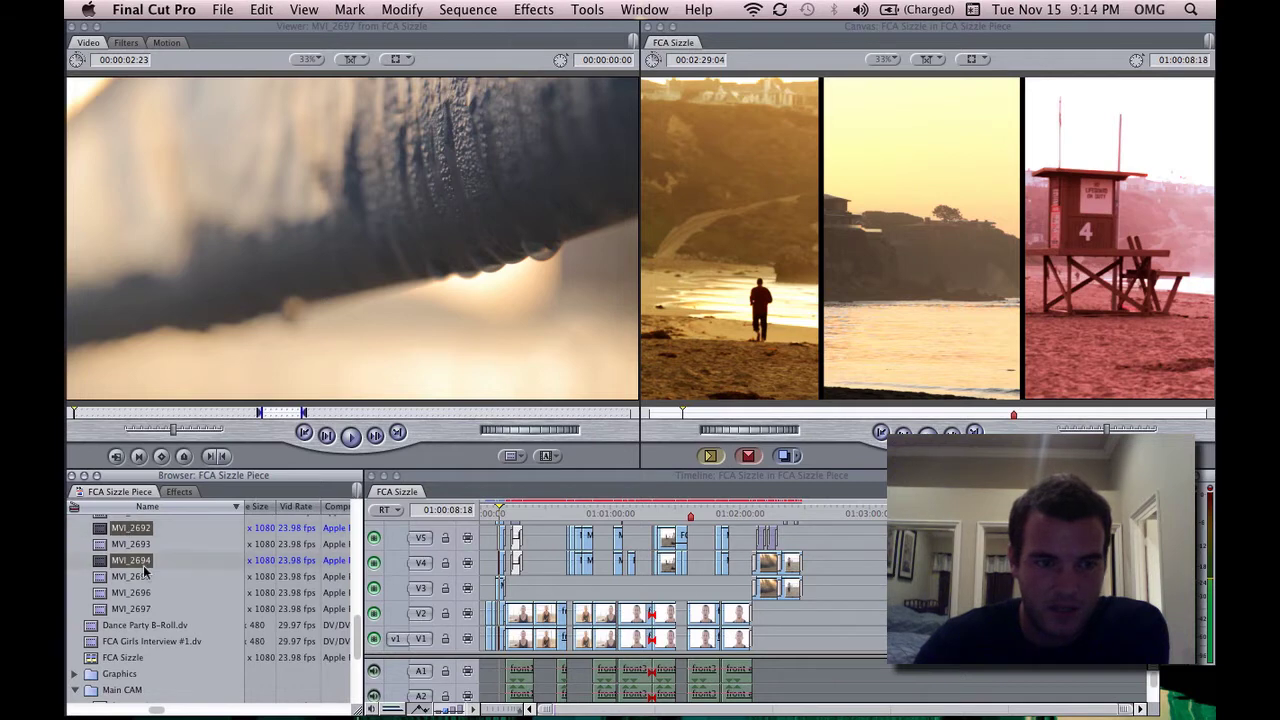
scroll(145, 571, "up", 5)
scroll(145, 571, "down", 4)
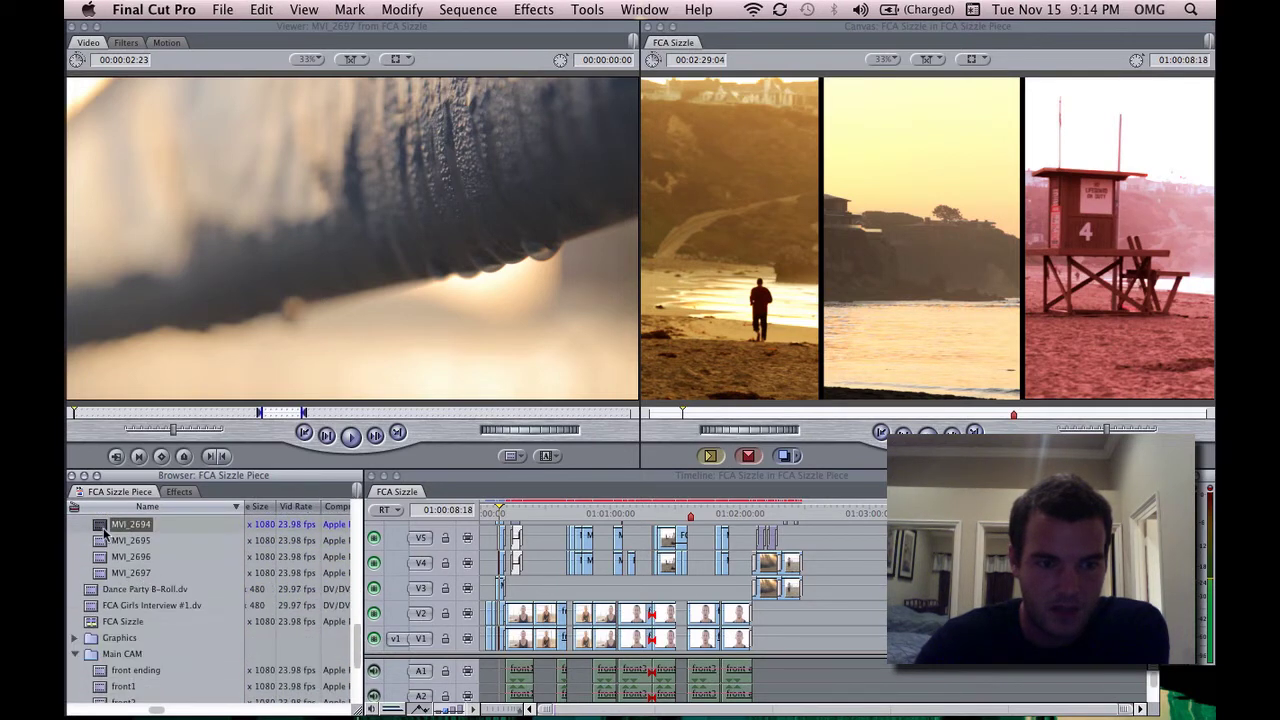
mouse_move(880, 595)
left_mouse_down()
mouse_move(857, 586)
mouse_move(890, 604)
mouse_move(893, 585)
left_mouse_up()
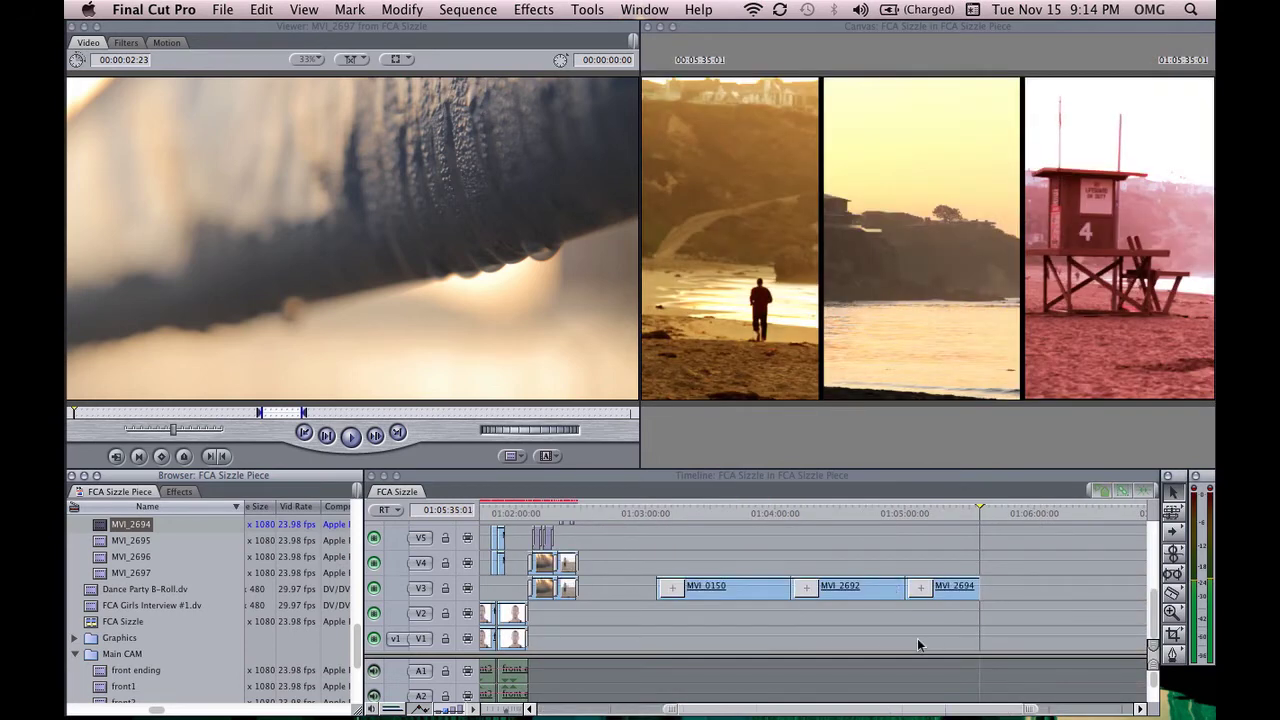
Delete only the audio of the newly placed MVI_0150, MVI_2692 and MVI_2694 clips from tracks A5 and A6.
left_click_drag(900, 652, 903, 614)
scroll(975, 681, "down", 3)
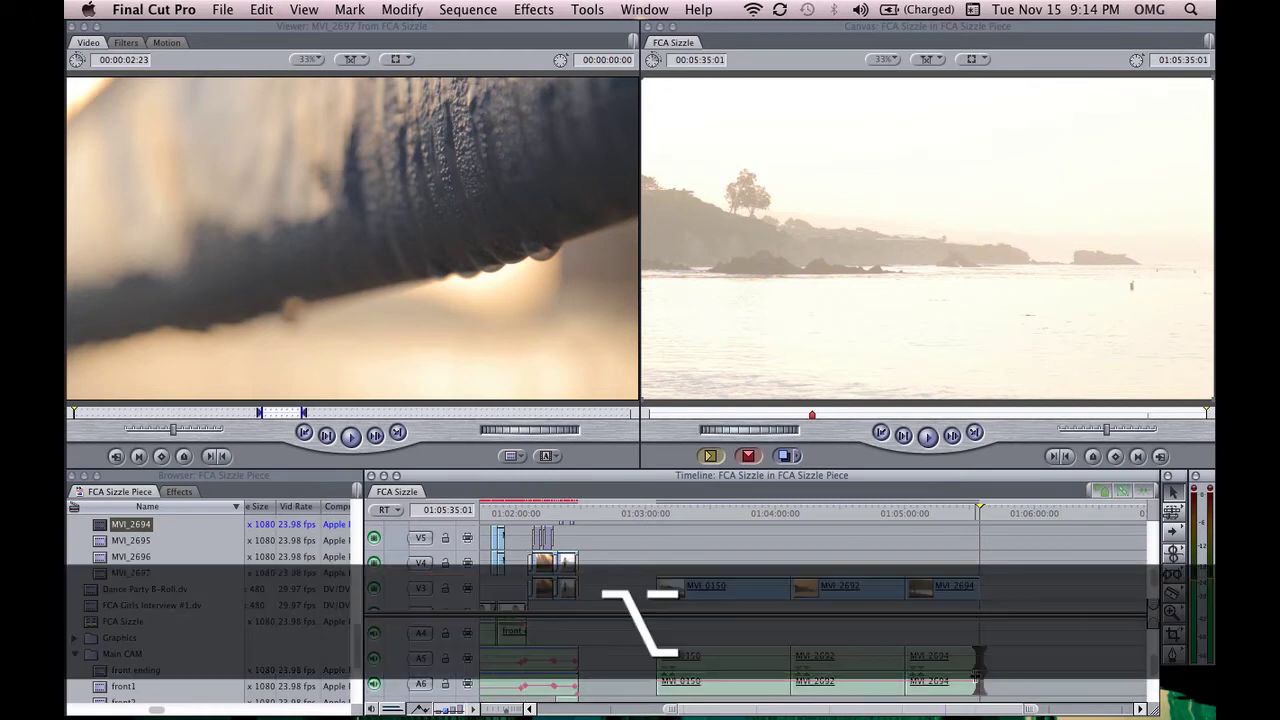
left_click(737, 675, "alt")
key("Delete")
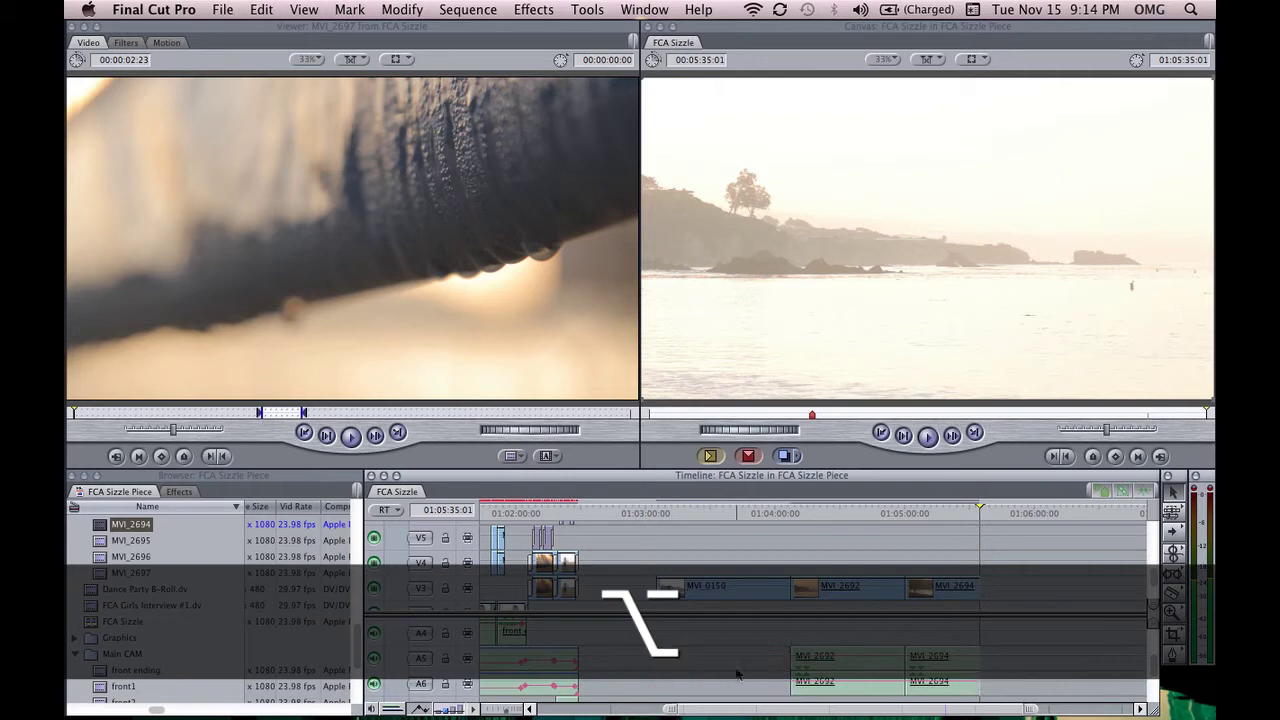
left_click(870, 670, "alt")
key("Delete")
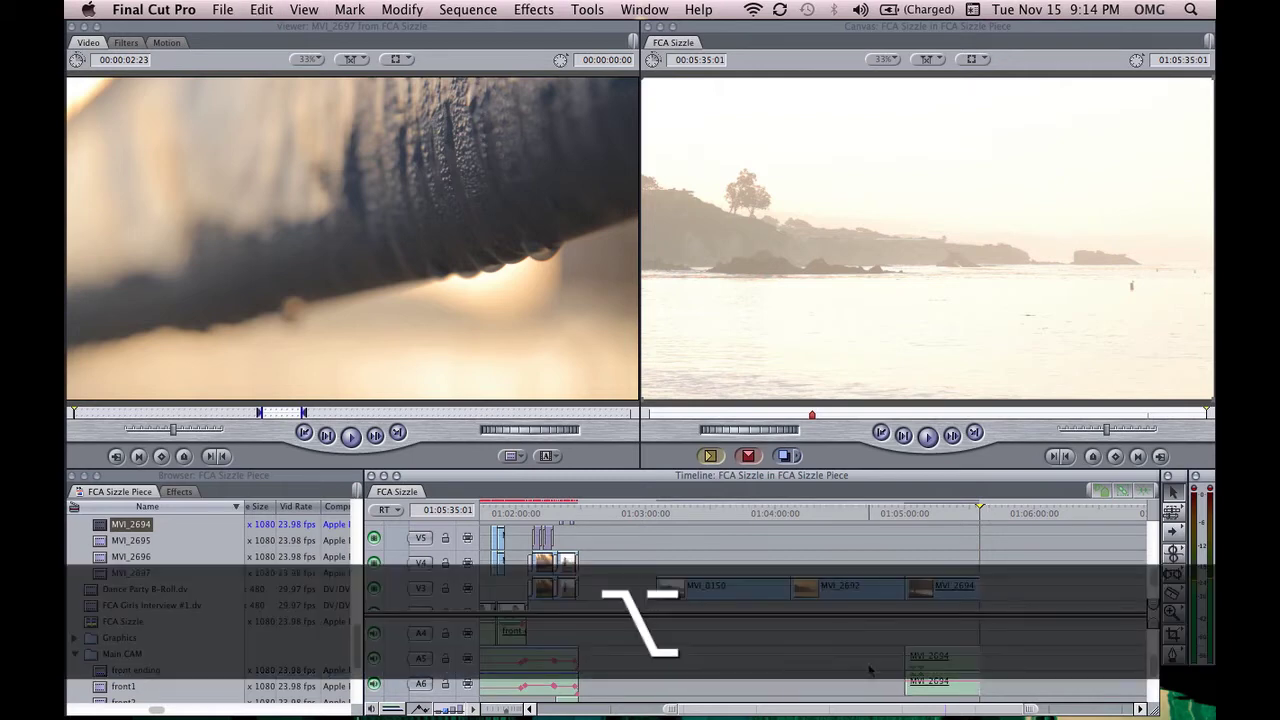
left_click(946, 673, "alt")
key("Delete")
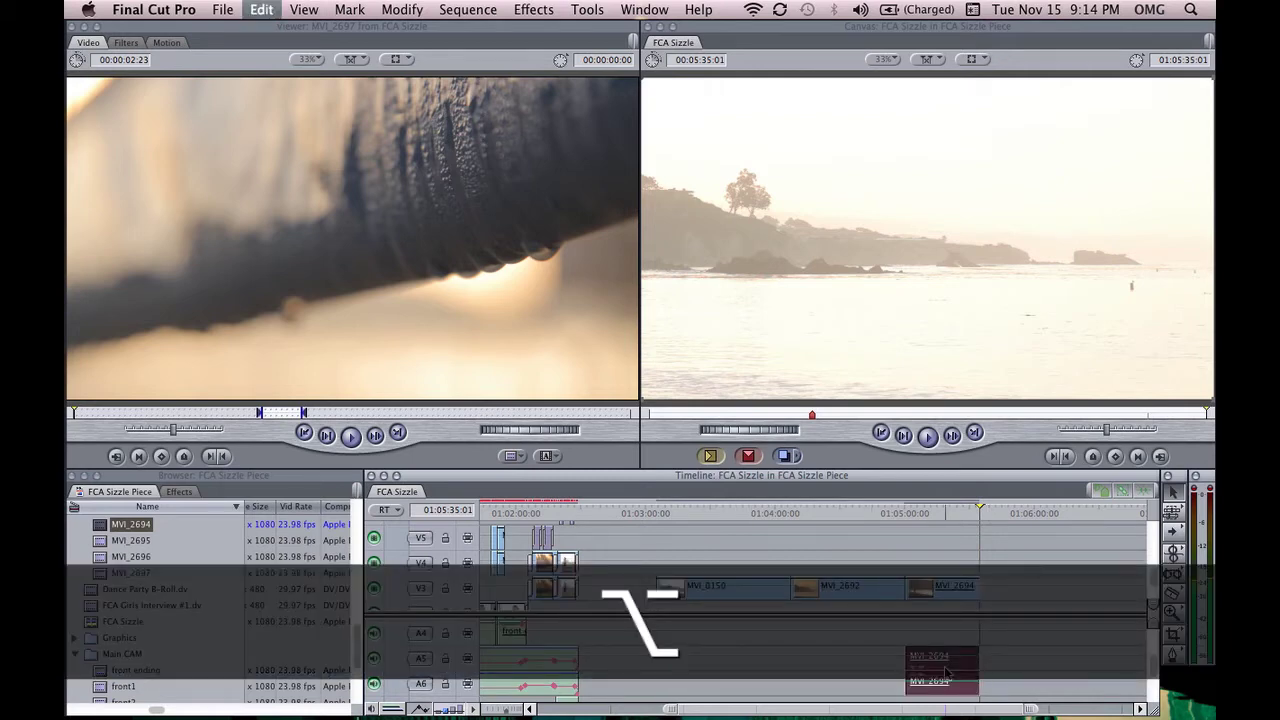
Duplicate the three new V3 clips and stack the copies on track V4, aligned directly above the originals.
scroll(868, 571, "down", 2)
scroll(868, 571, "up", 1)
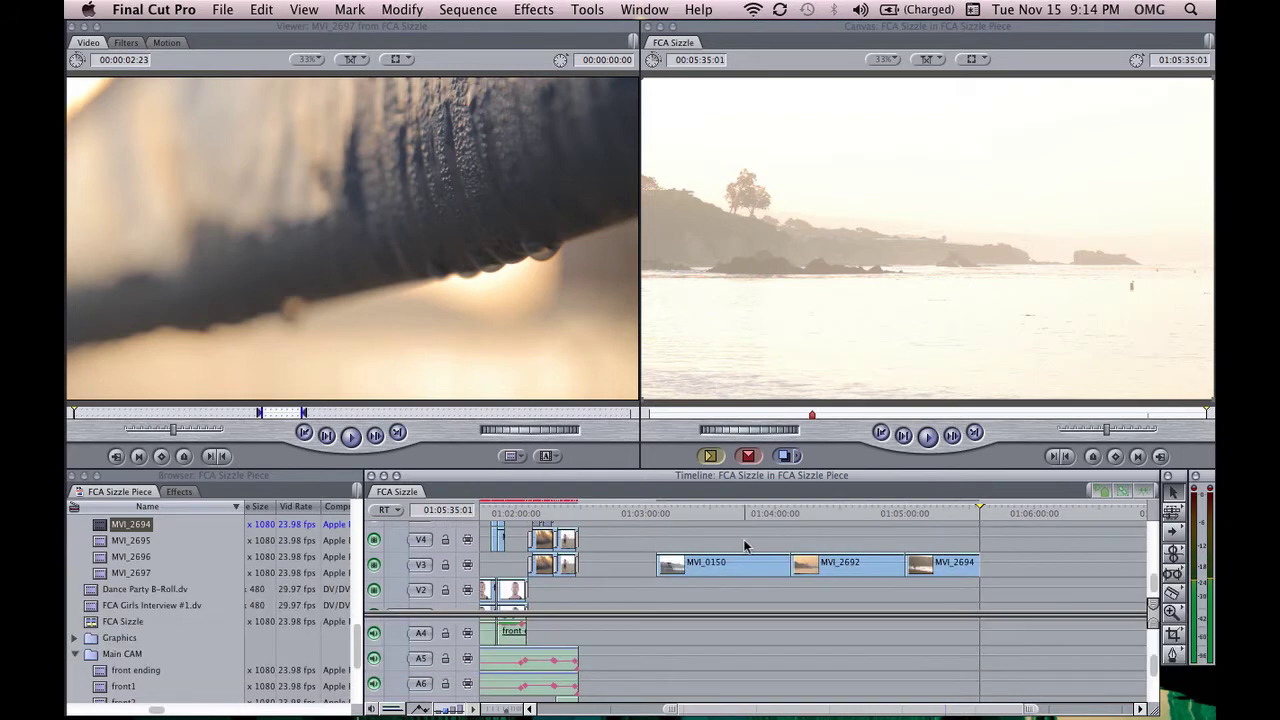
left_click_drag(745, 540, 1006, 604)
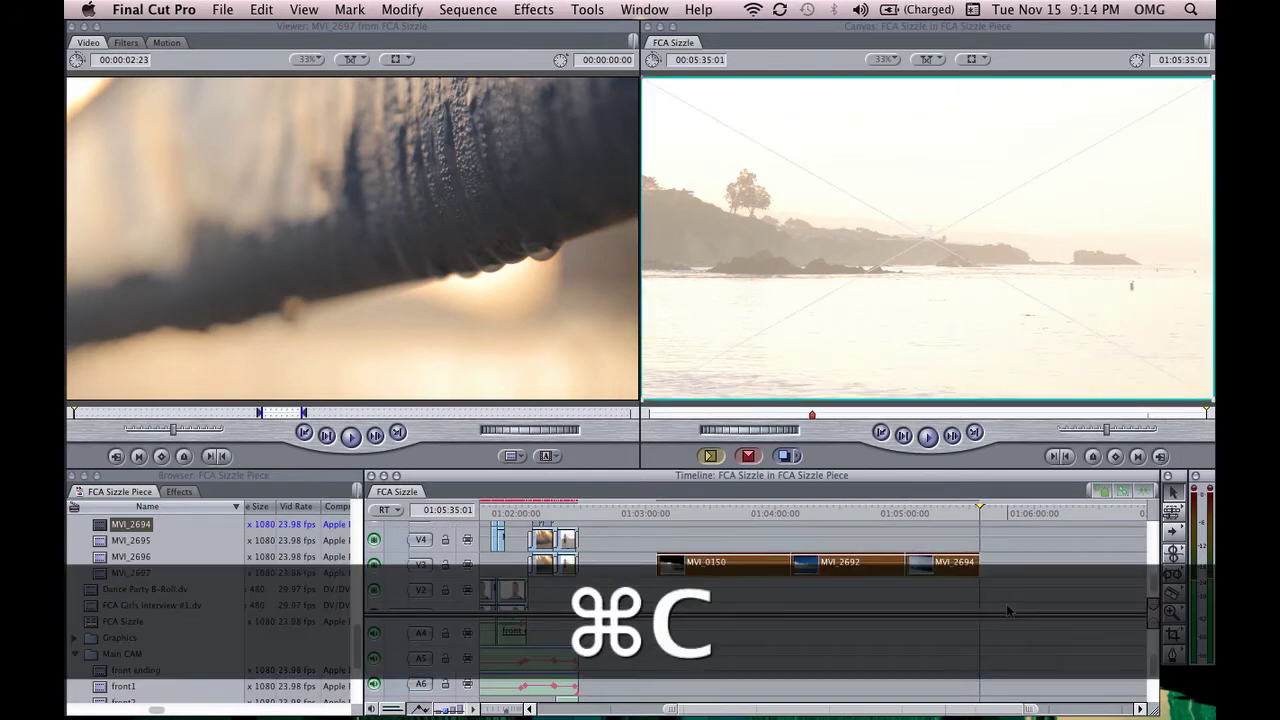
key("super+v")
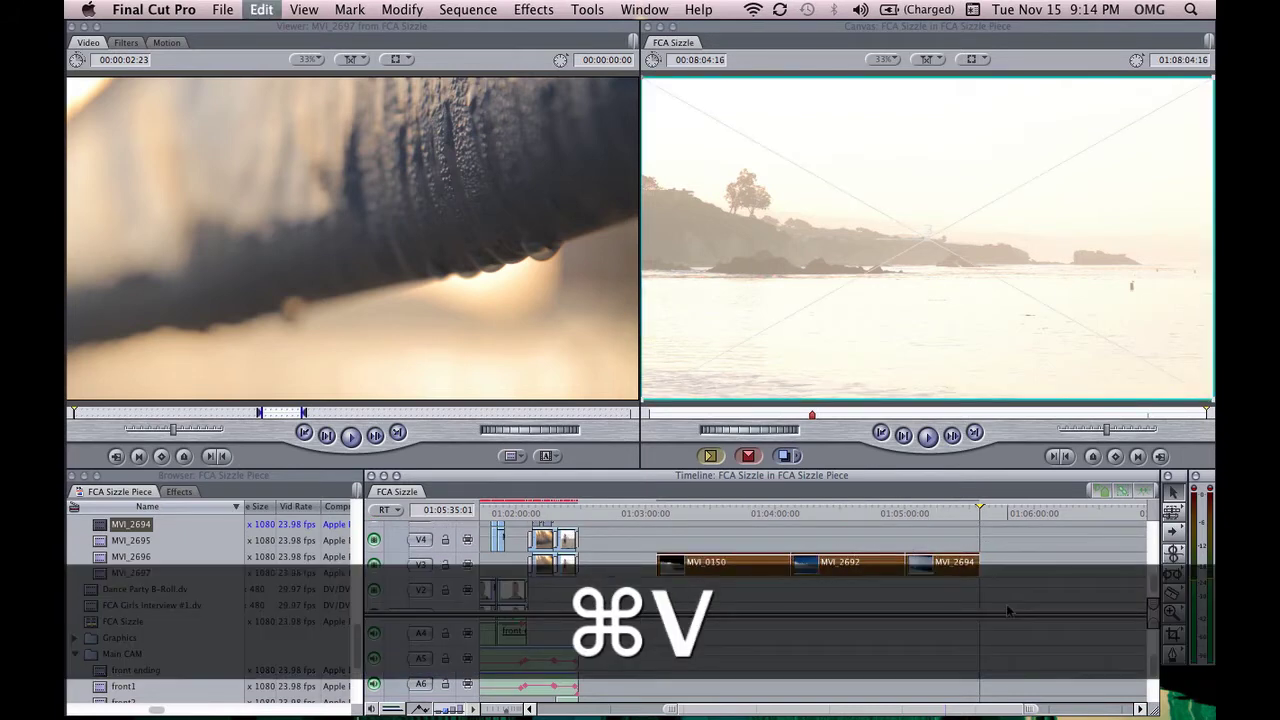
scroll(703, 565, "left", 3)
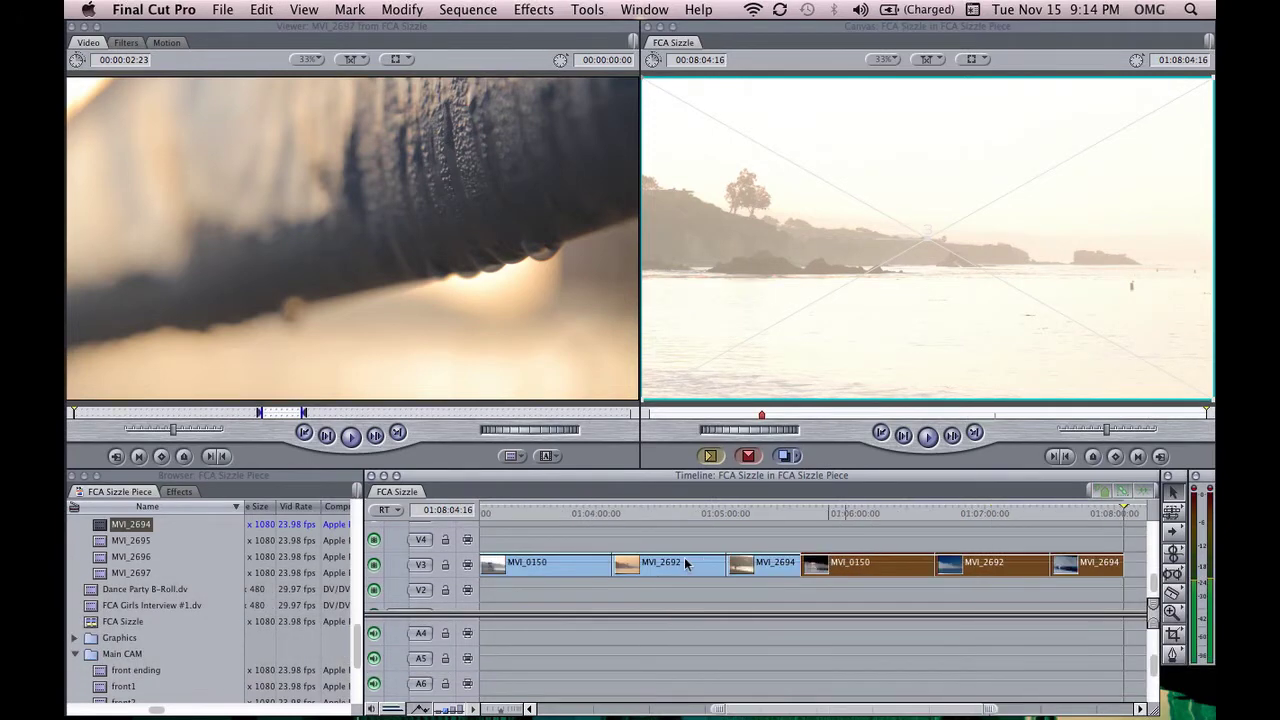
scroll(817, 565, "left", 3)
scroll(817, 565, "up", 1)
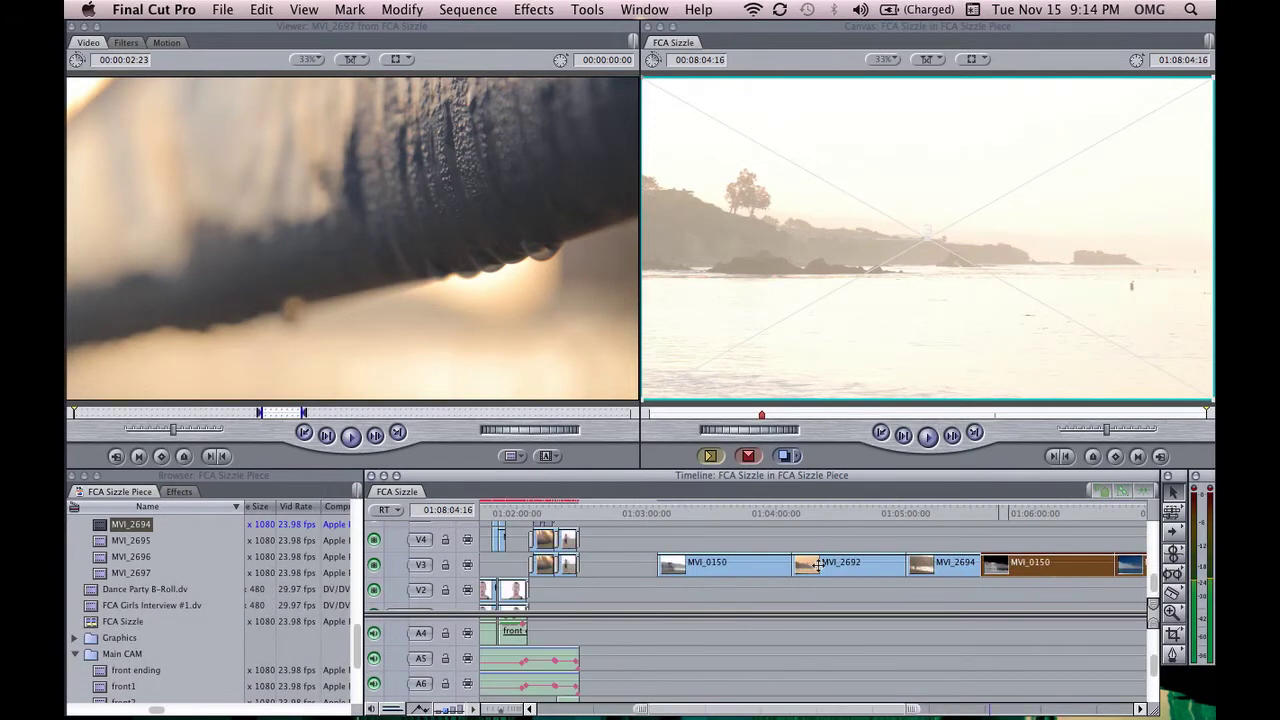
left_click_drag(917, 590, 624, 560)
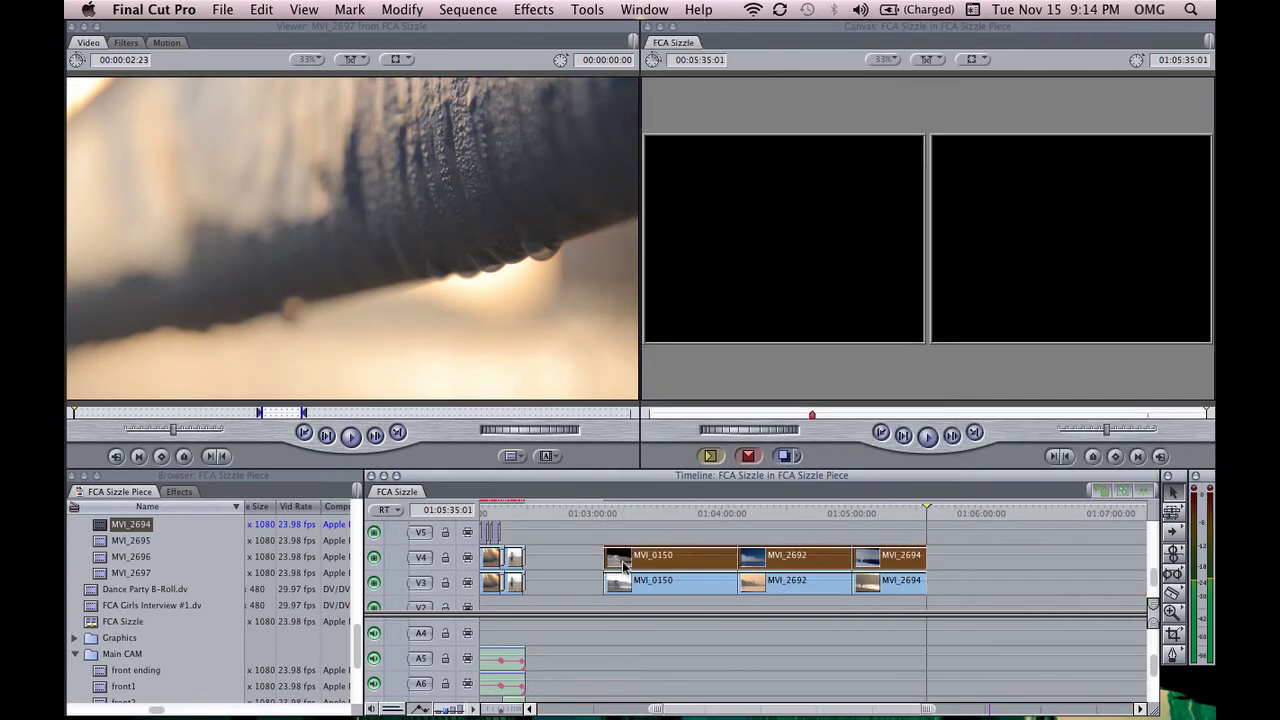
Move both stacked rows of MVI_0150, MVI_2692 and MVI_2694 down together from tracks V3 and V4 to V1 and V2.
left_click_drag(716, 611, 709, 658)
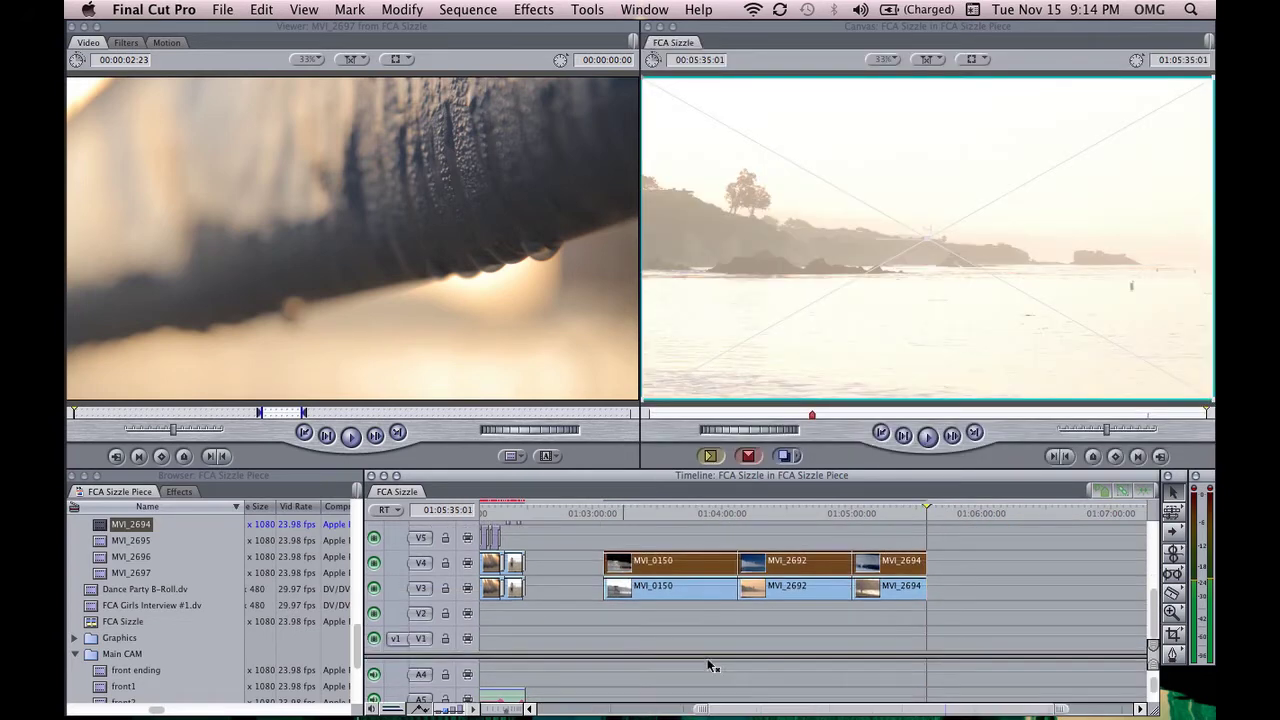
key("shift+t")
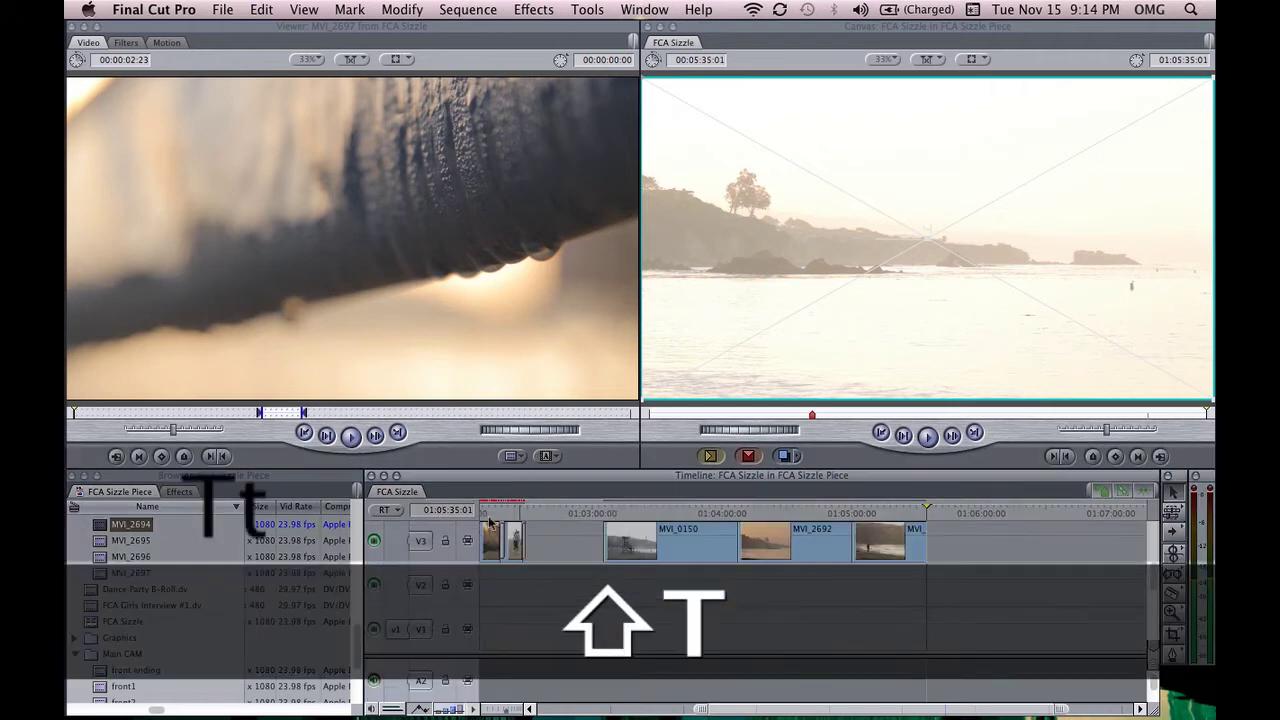
scroll(596, 559, "up", 3)
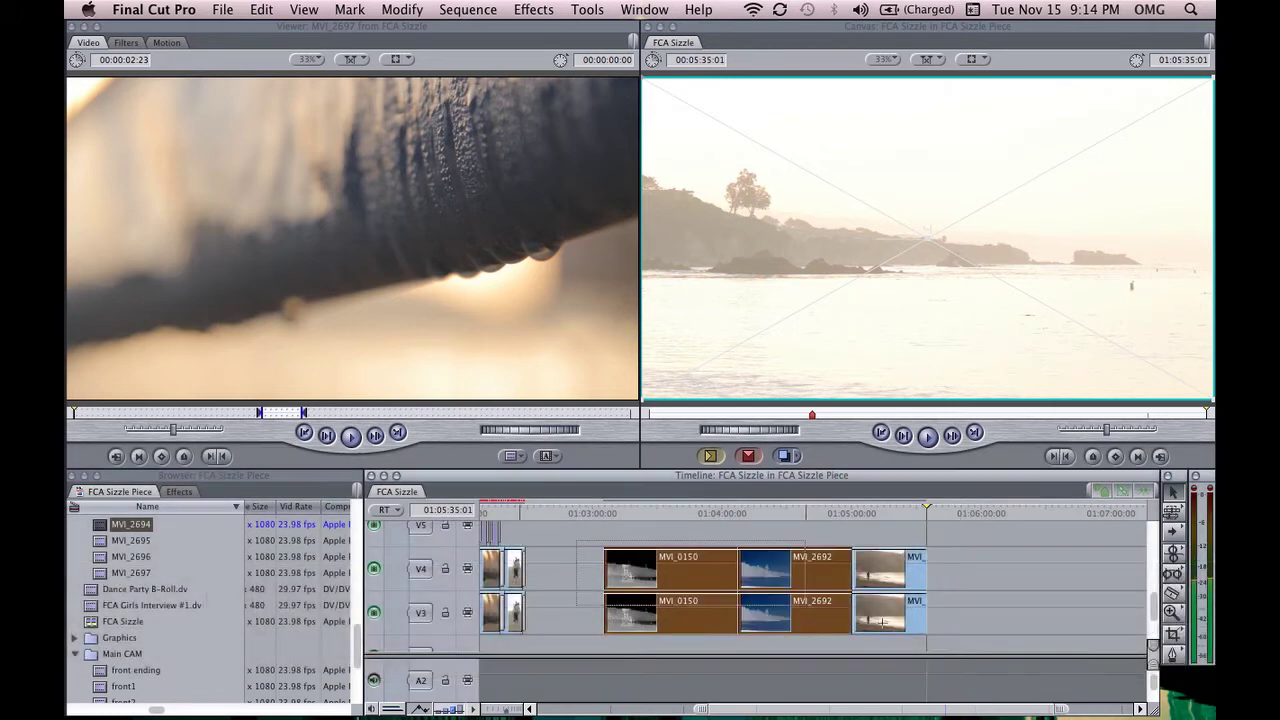
left_click_drag(576, 540, 972, 636)
scroll(972, 636, "down", 3)
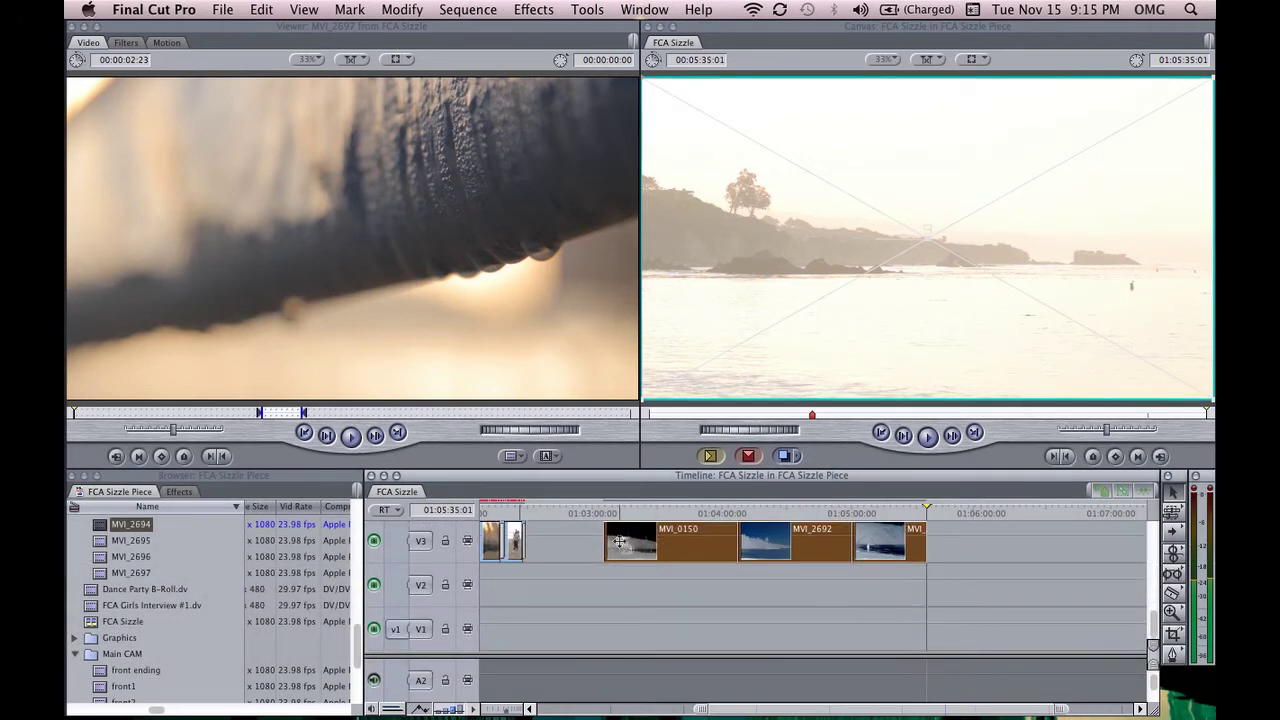
left_click_drag(619, 543, 636, 631)
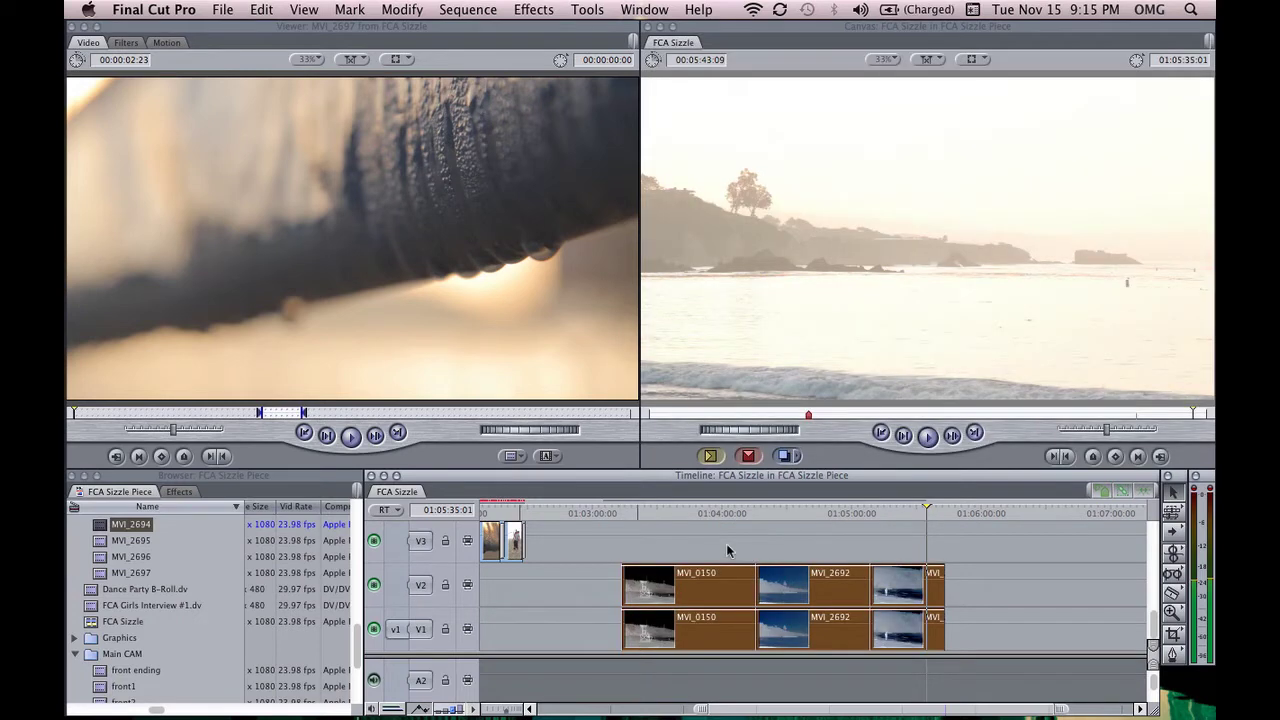
left_click(737, 539)
Set the composite mode of the three stacked clips on V2 to Hard Light and preview the blended look on the clips.
left_click(713, 511)
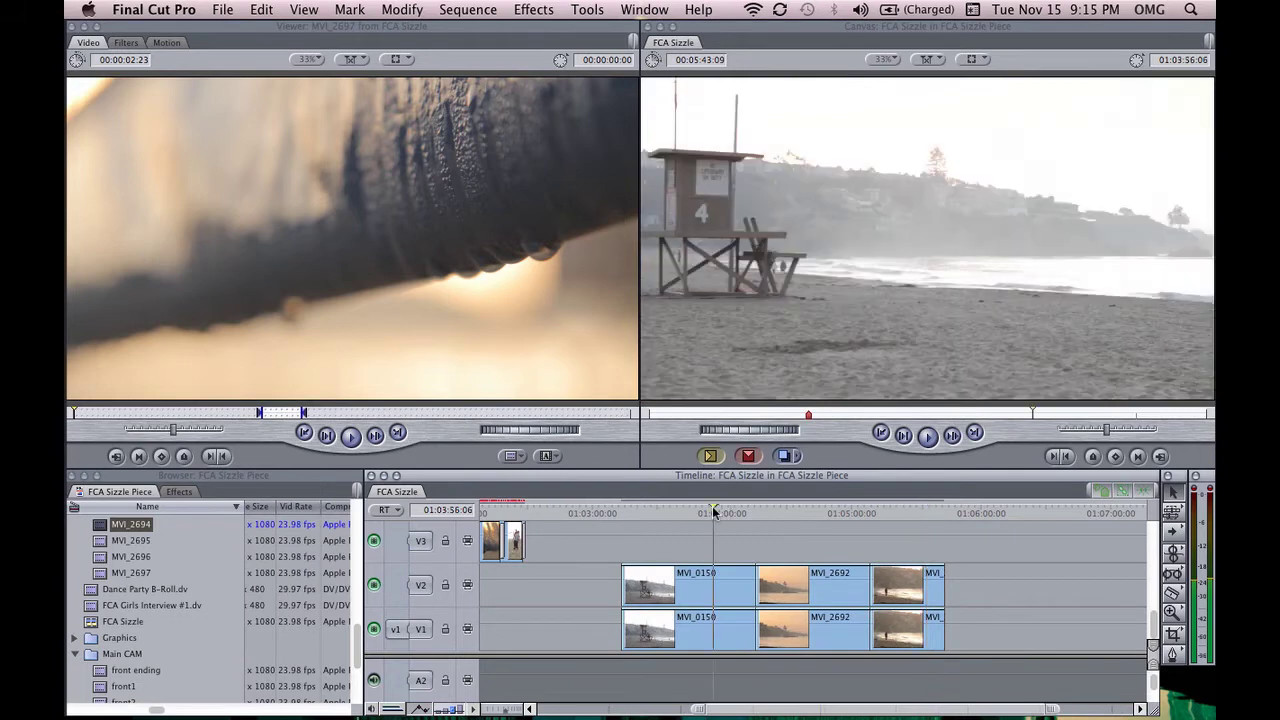
left_click(789, 509)
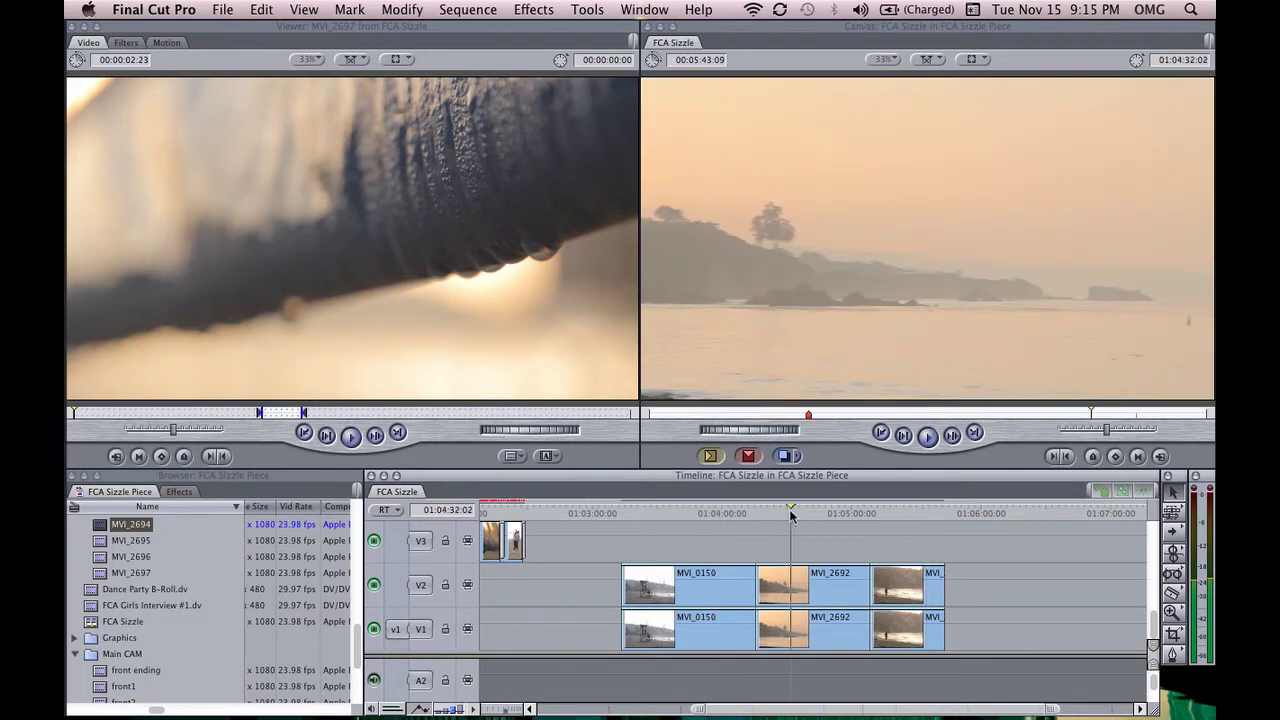
left_click(737, 511)
left_click(694, 509)
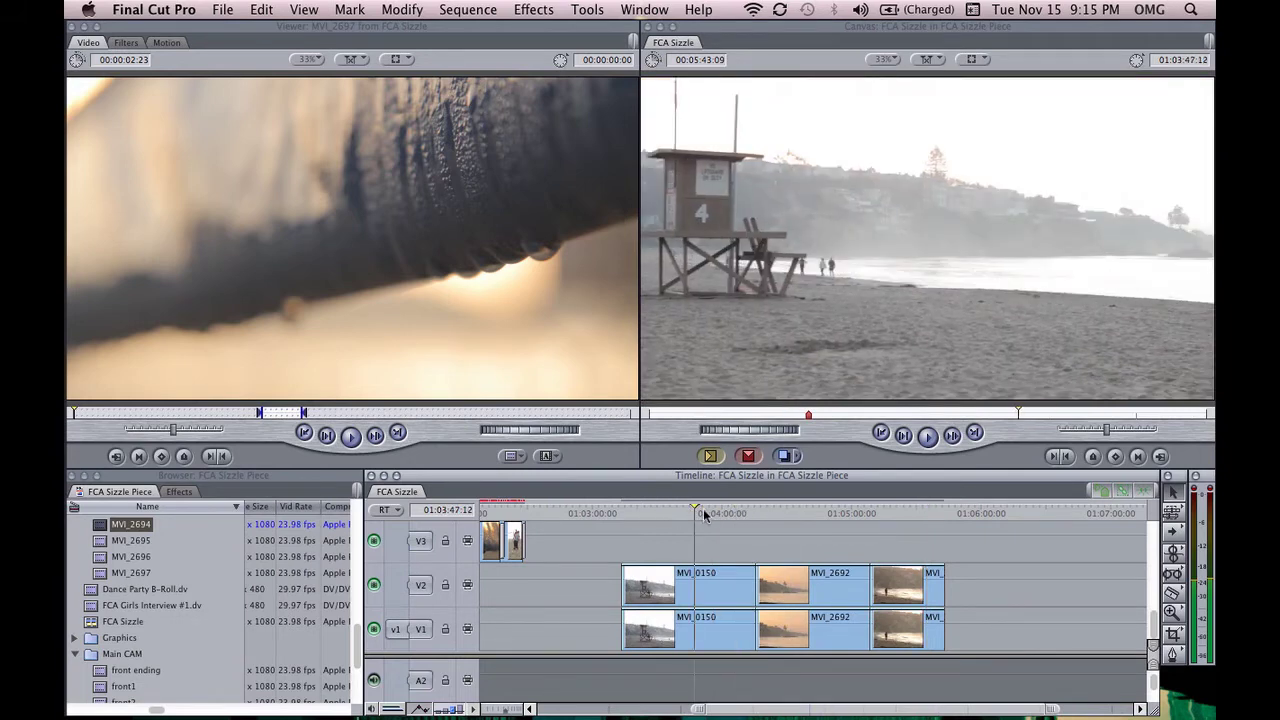
left_click(806, 511)
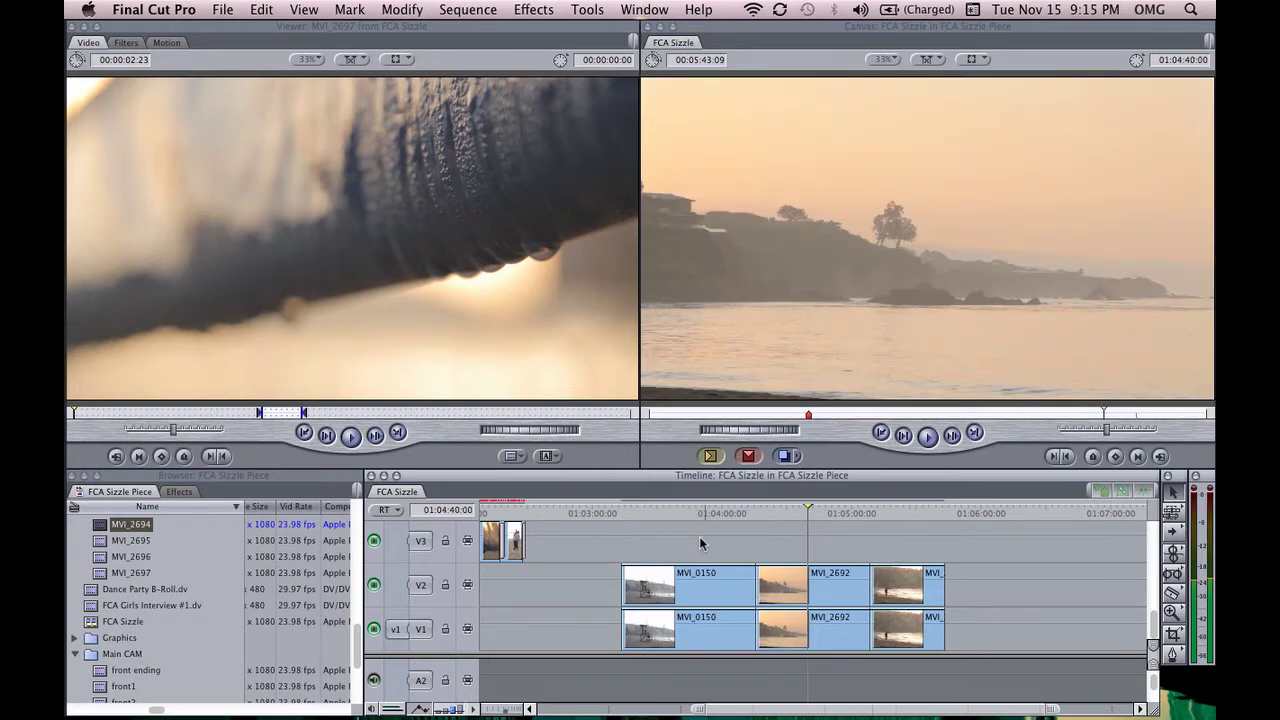
left_click_drag(699, 536, 825, 588)
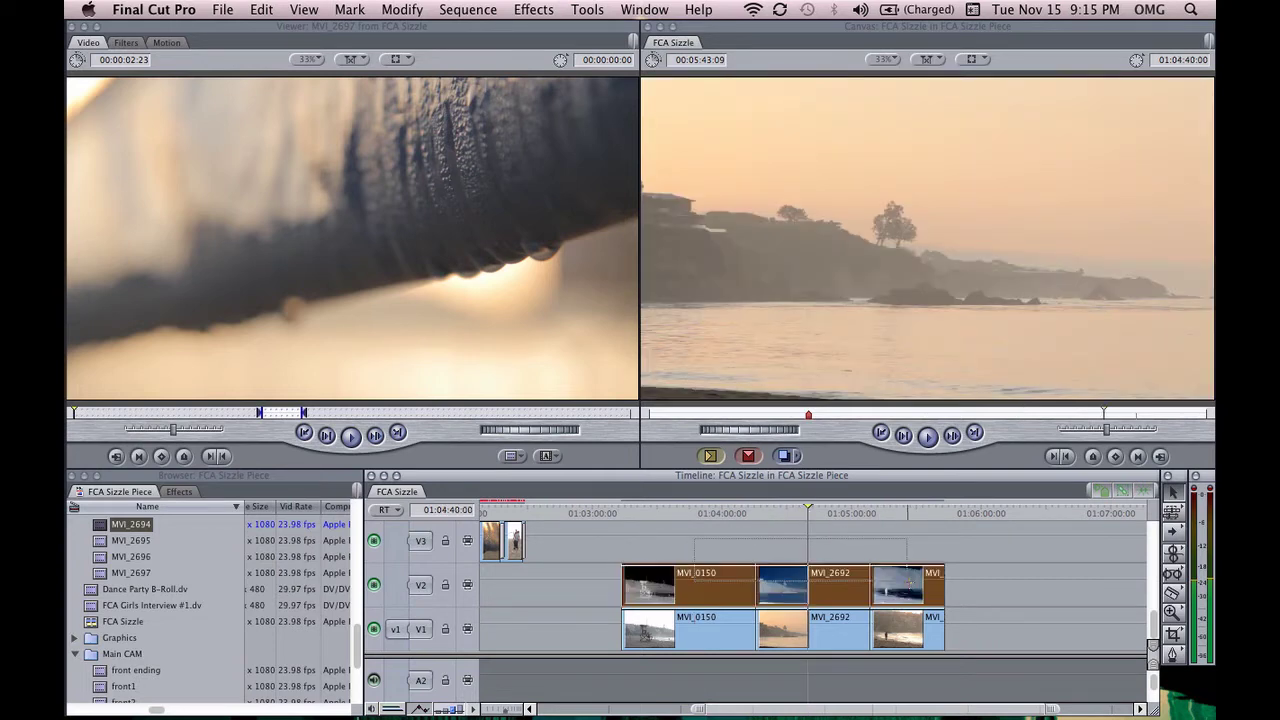
right_click(825, 588)
mouse_move(897, 622)
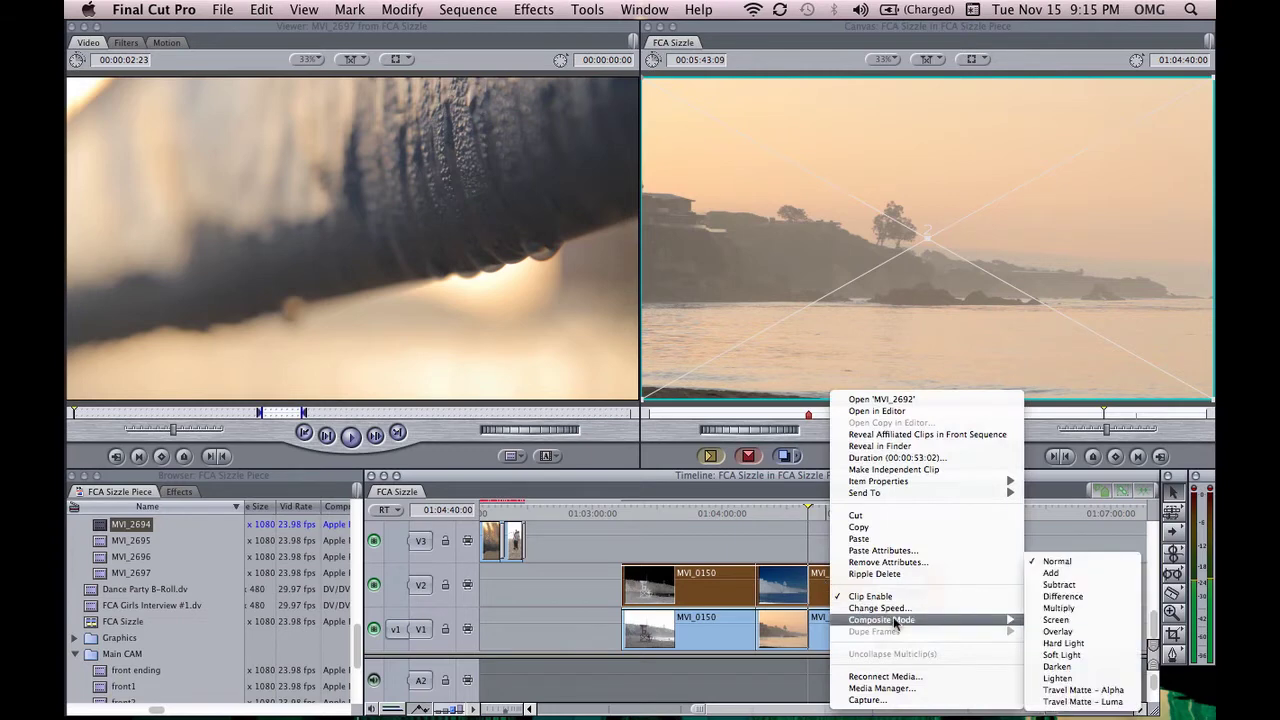
left_click(1086, 643)
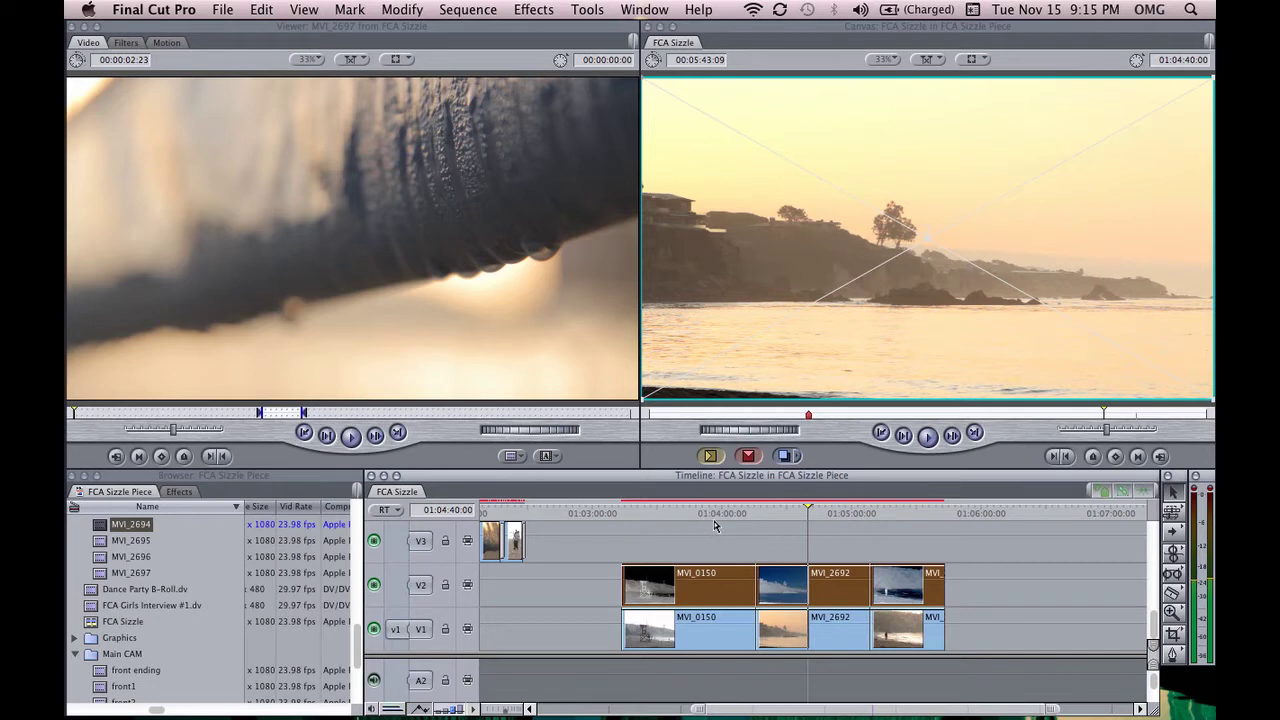
left_click(705, 511)
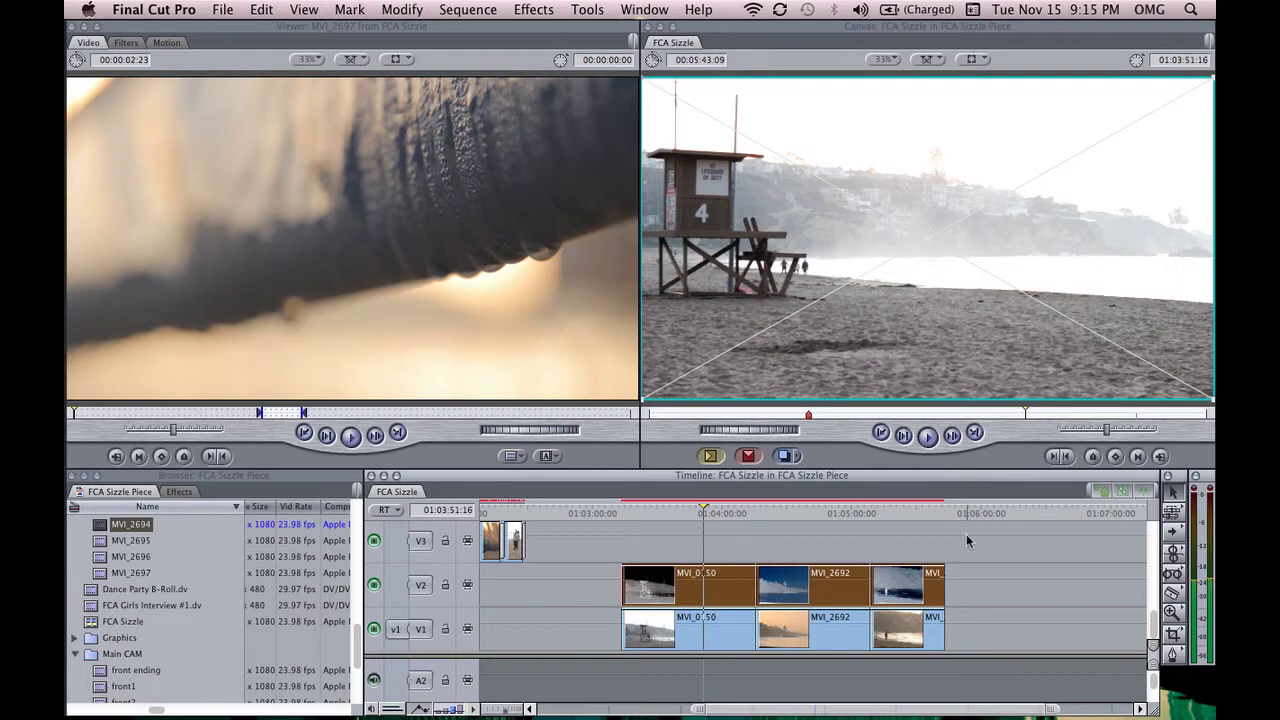
key("super+z")
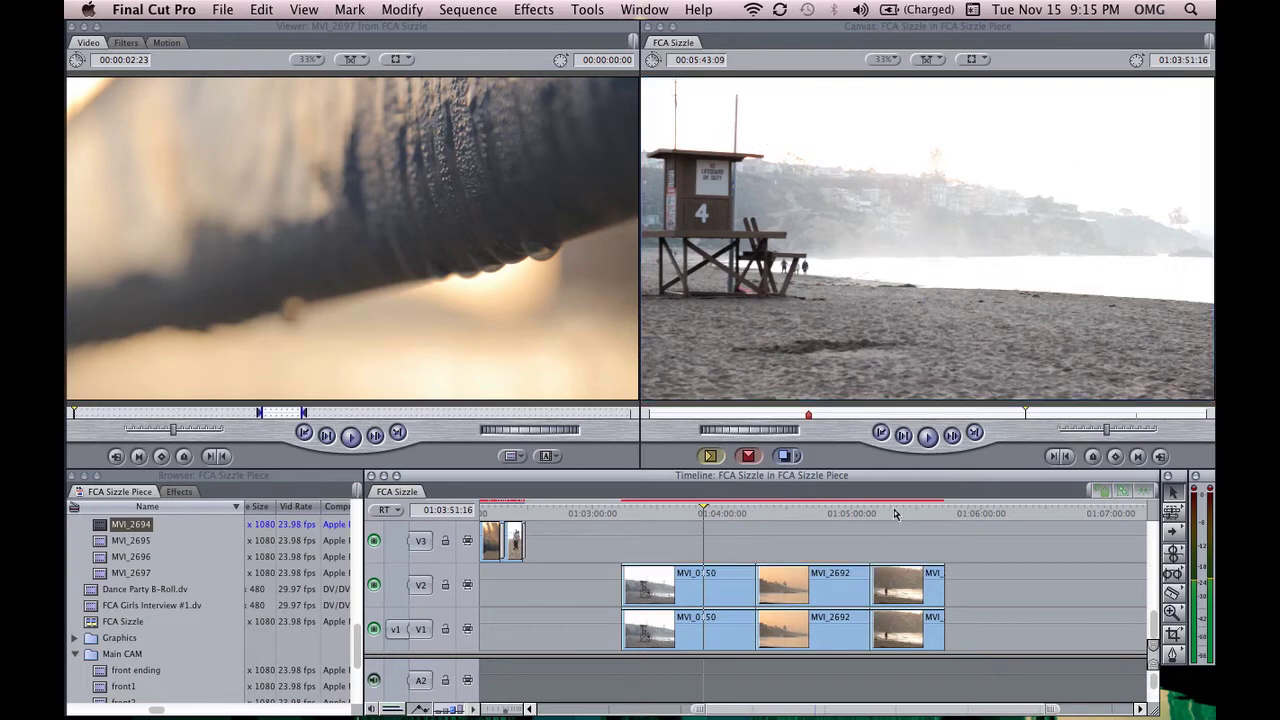
left_click(895, 513)
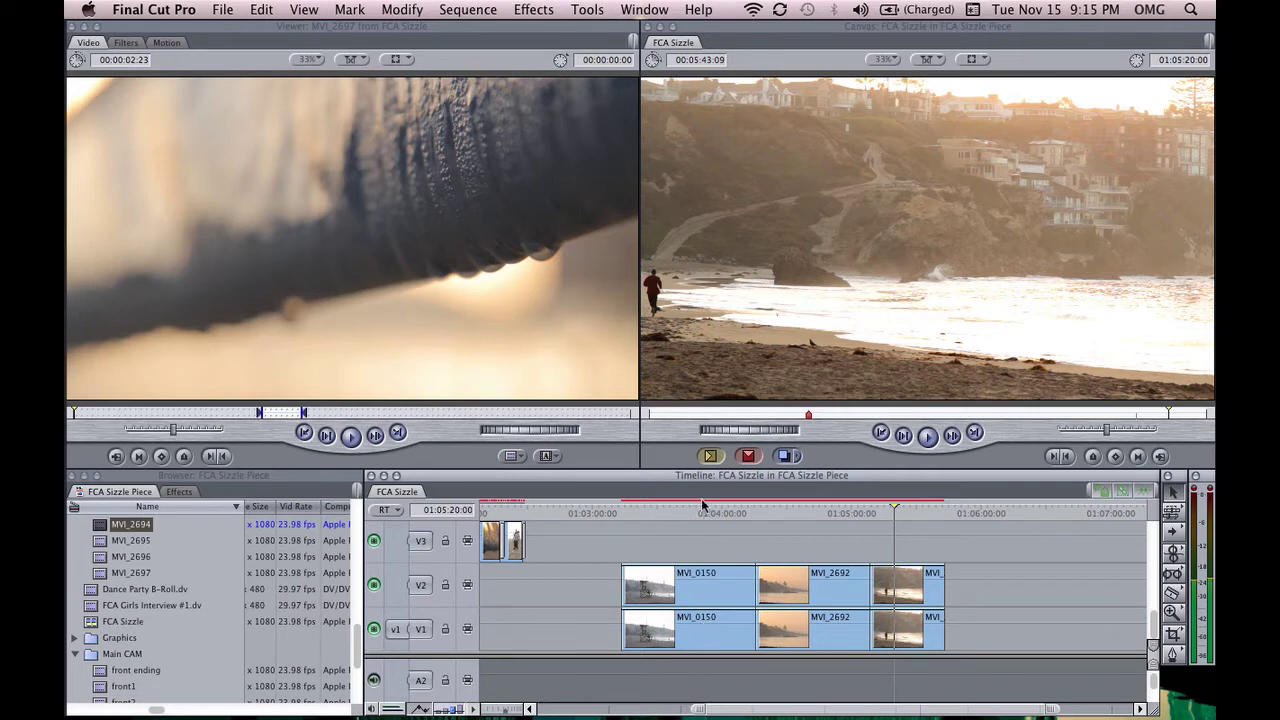
Open the V1 copy of MVI_0150 in the Viewer and review its footage for a usable lifeguard tower section.
left_click(702, 630)
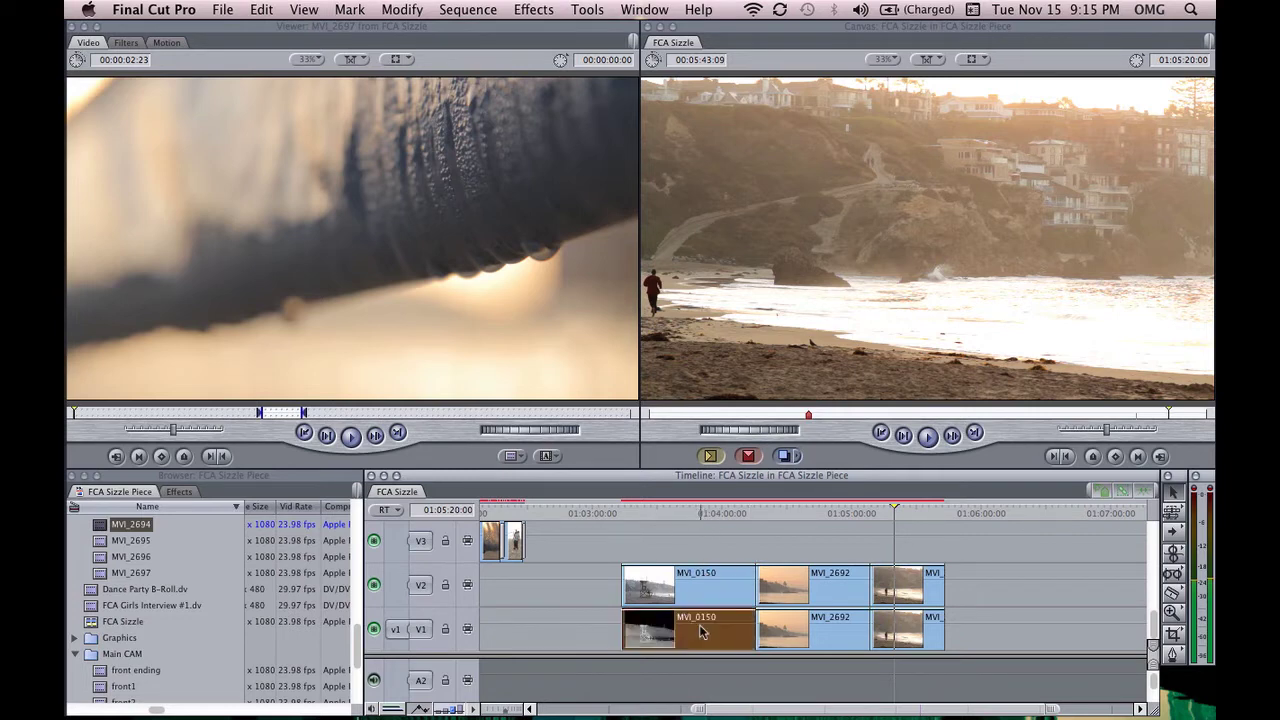
double_click(700, 630)
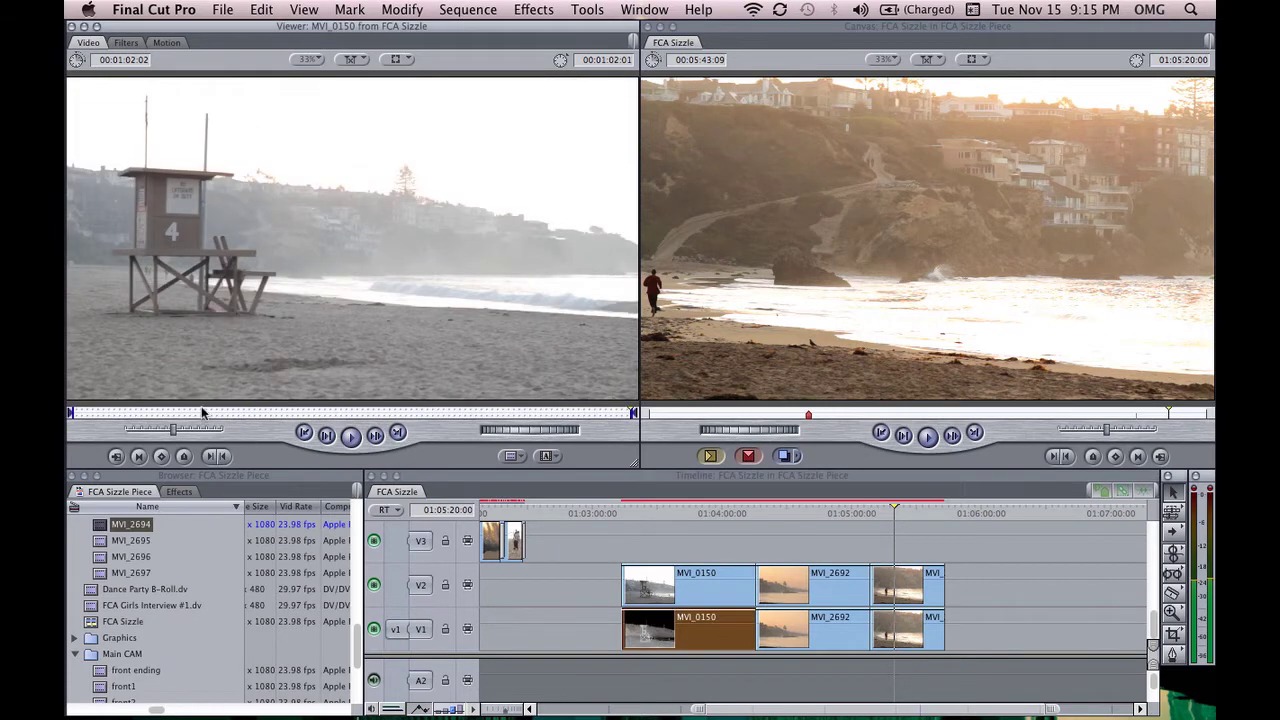
left_click_drag(216, 415, 288, 418)
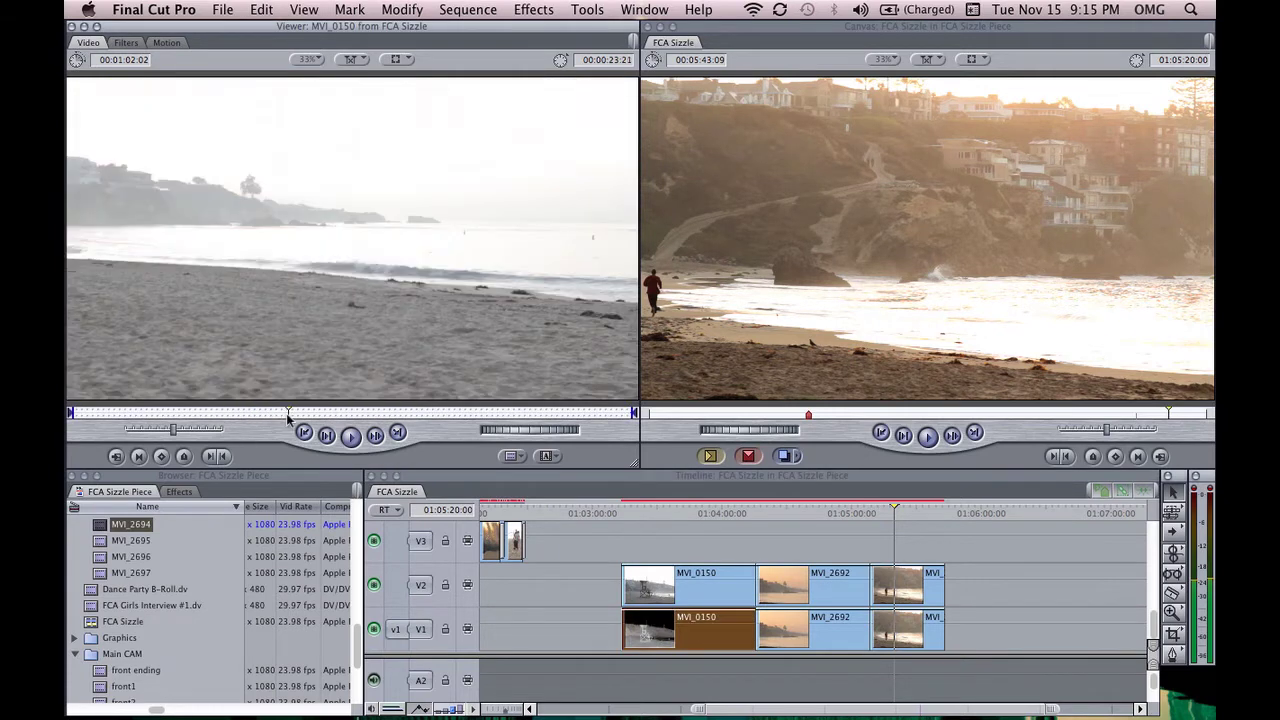
key("space")
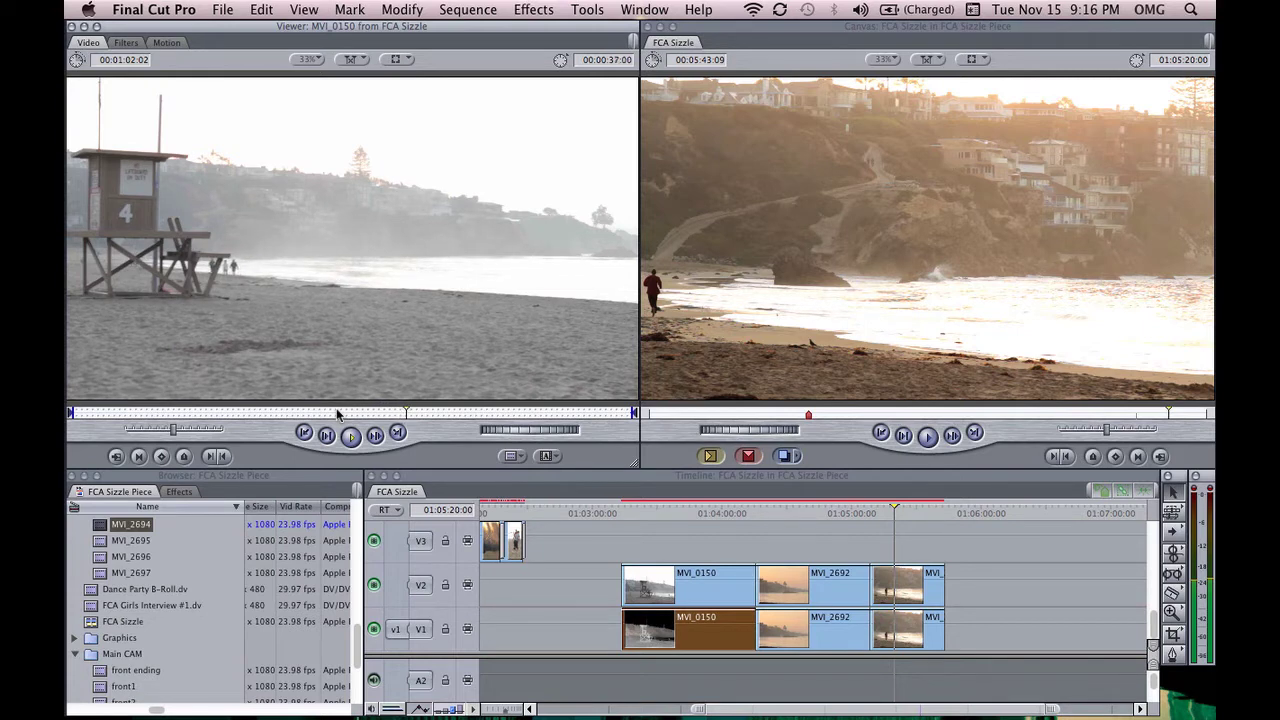
left_click_drag(419, 412, 475, 411)
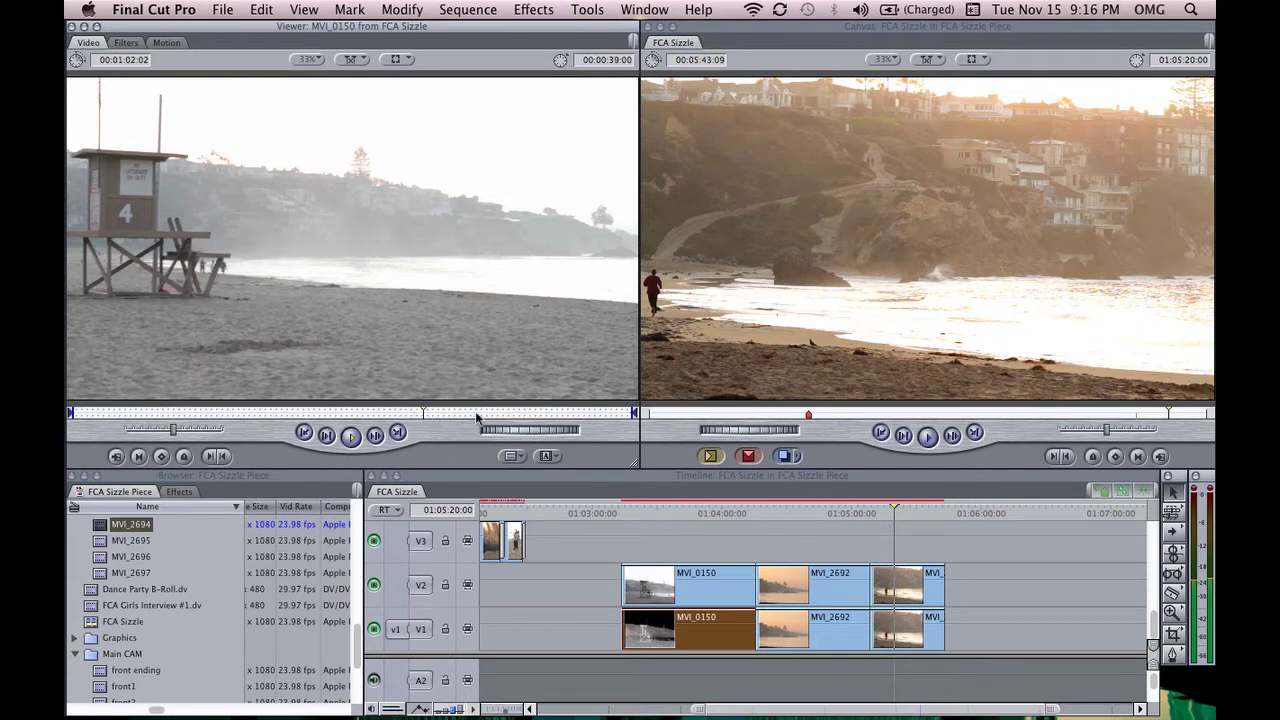
left_click(194, 411)
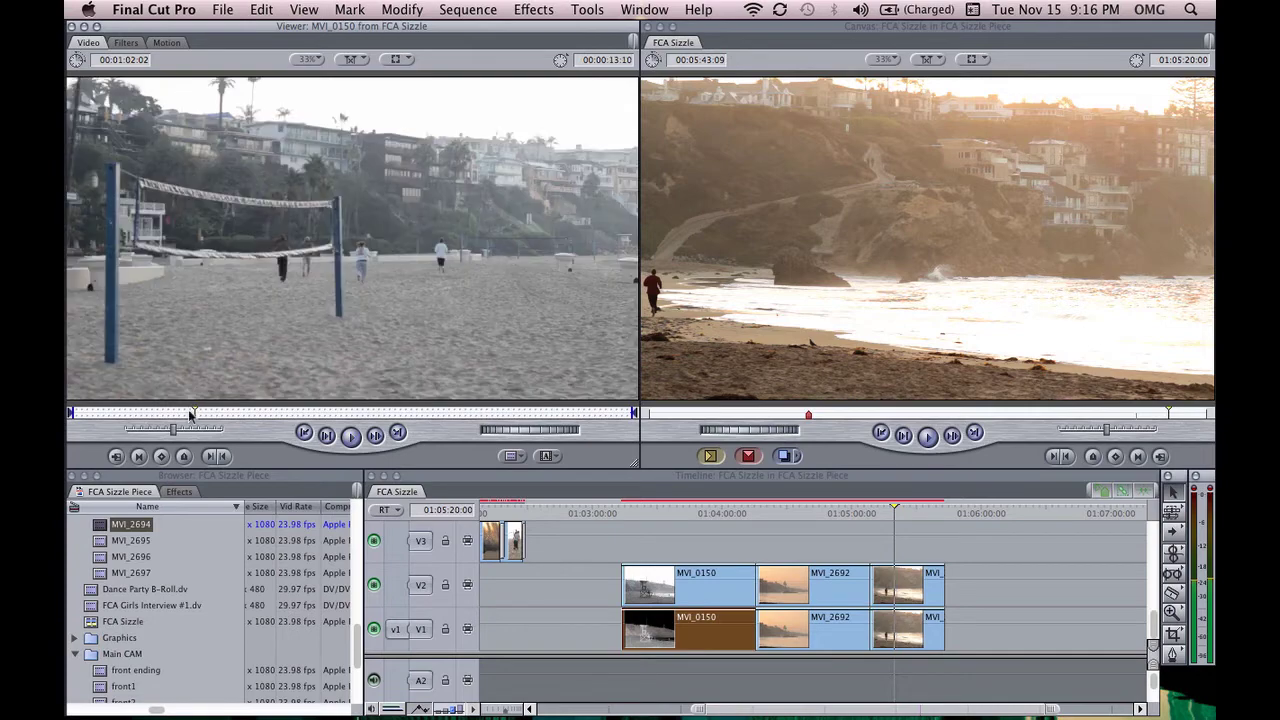
left_click(237, 412)
key("space")
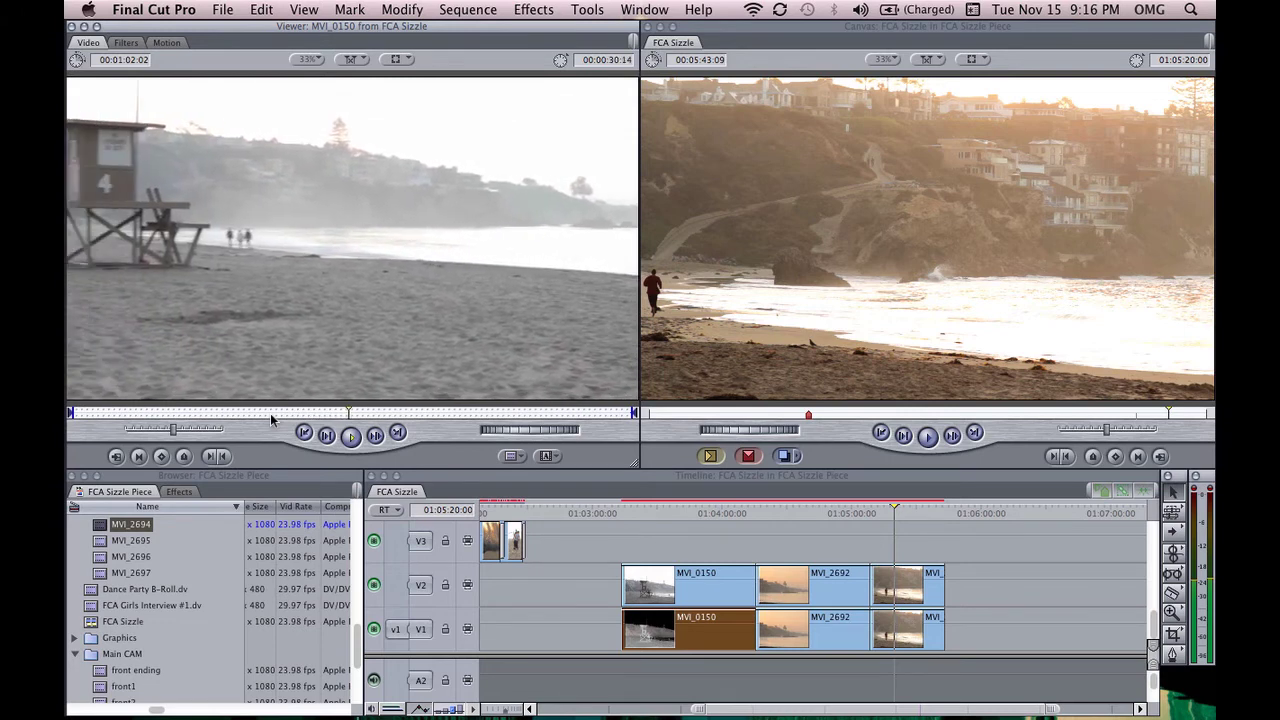
Trim MVI_0150 on V1 to run from 00:00:31:15 to 00:00:35:14, and trim its V2 copy to match.
key("f")
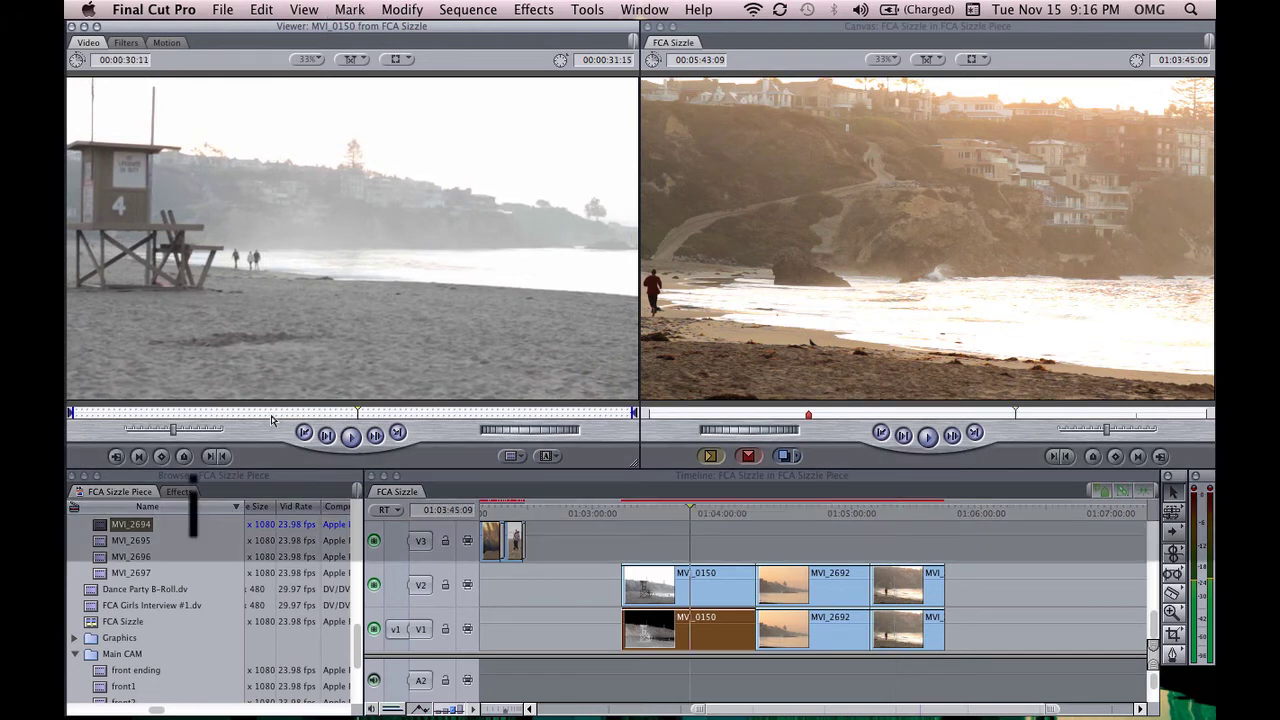
key("i")
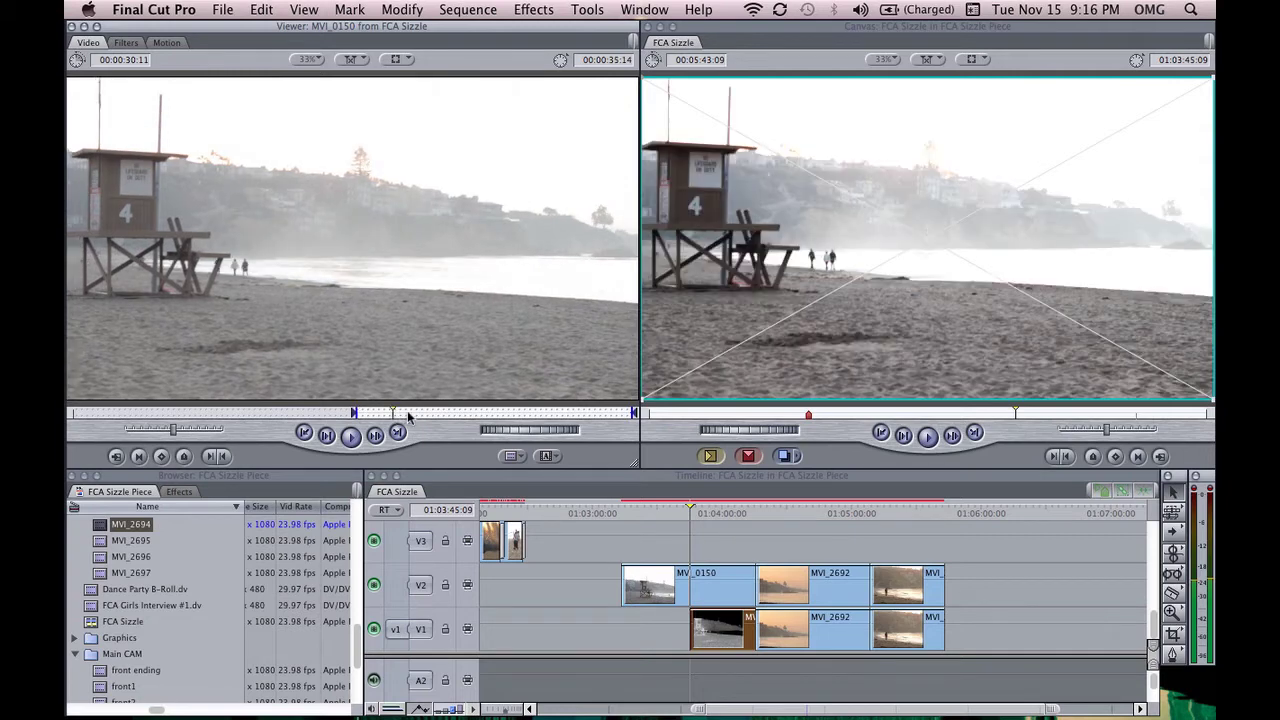
key("o")
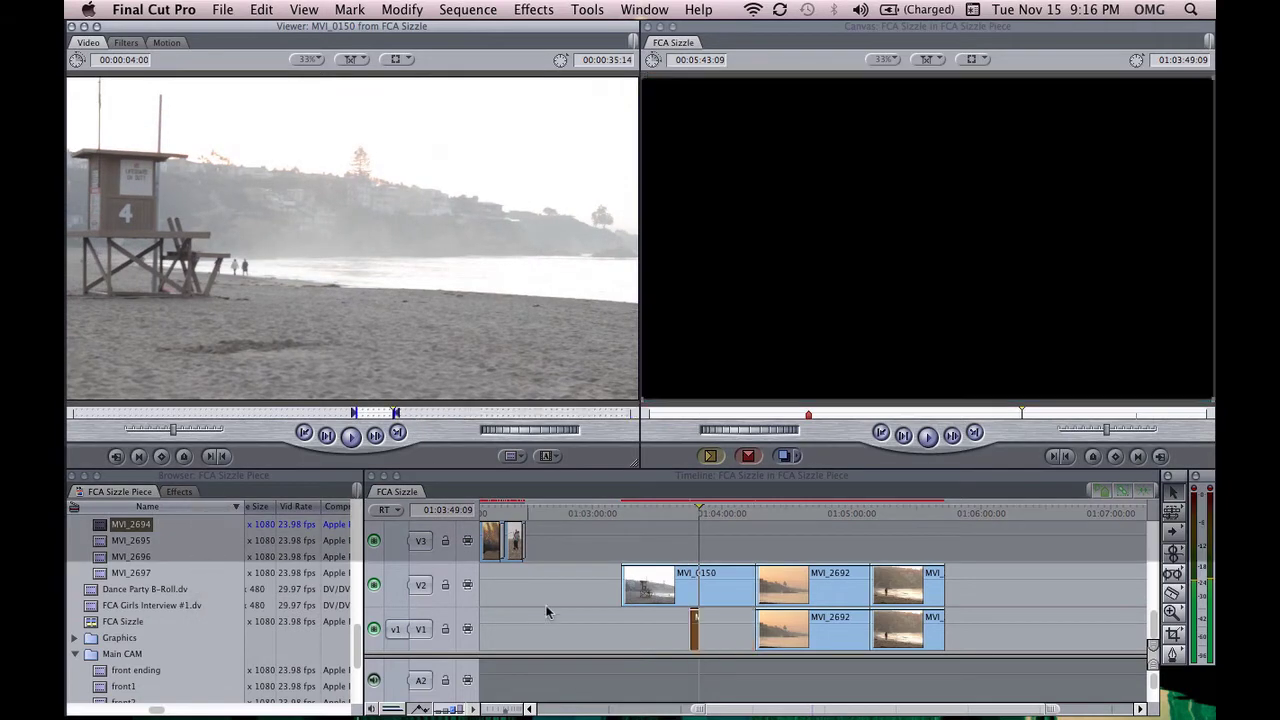
left_click_drag(626, 590, 698, 580)
Open the V1 copy of MVI_2692 in the Viewer and trim it from 00:00:17:14 to 00:00:19:07.
left_click(818, 640)
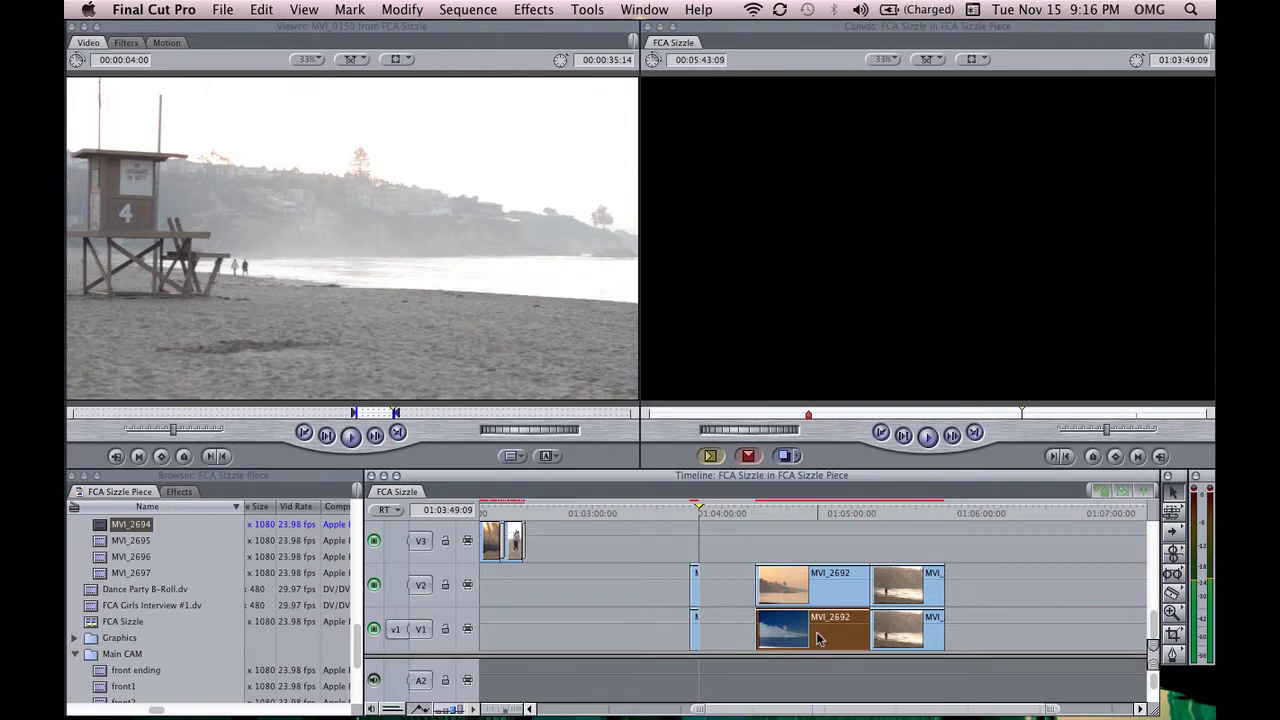
double_click(818, 640)
left_click_drag(818, 640, 815, 585)
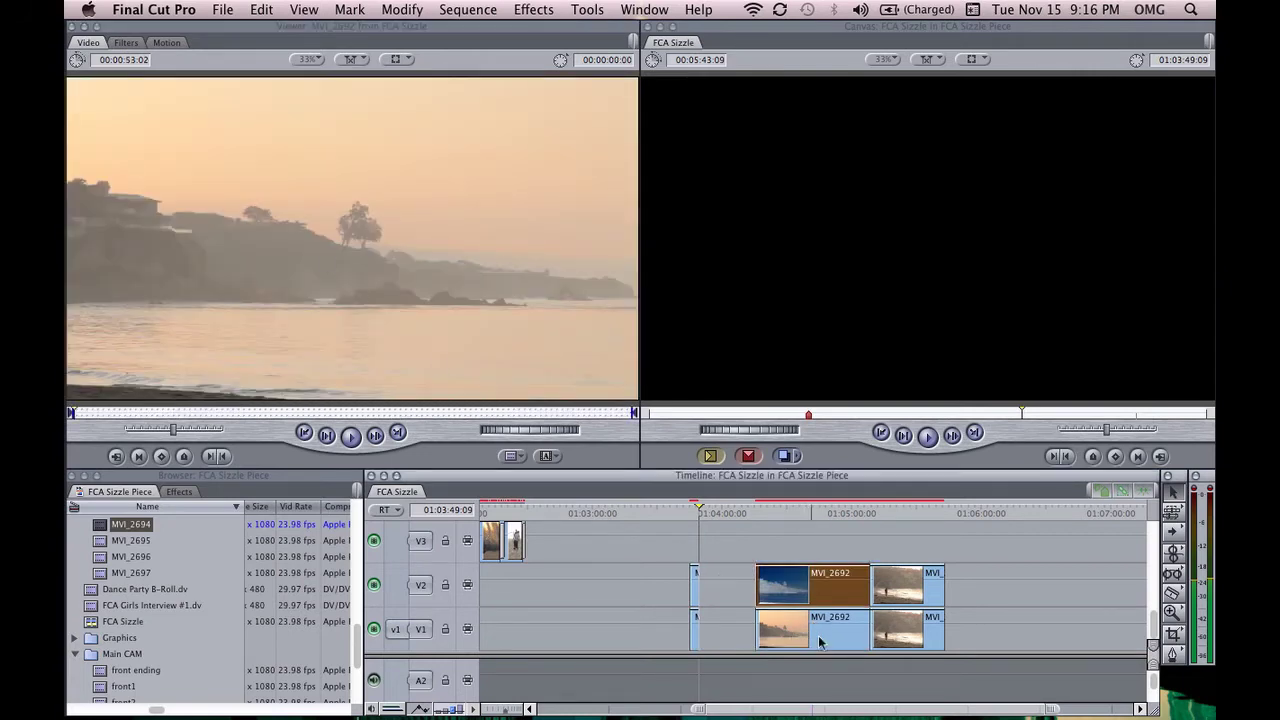
left_click(258, 413)
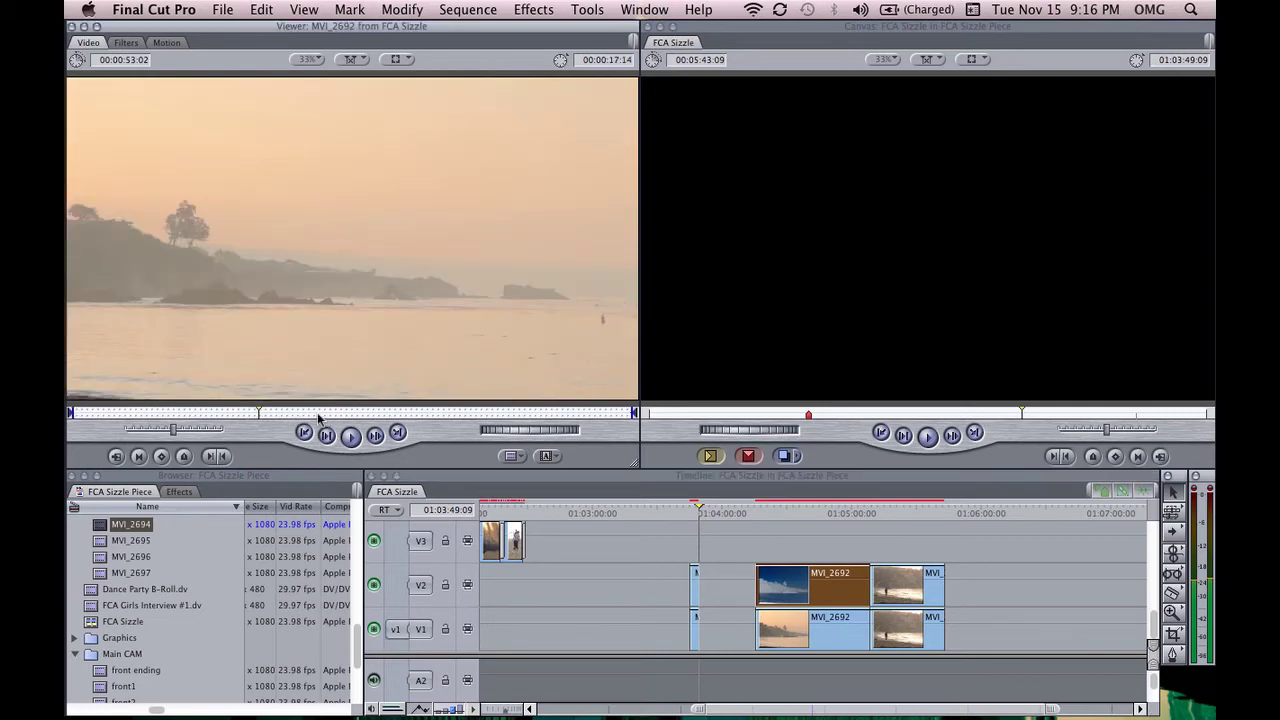
key("i")
key("F10")
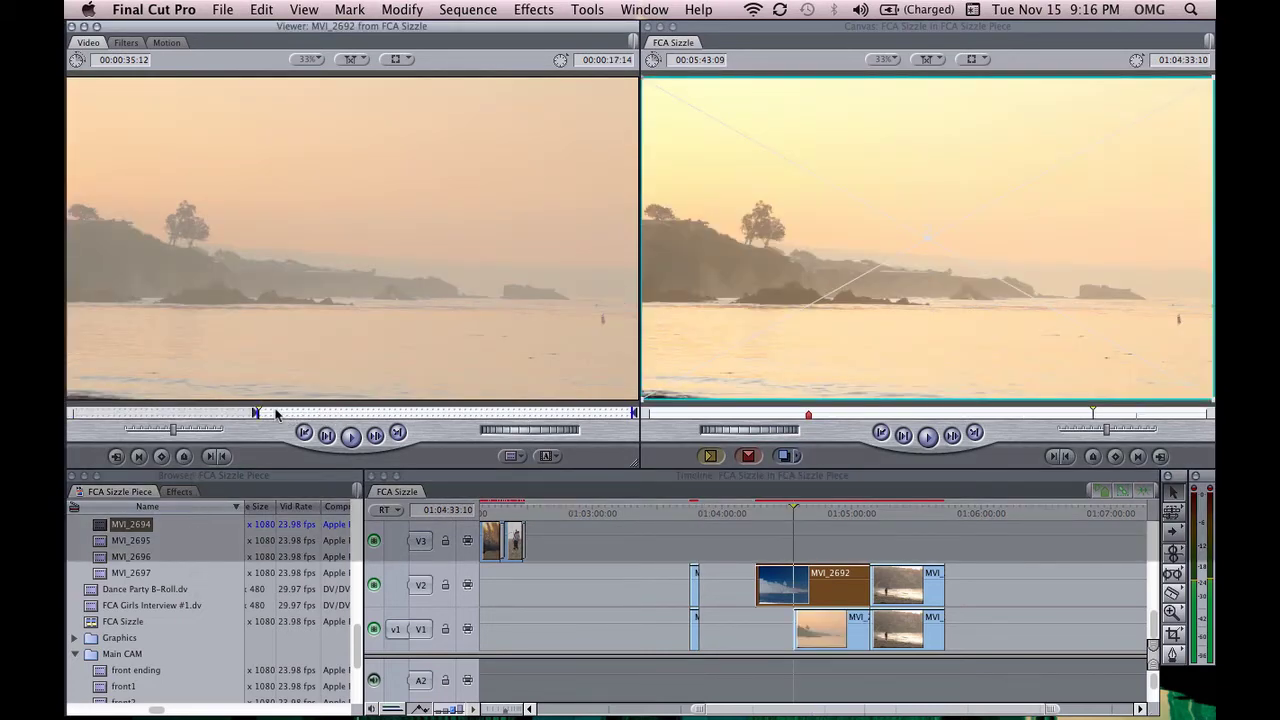
key("space")
key("o")
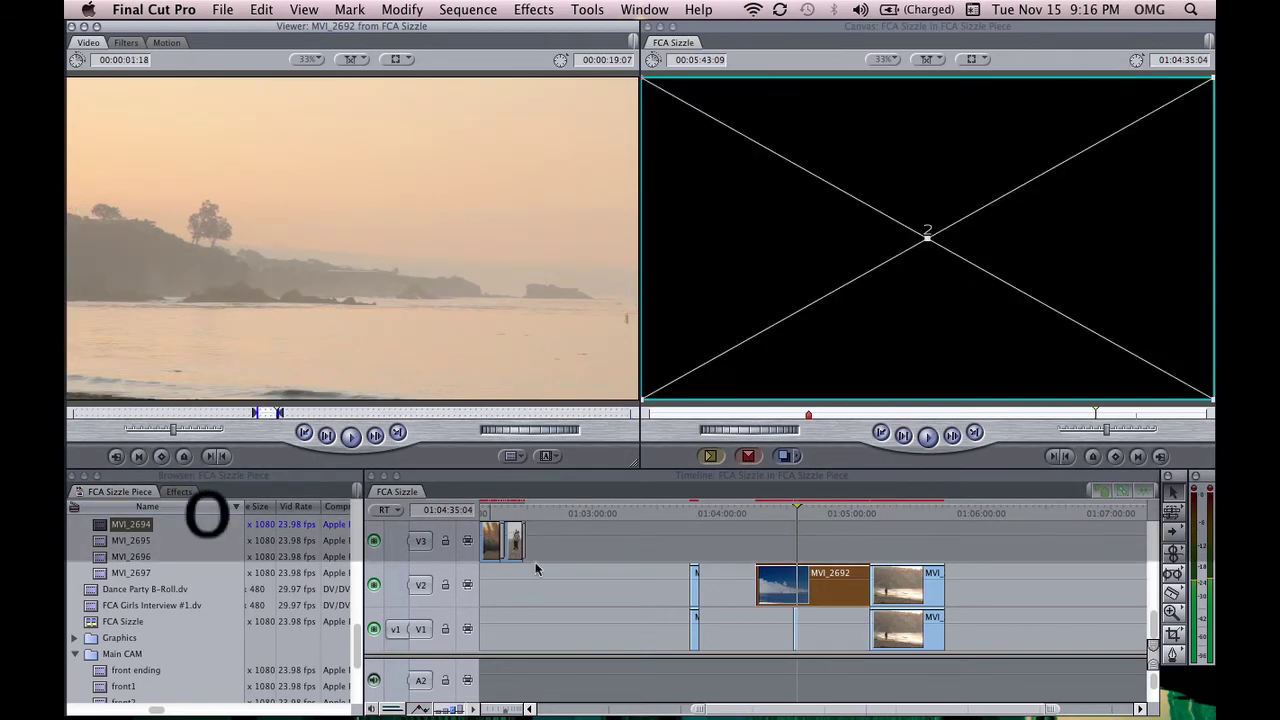
Trim both ends of MVI_2692 on V2 to match the shortened copy below it on V1.
left_click_drag(757, 580, 806, 585)
key("super+equal")
key("super+equal")
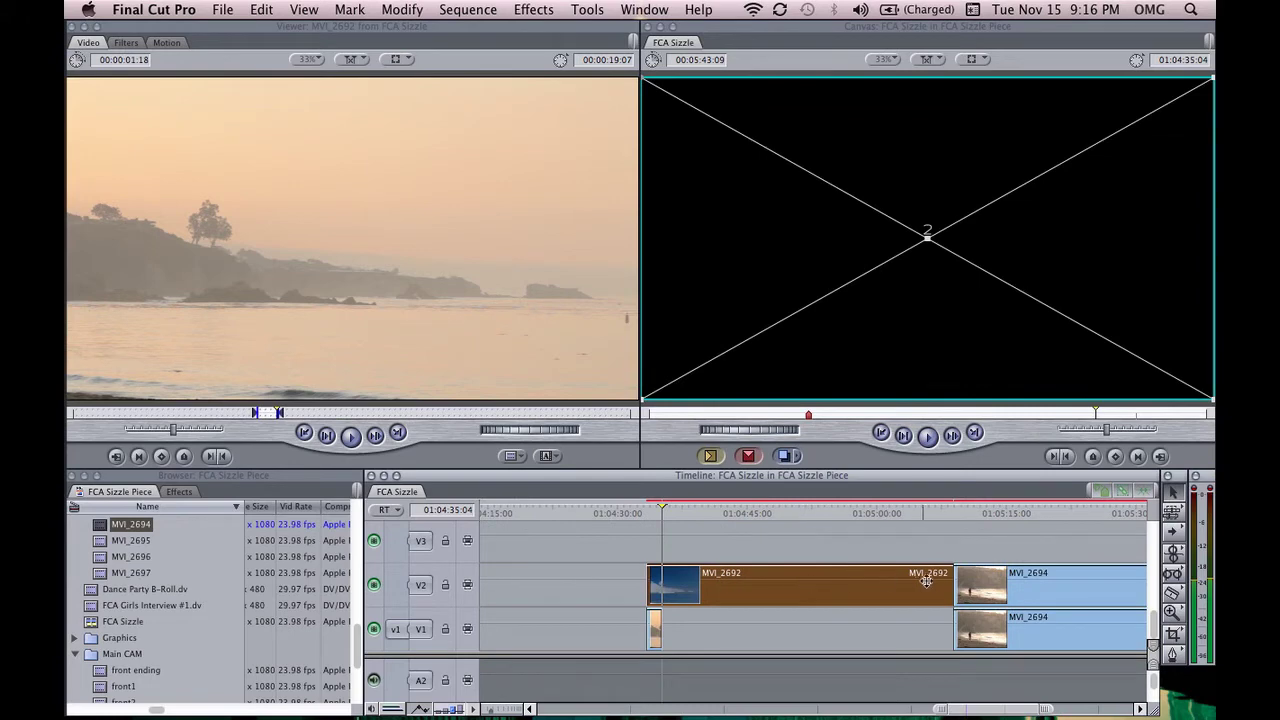
left_click_drag(948, 580, 665, 586)
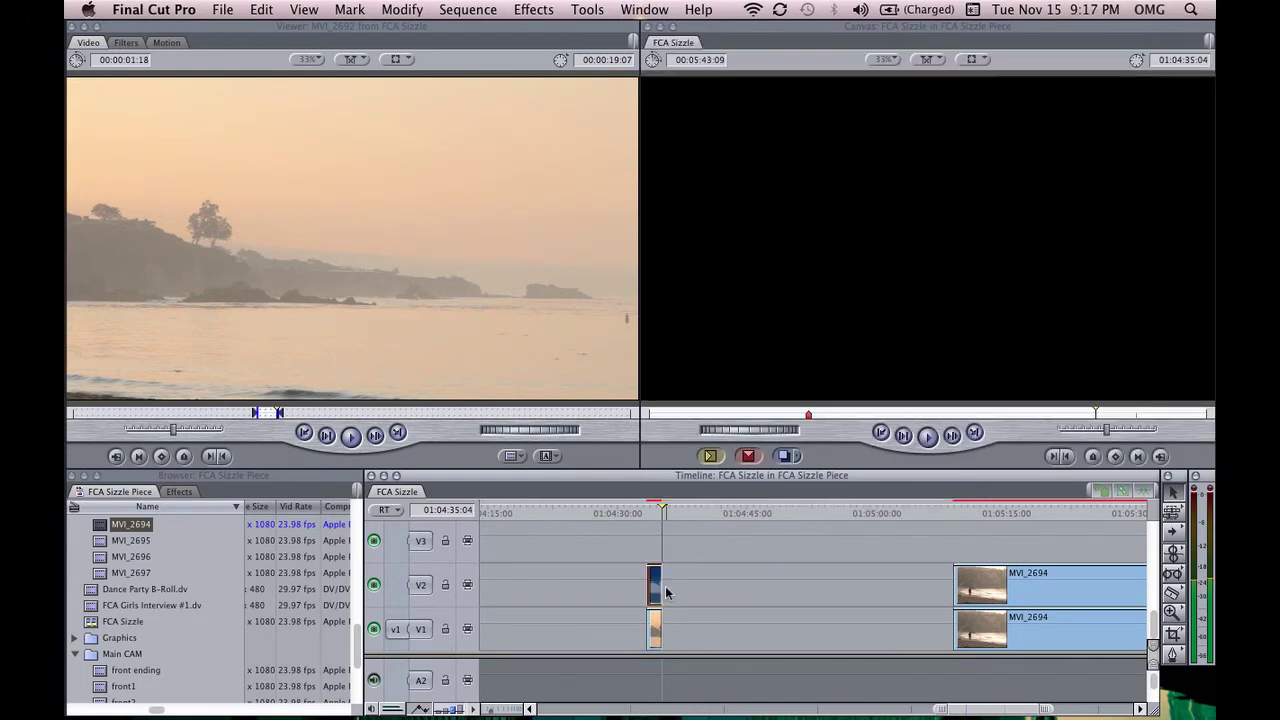
key("super+minus")
left_click(761, 580)
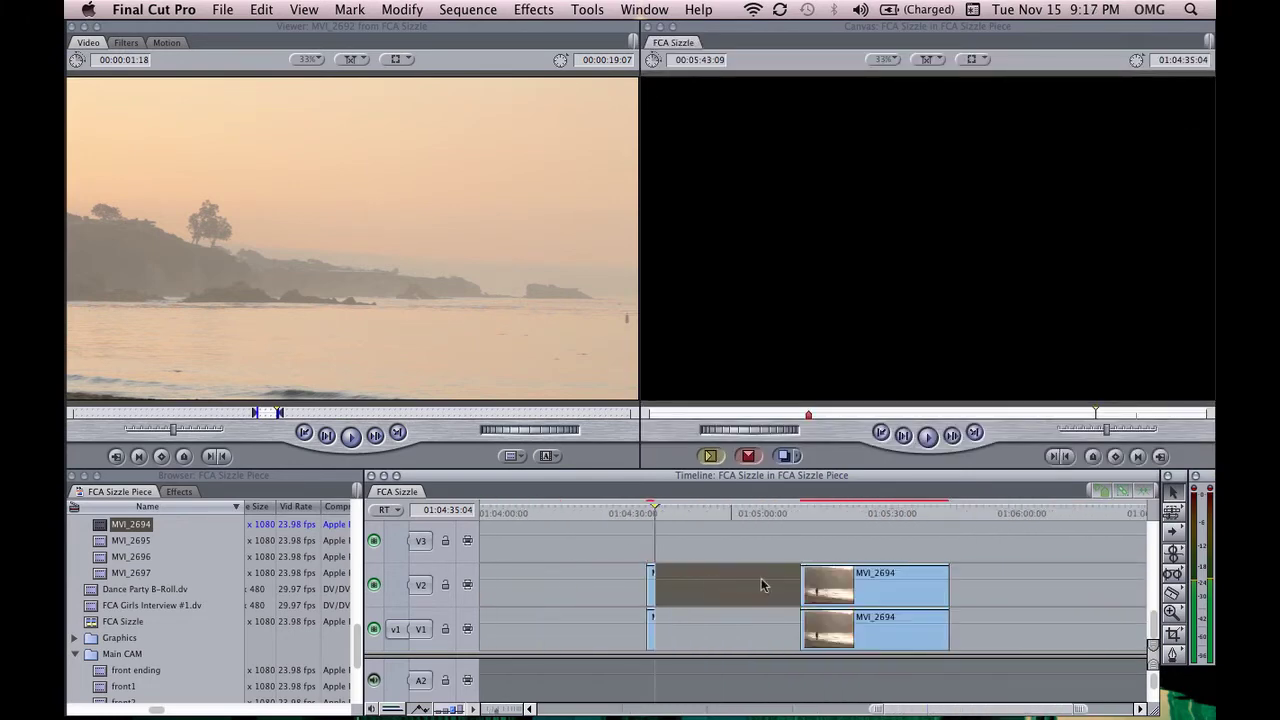
Open the V1 copy of MVI_2694 in the Viewer, review its footage and trim it from 00:00:03:00 to 00:00:04:17.
double_click(838, 634)
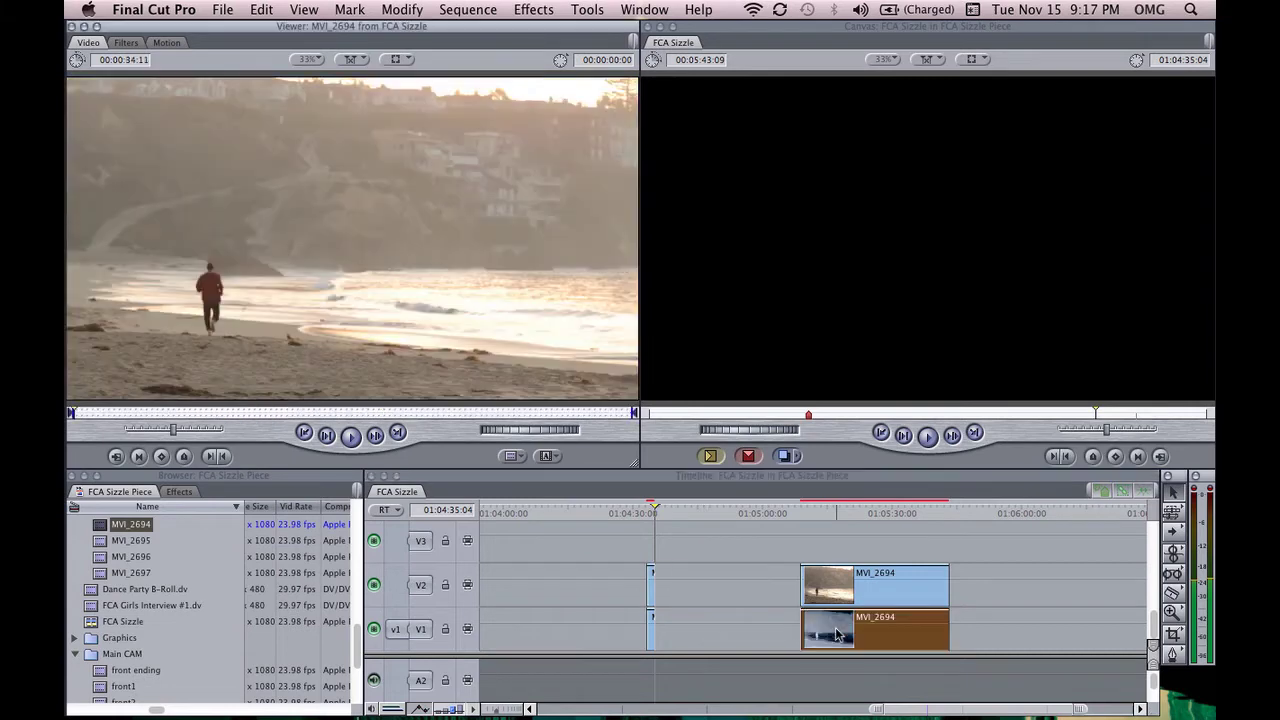
left_click(286, 412)
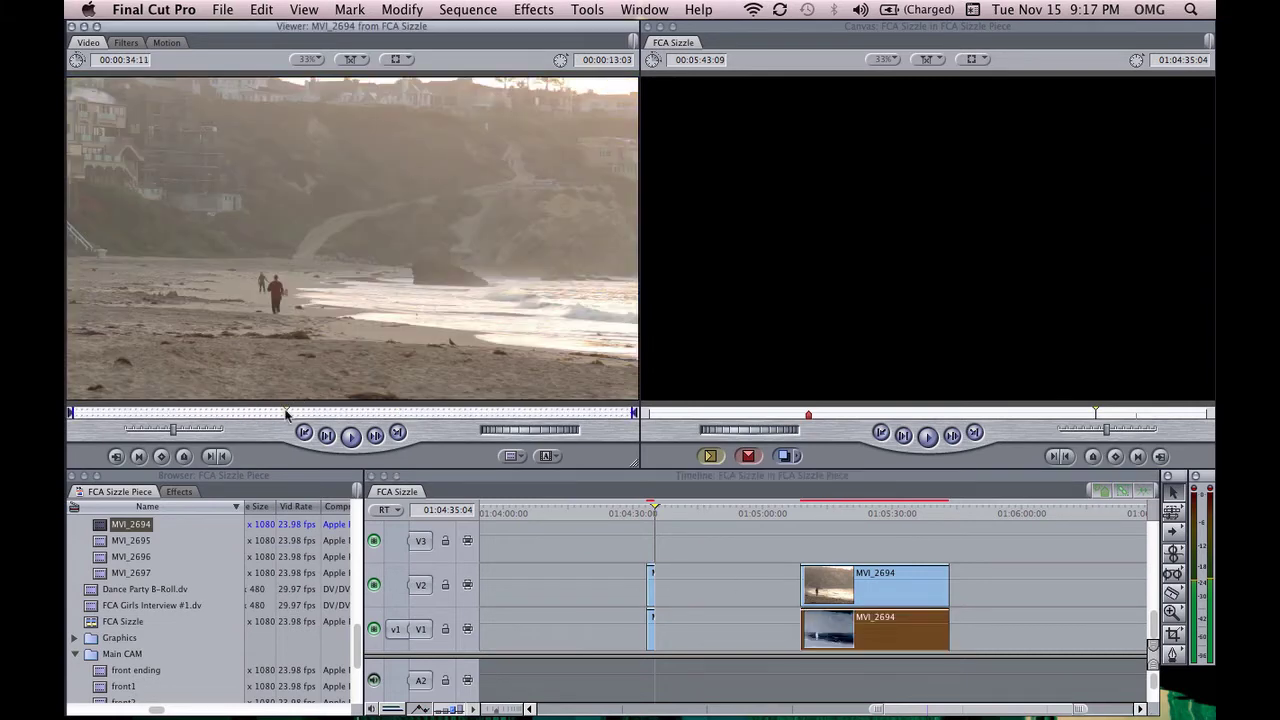
left_click(330, 414)
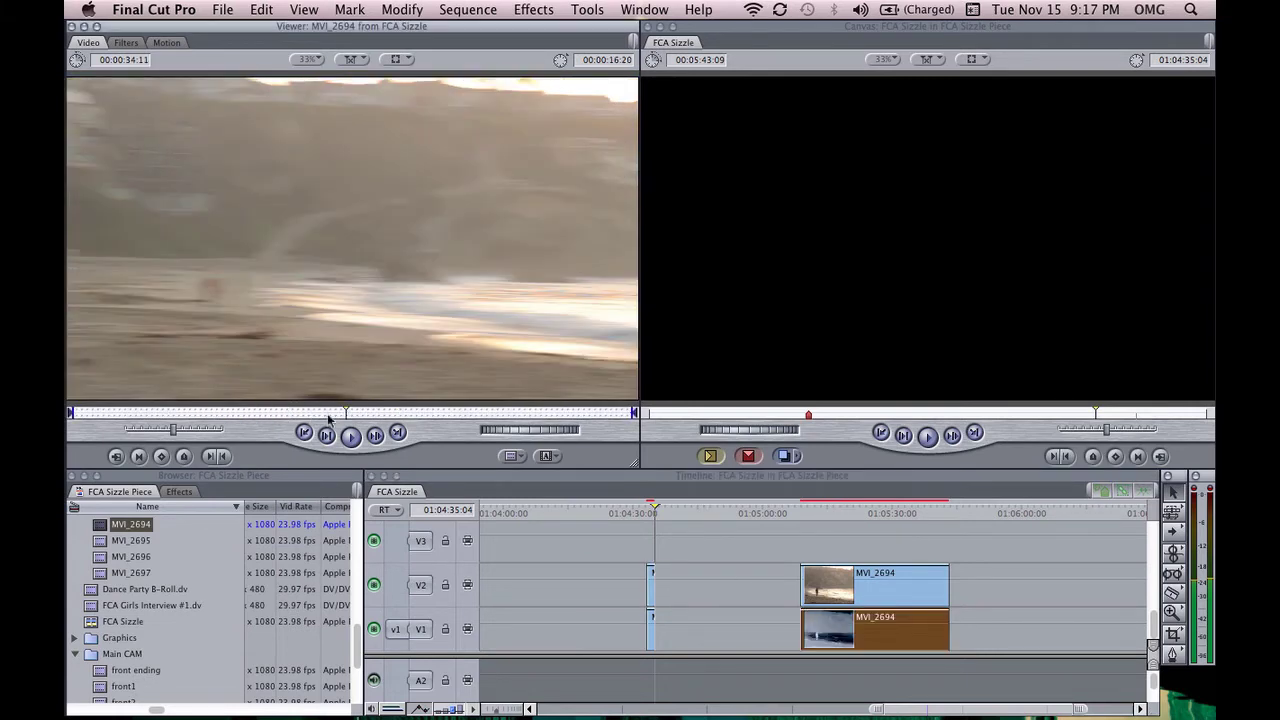
left_click(260, 413)
left_click(243, 413)
left_click(230, 413)
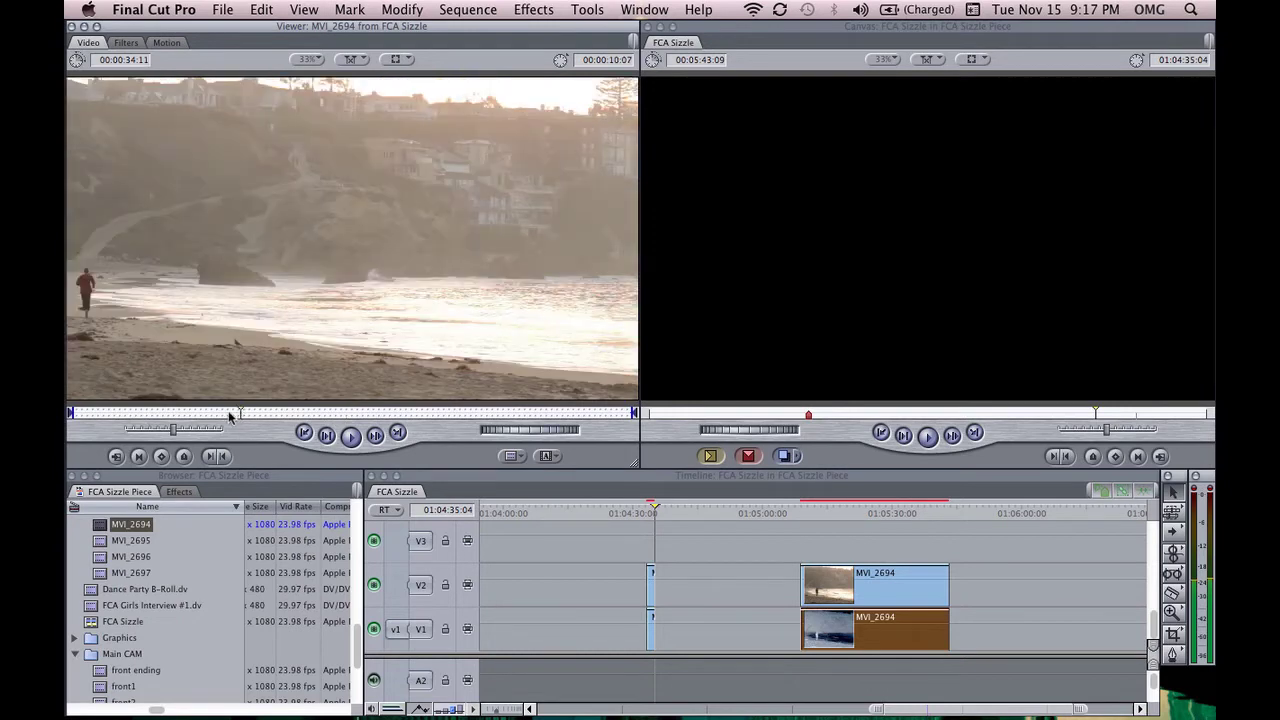
left_click(122, 413)
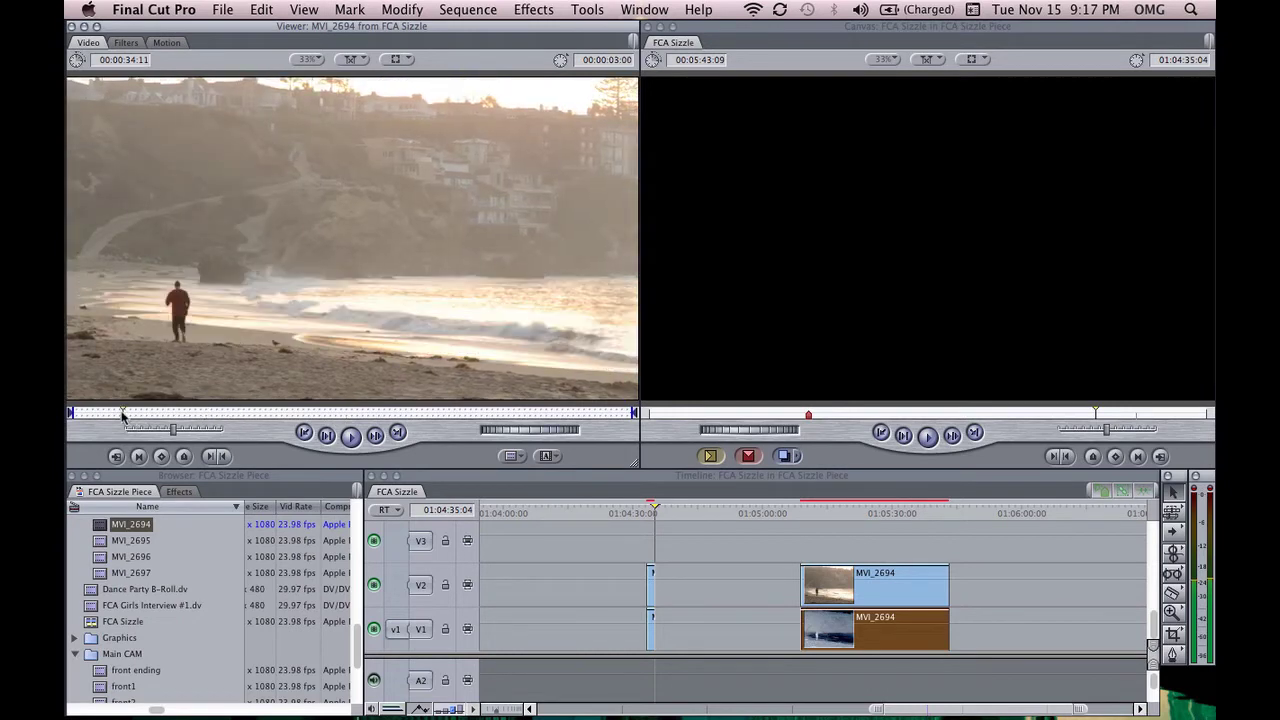
key("i")
key("F10")
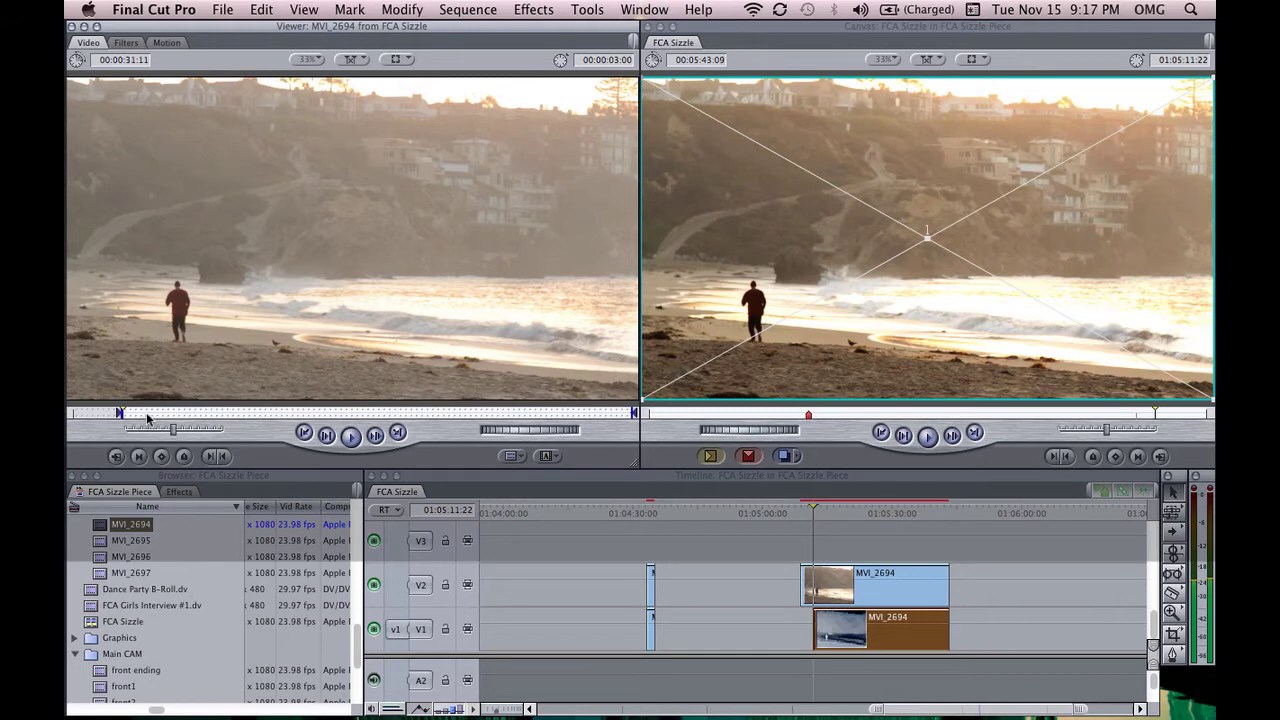
left_click(152, 413)
key("o")
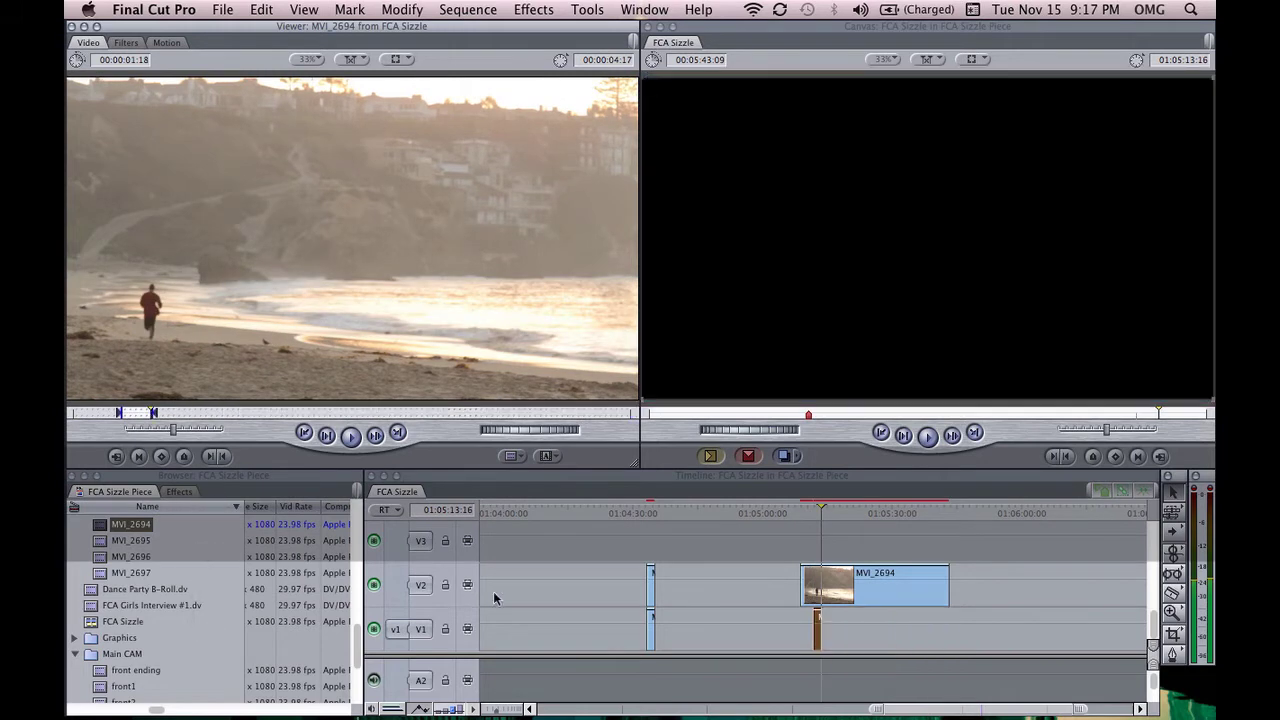
Trim both ends of MVI_2694 on V2 to match the shortened copy below it on V1.
left_click_drag(947, 576, 810, 580)
scroll(722, 587, "left", 5)
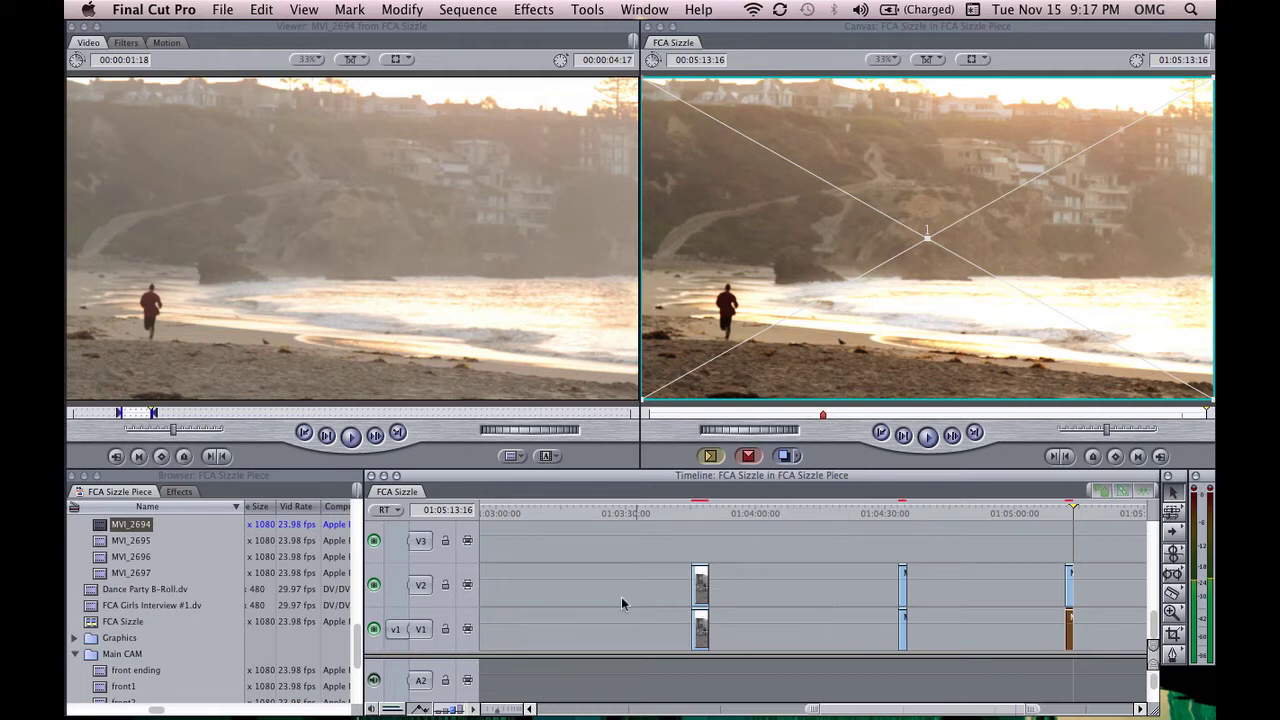
left_click(580, 594)
Reduce the timeline track height and move both MVI_0150 clips between the MVI_2692 and MVI_2694 pairs.
scroll(579, 592, "down", 2)
key("shift+t")
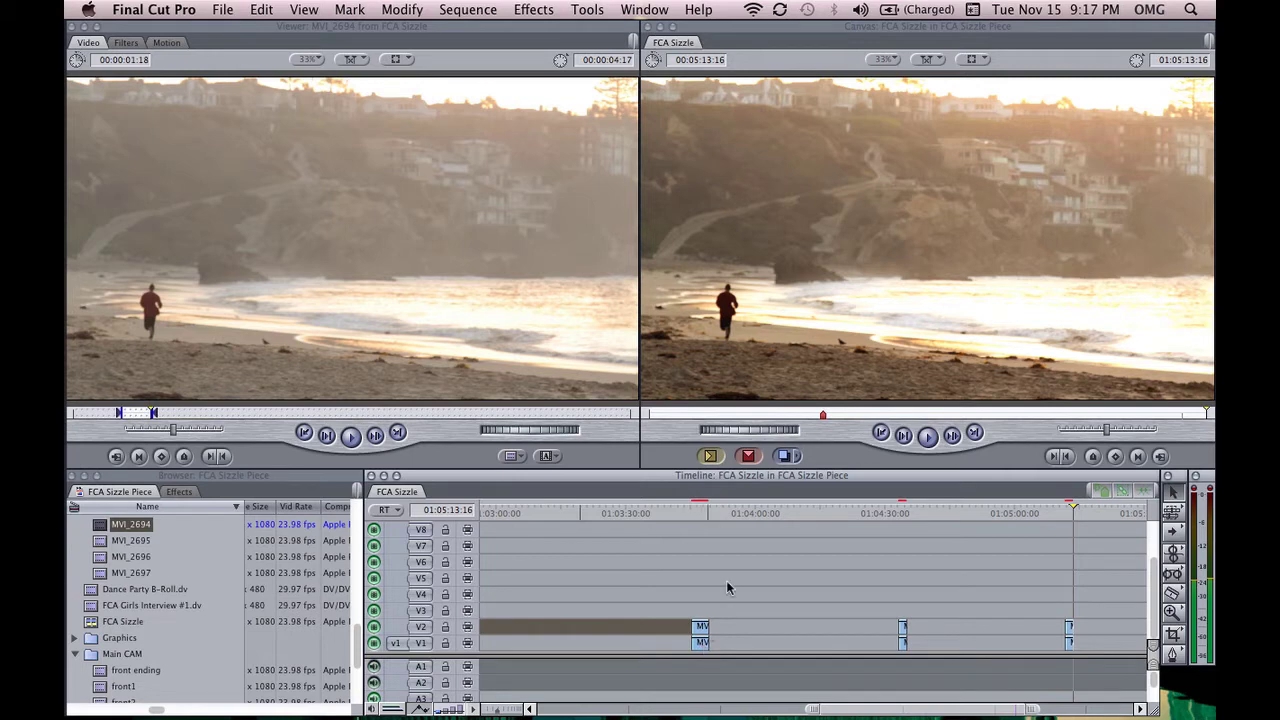
scroll(954, 588, "right", 5)
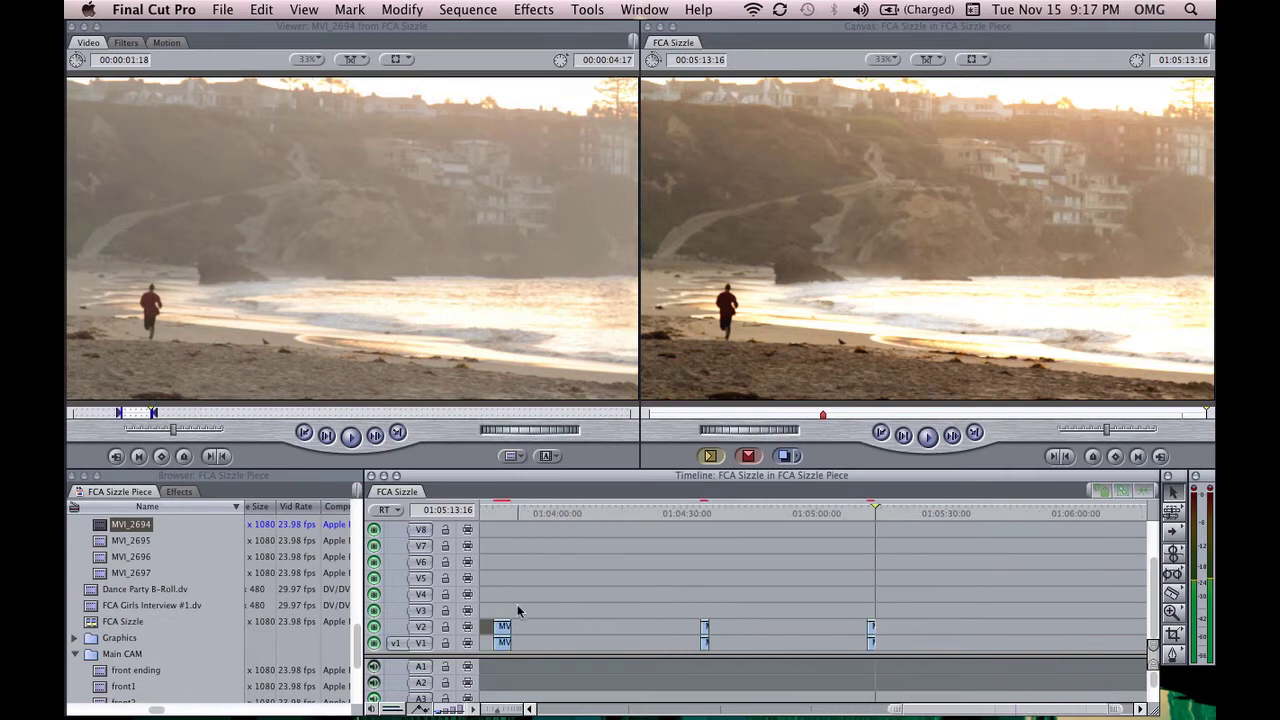
left_click_drag(506, 625, 792, 628)
key("super+equal")
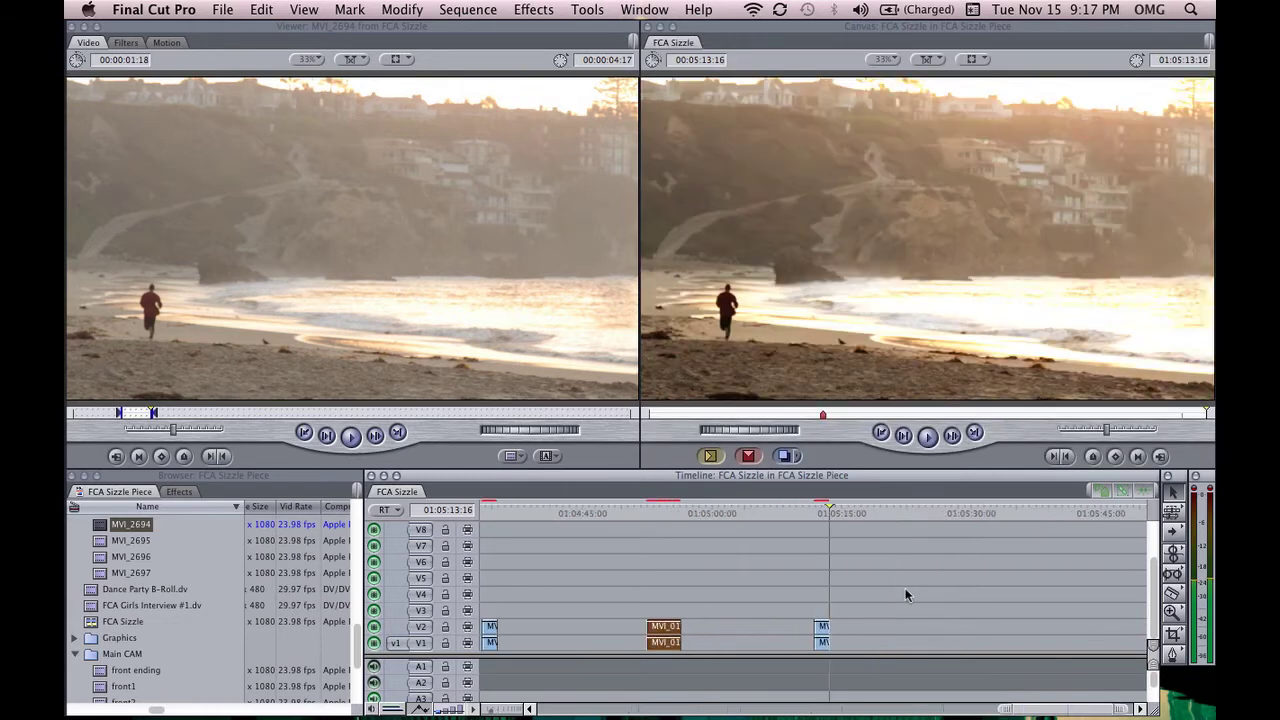
left_click(905, 595)
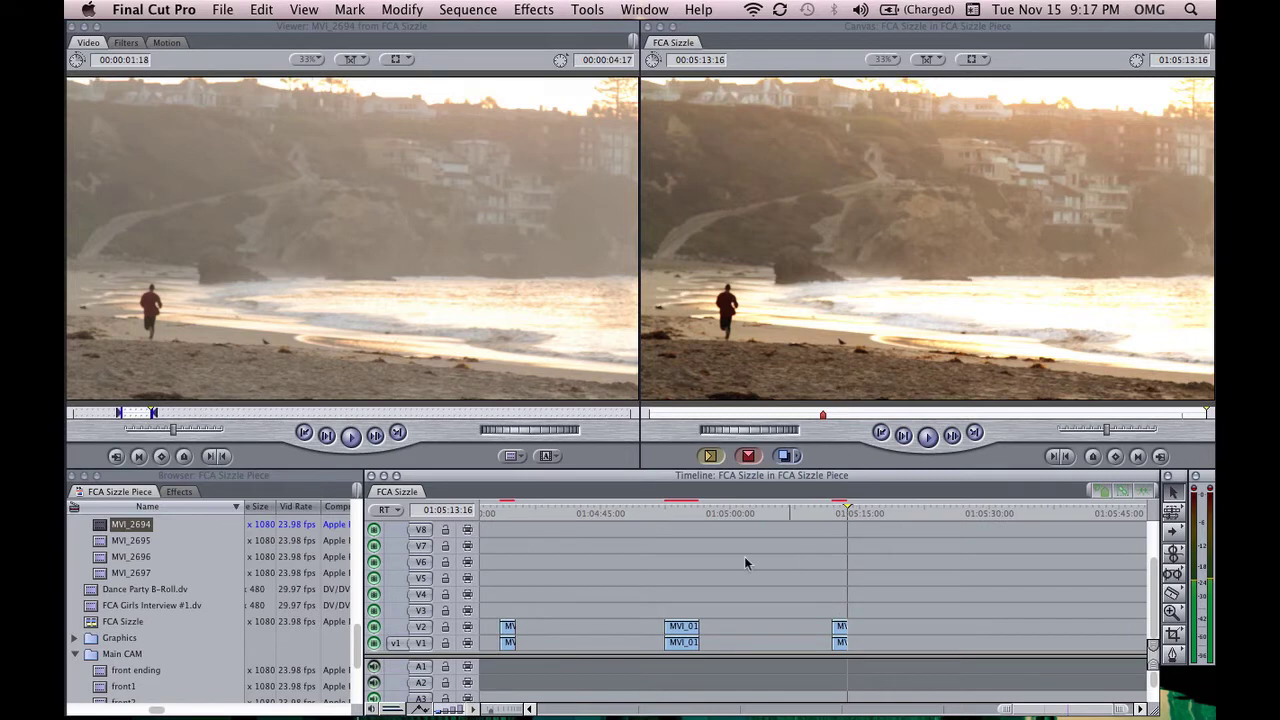
Set the right crop of MVI_2694 on V1 to 69, leaving a narrow panel around the running man.
key("super+minus")
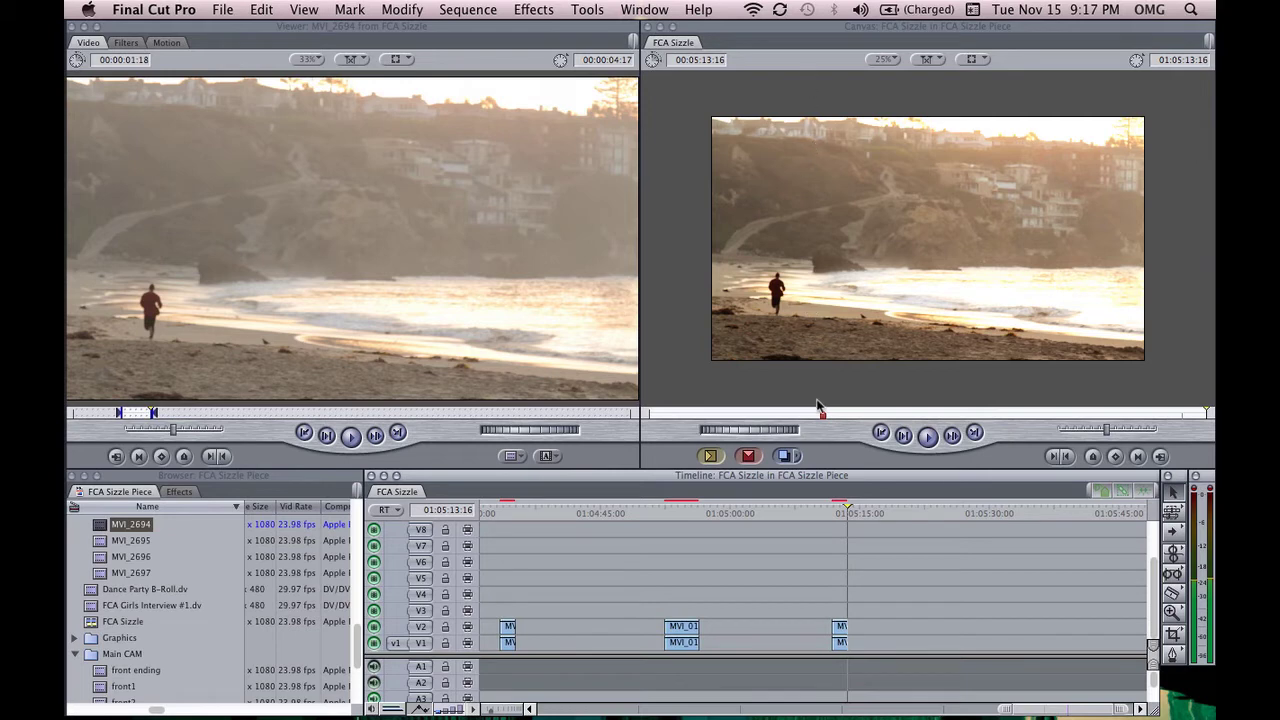
left_click(840, 645)
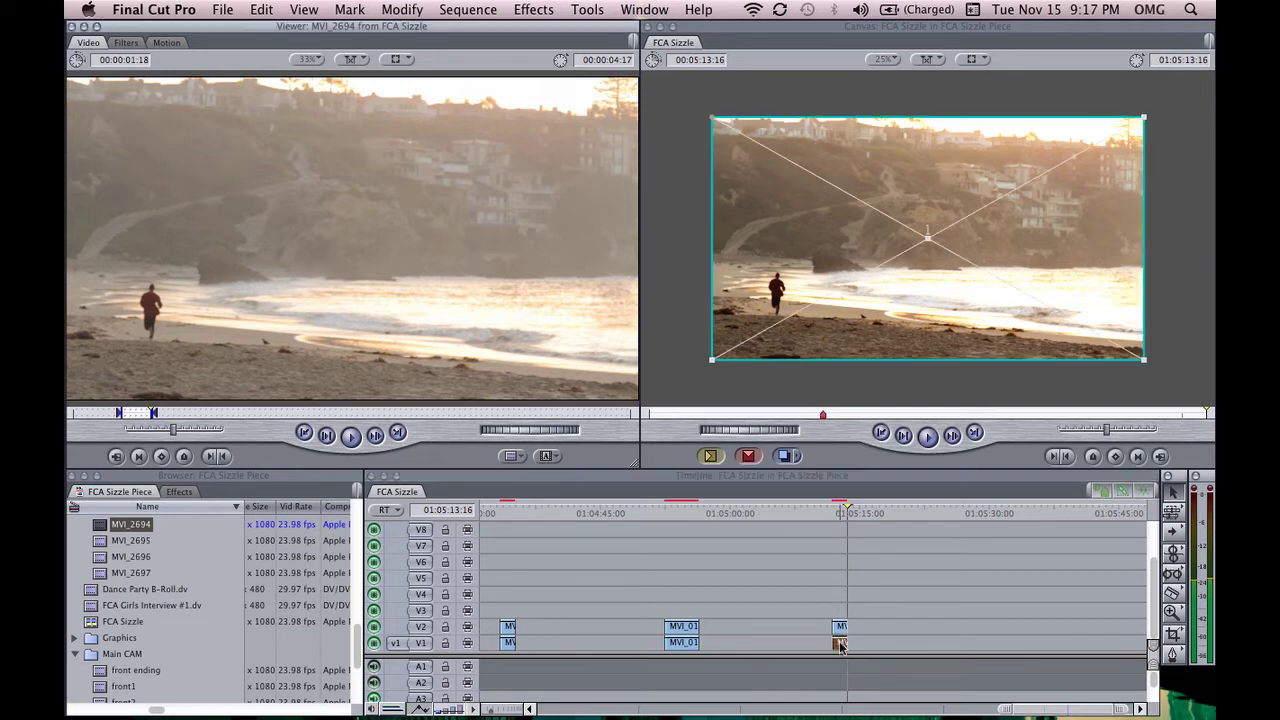
left_click(165, 43)
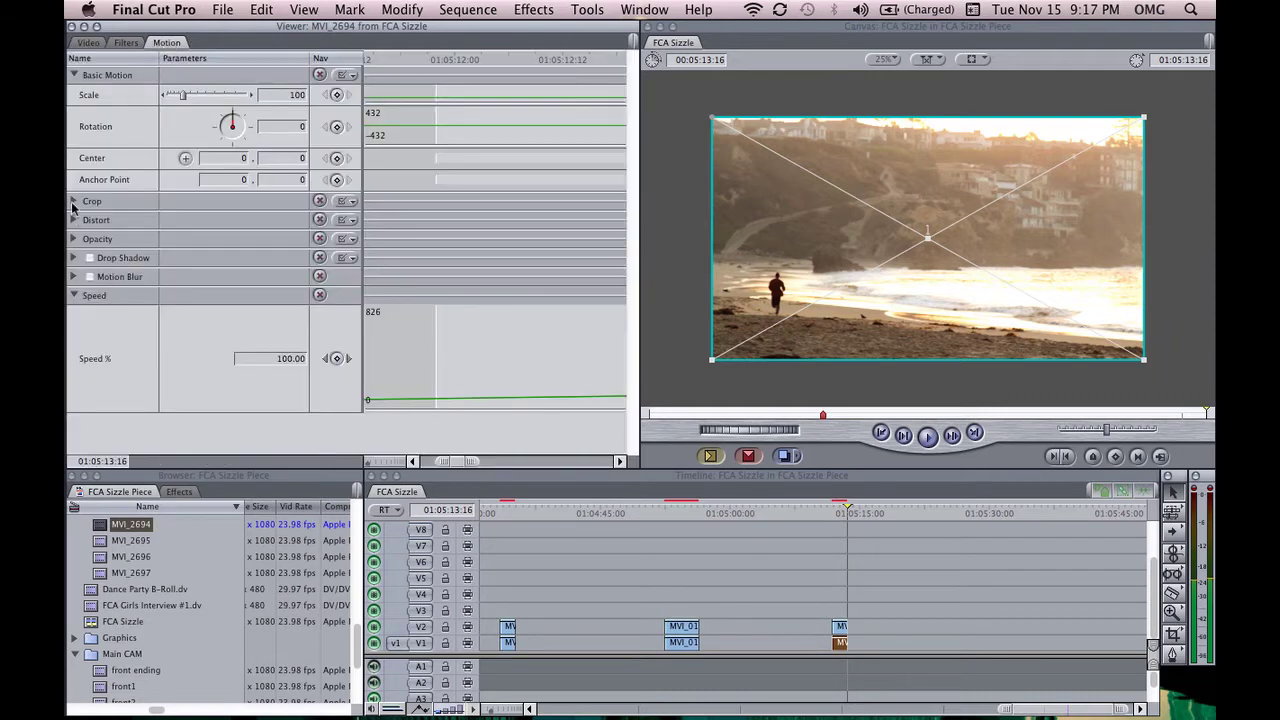
left_click(73, 201)
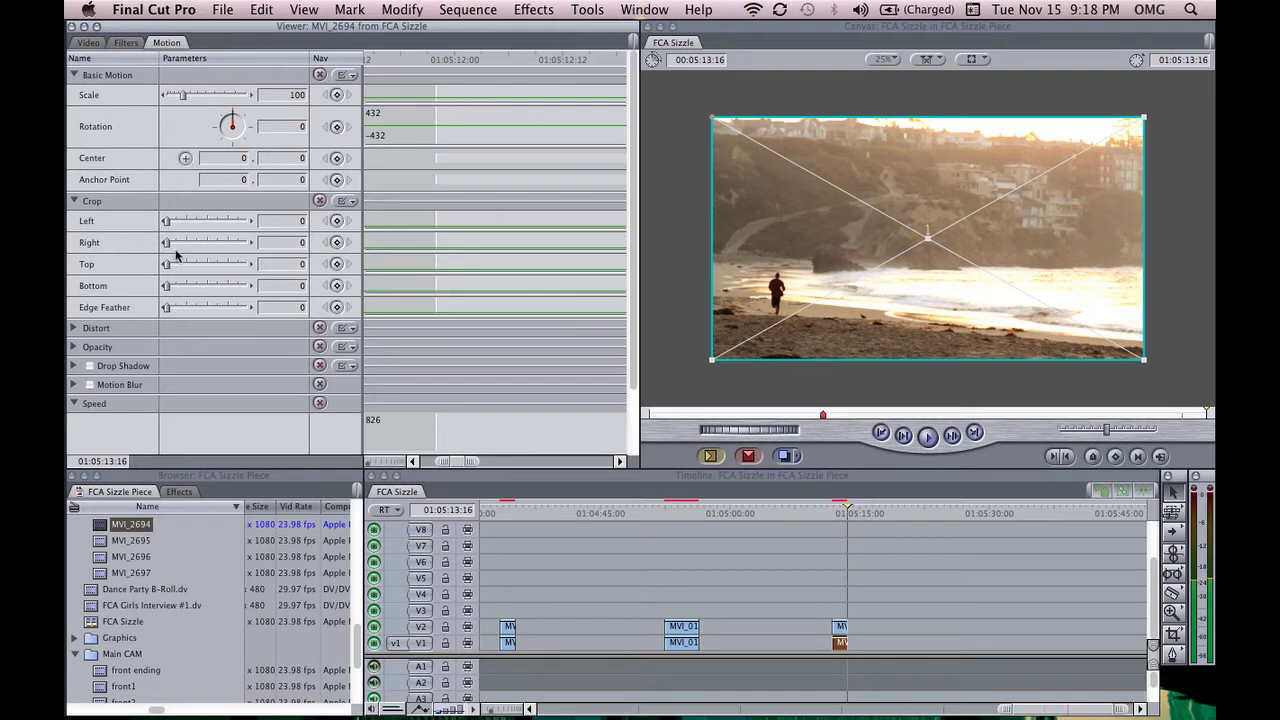
left_click_drag(170, 246, 222, 247)
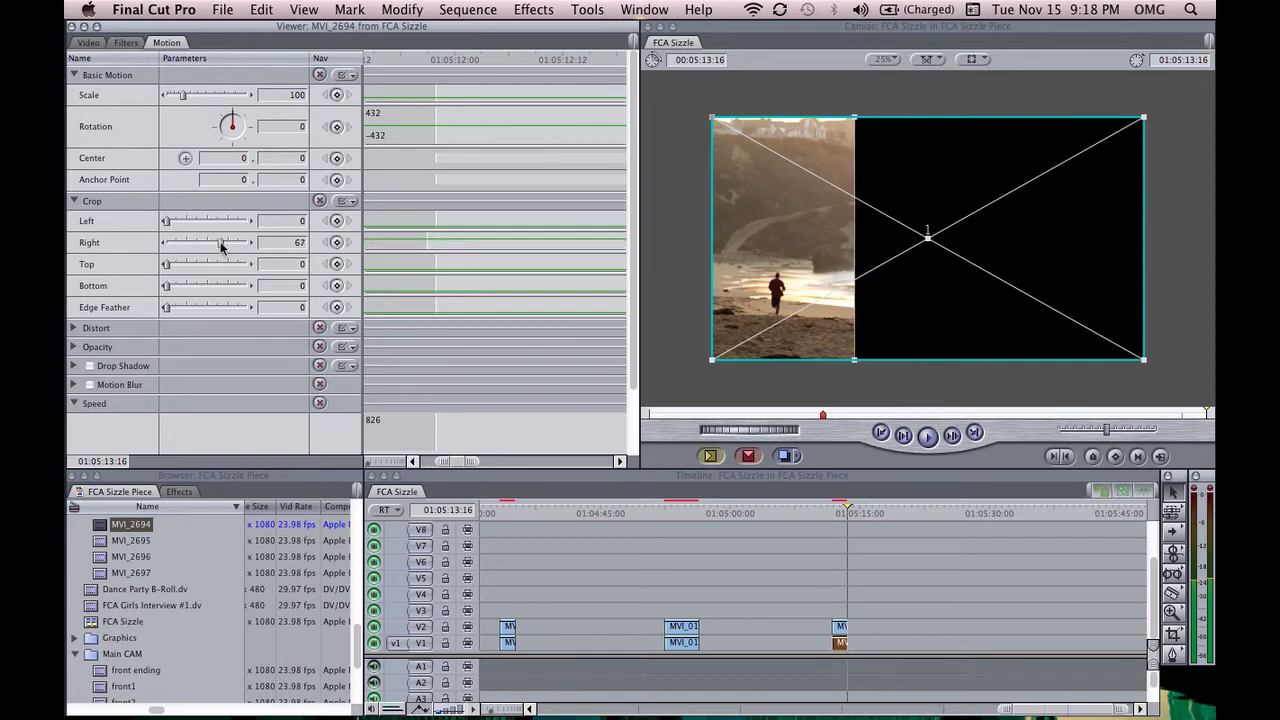
left_click_drag(222, 247, 222, 247)
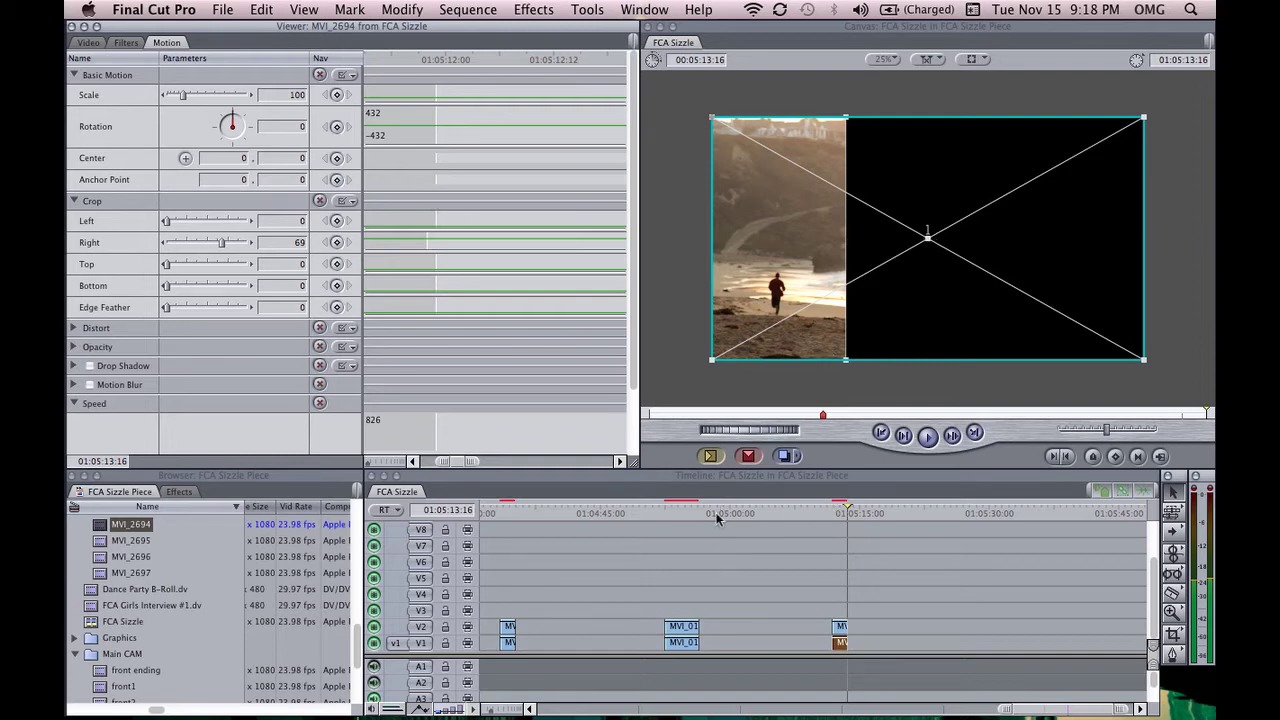
Move both MVI_2694 clips up to V3 and V4, stacked over the start of the MVI_0150 clips.
left_click(791, 571)
left_click_drag(840, 642, 676, 600)
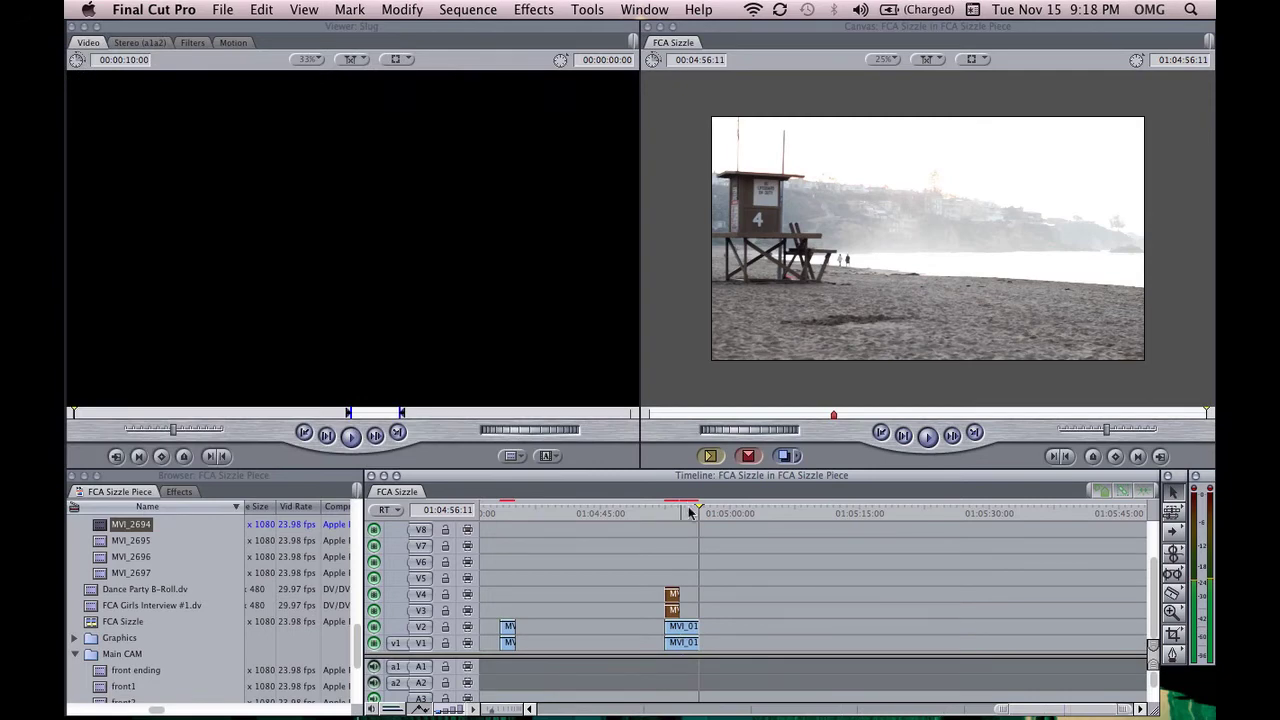
Set the right crop of MVI_0150 on V1 to 63, keeping the lifeguard tower in frame.
left_click(690, 512)
double_click(682, 642)
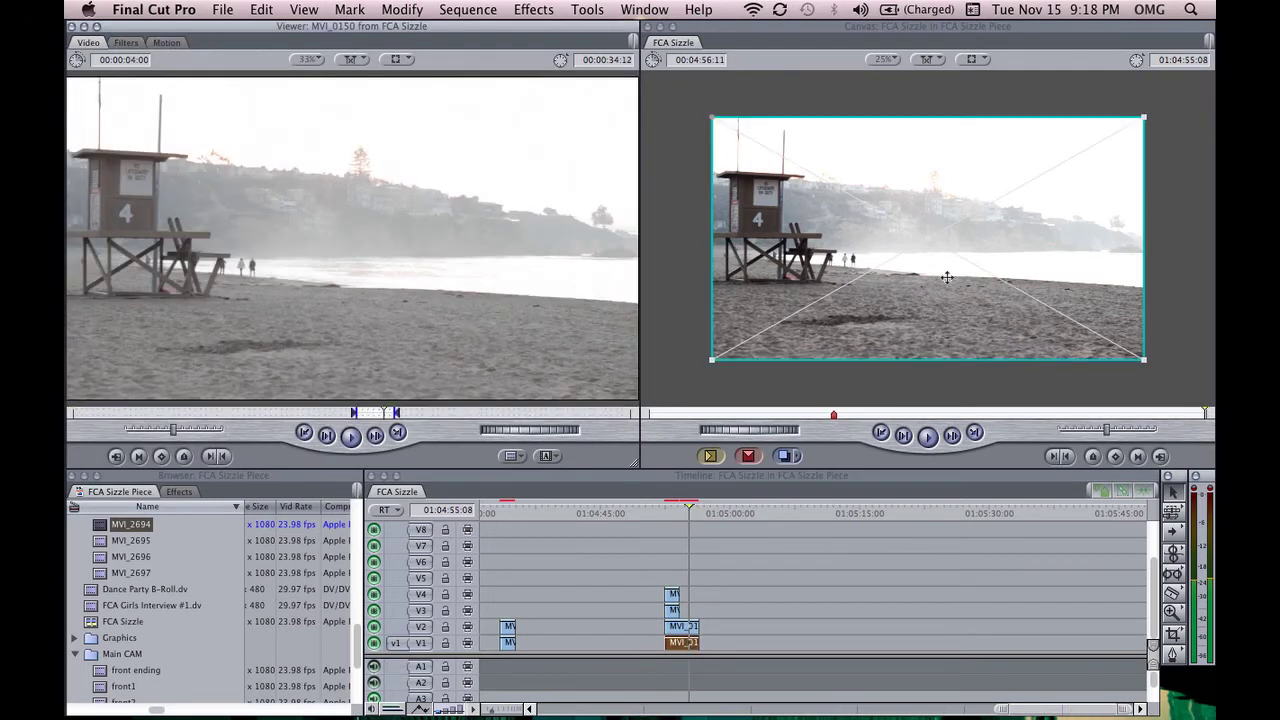
left_click(166, 43)
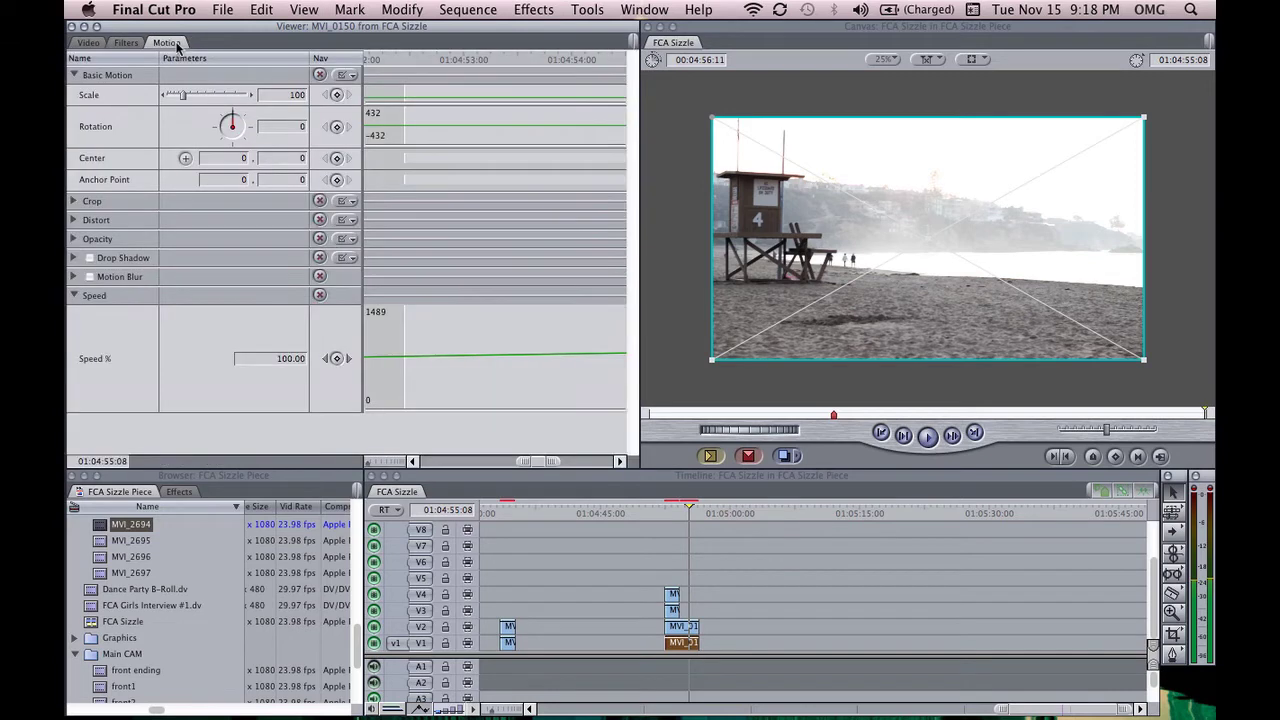
left_click(73, 201)
left_click(167, 244)
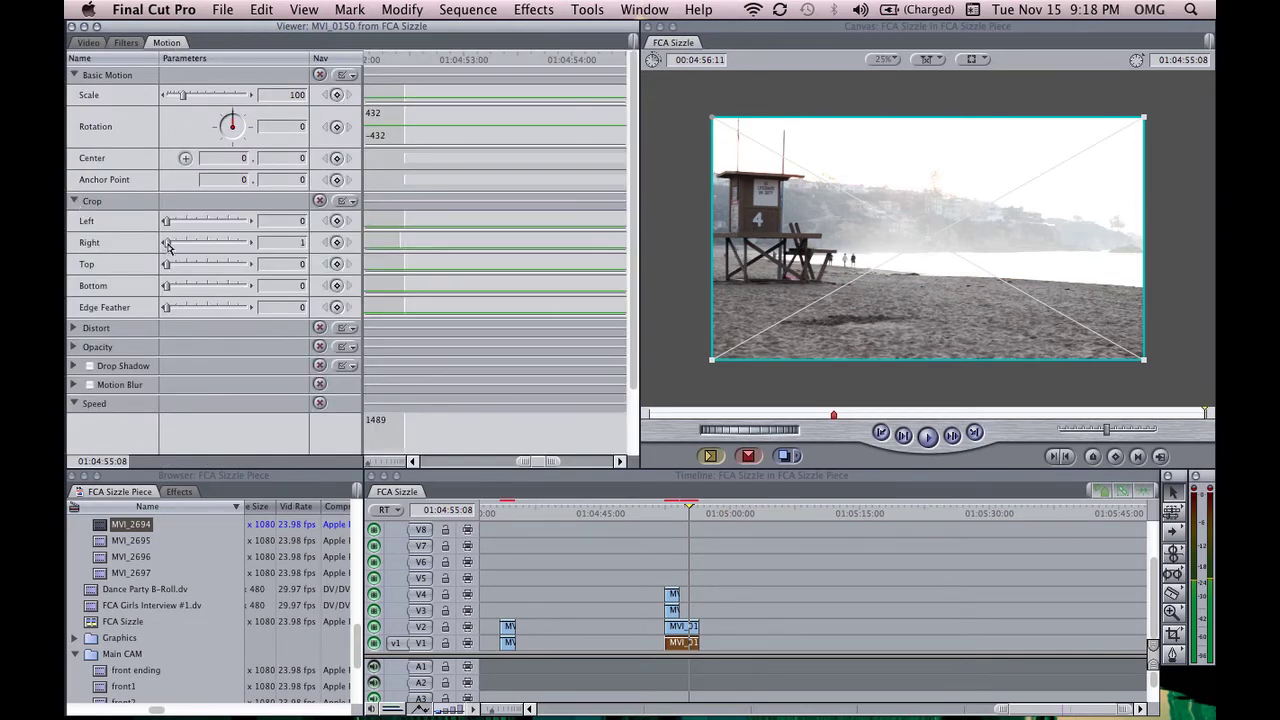
left_click_drag(167, 247, 217, 247)
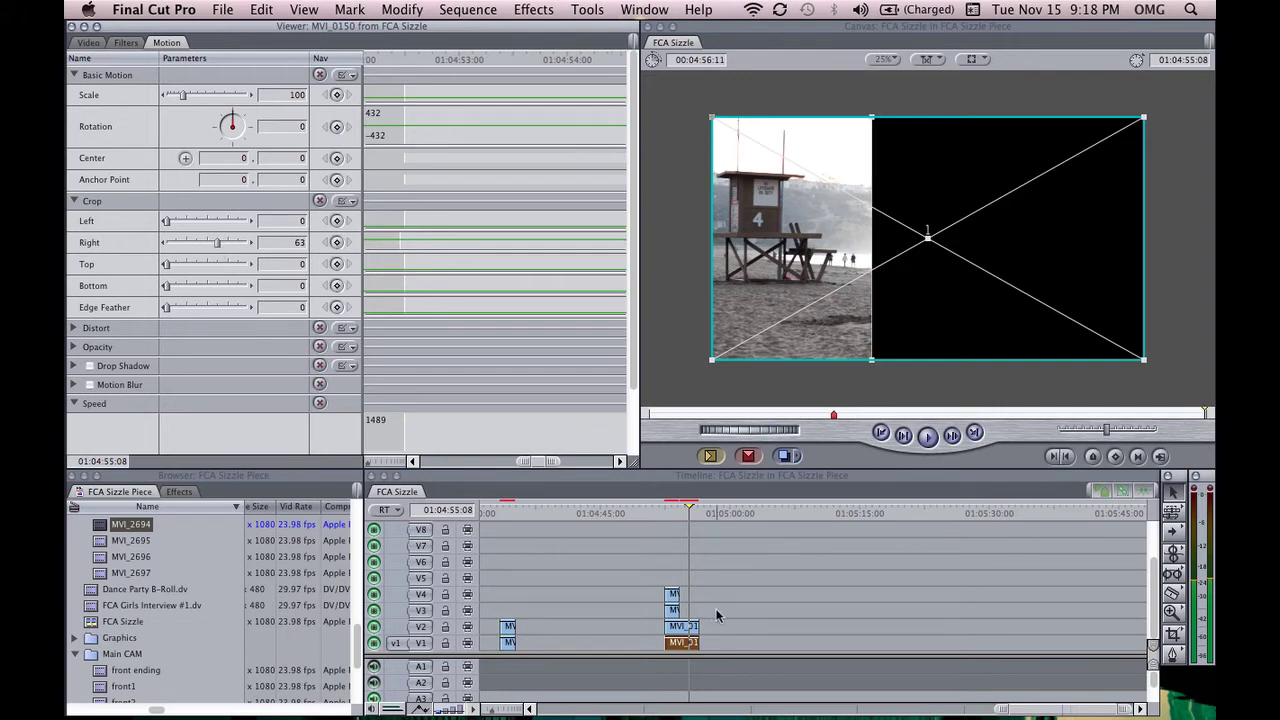
mouse_move(716, 616)
left_mouse_down()
mouse_move(695, 642)
mouse_move(712, 611)
left_mouse_up()
left_click(712, 611)
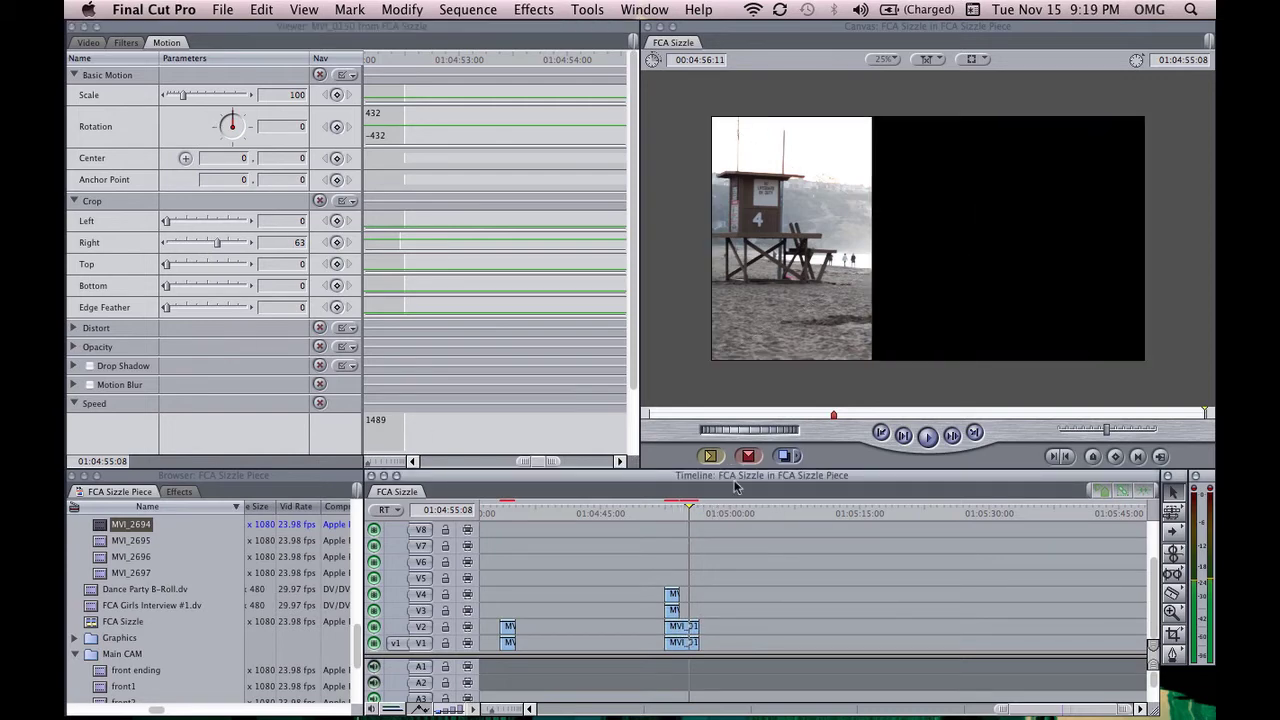
Set the right crop of MVI_0150 on V2 to 63 to match its V1 copy.
left_click(684, 627)
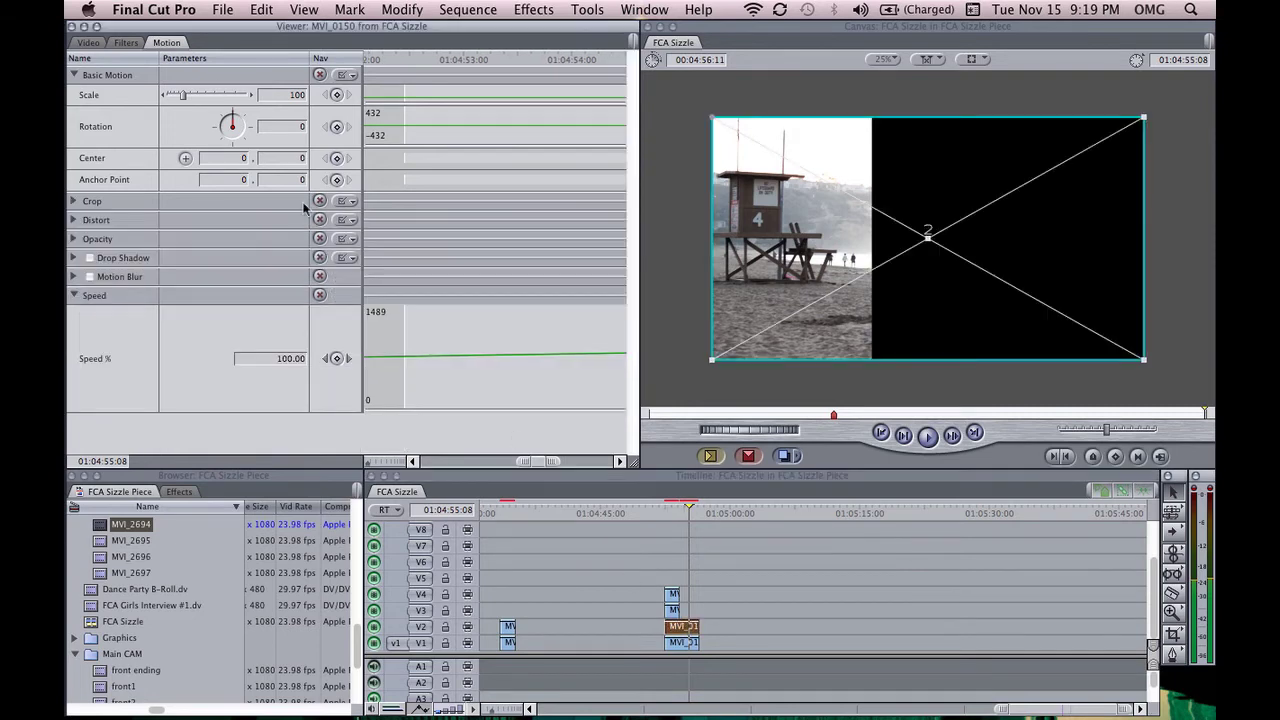
left_click(74, 201)
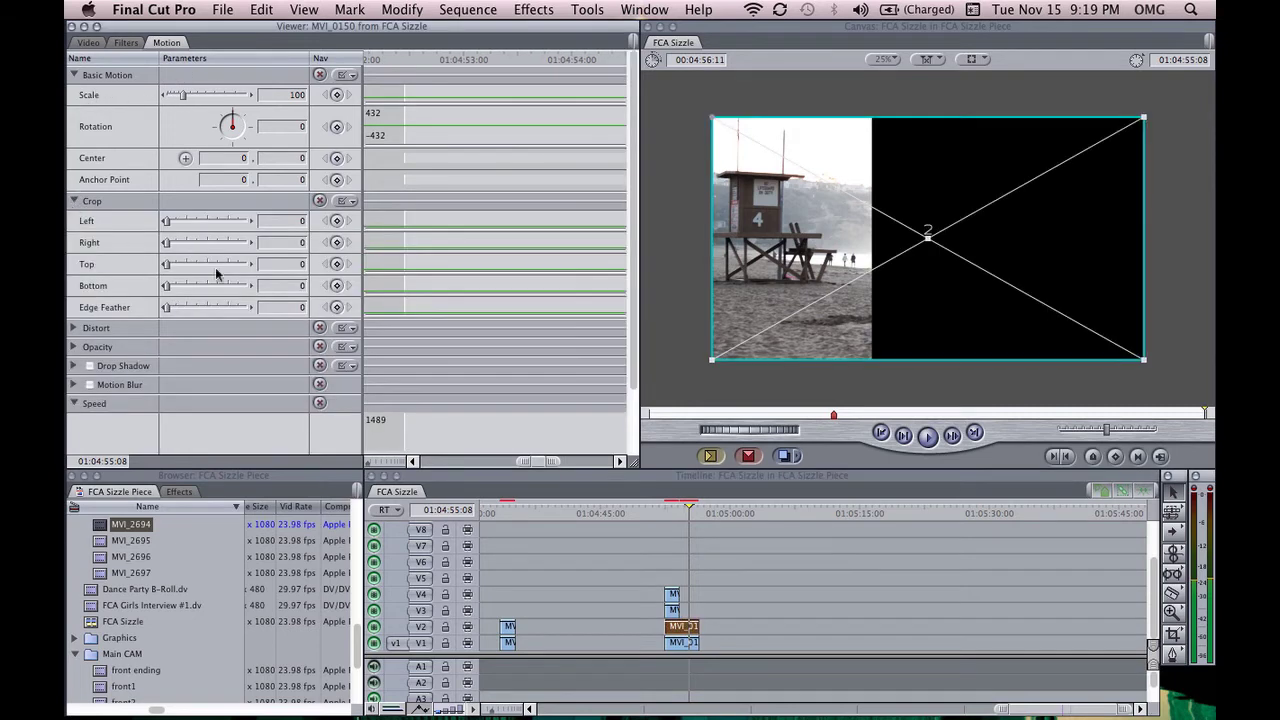
left_click(295, 248)
type("63")
key("Return")
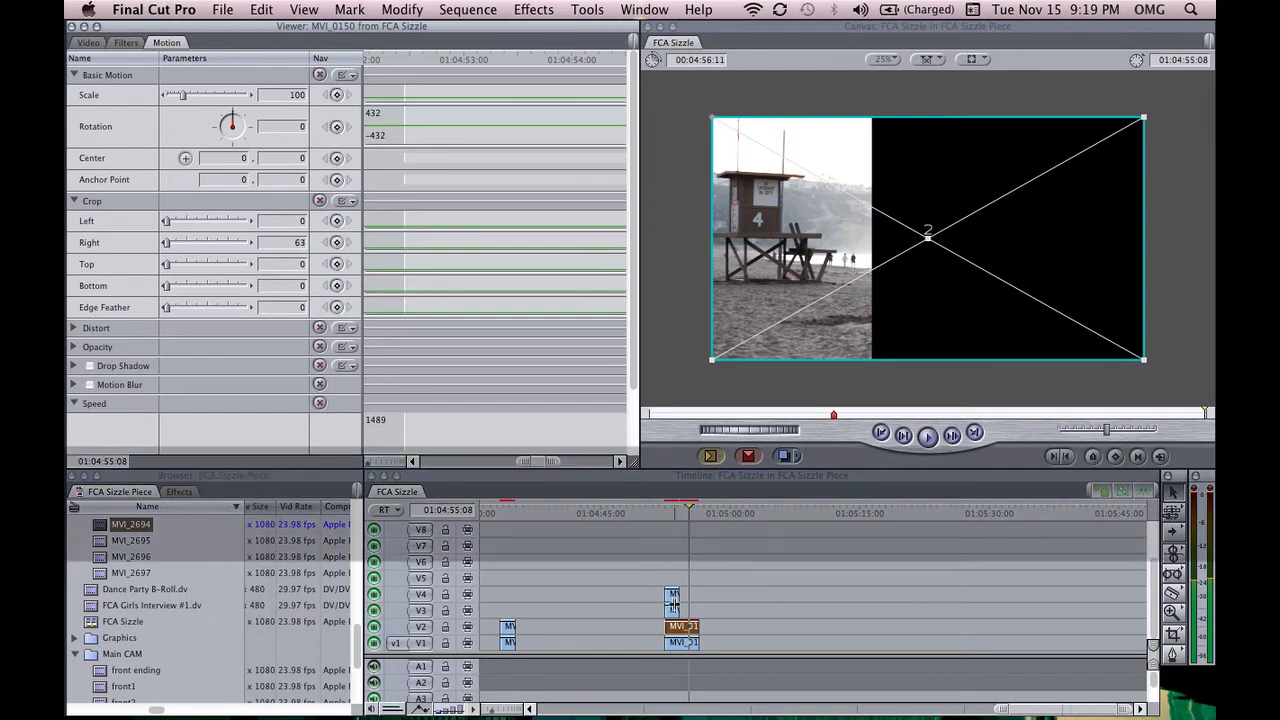
Check the crop of MVI_2694 on V3 and set the right crop of its V4 copy to 69.
double_click(674, 612)
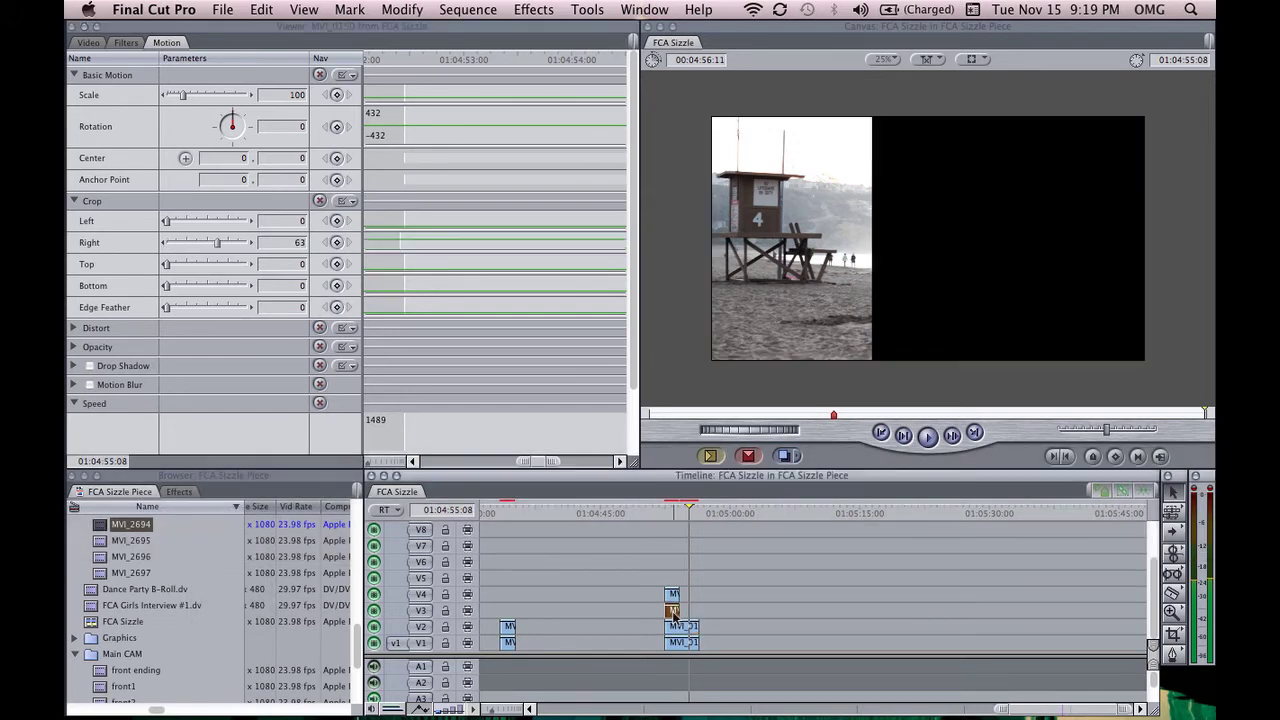
left_click(73, 202)
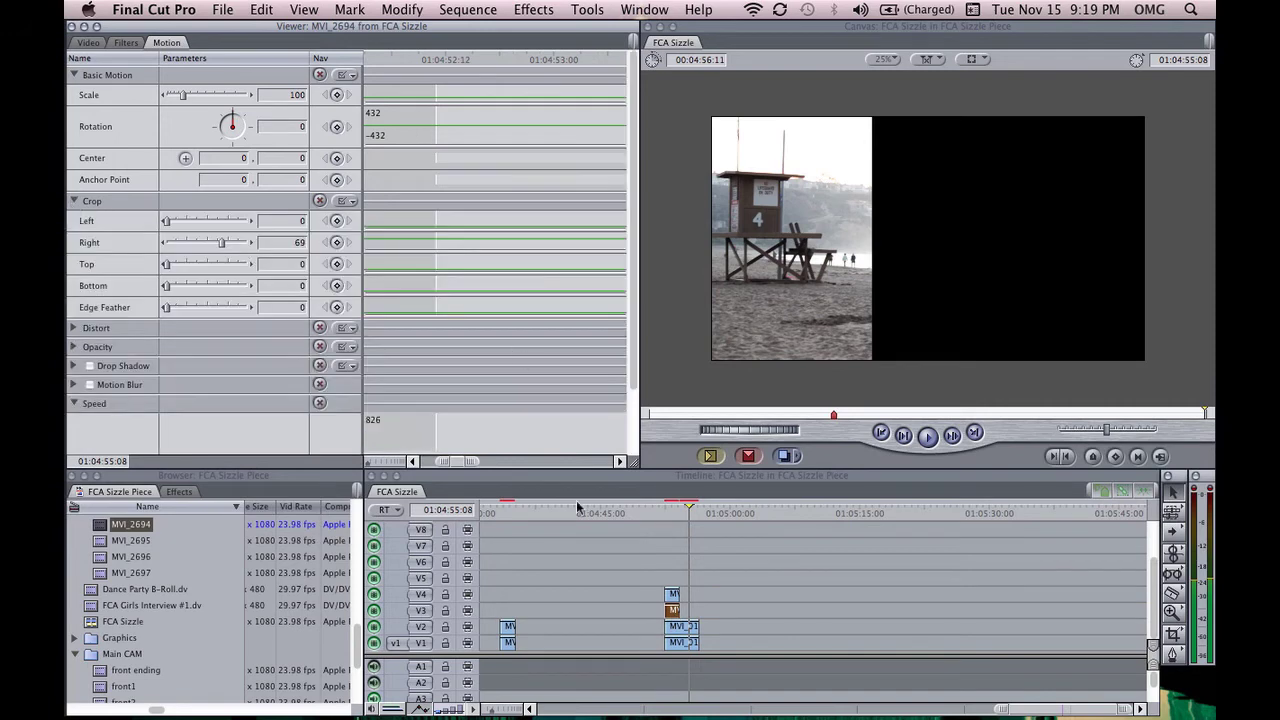
double_click(673, 596)
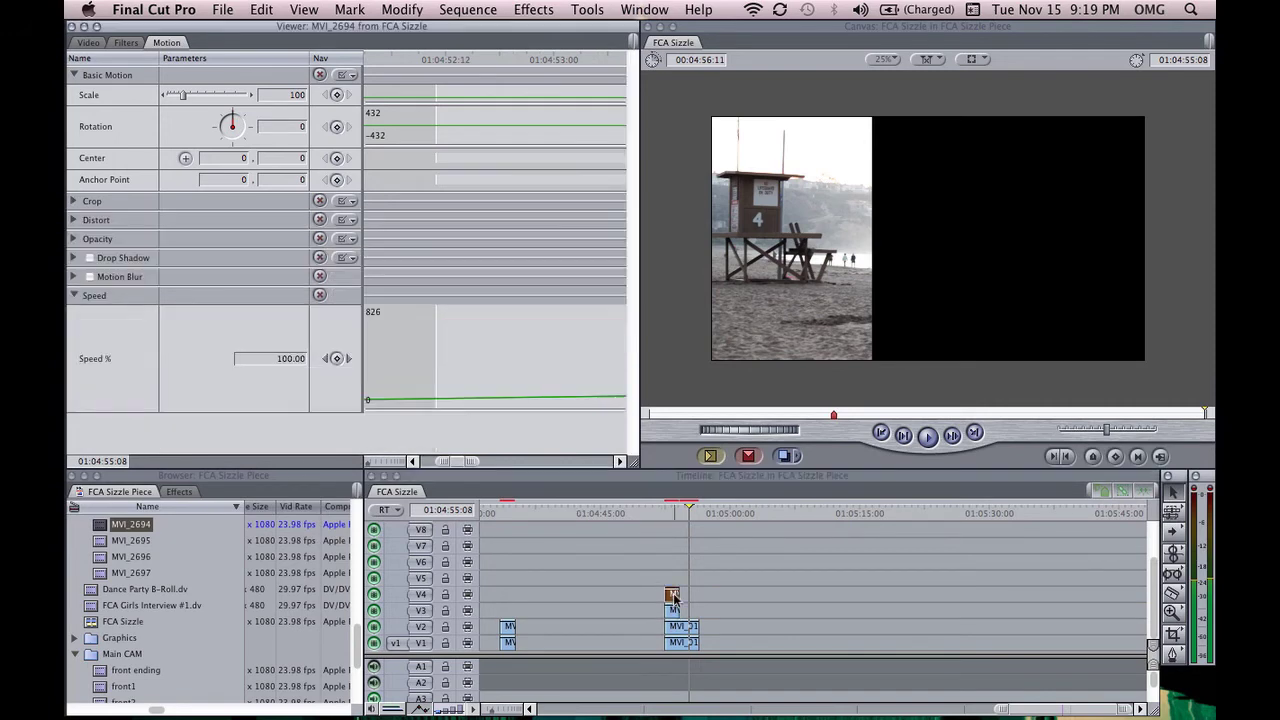
left_click(74, 201)
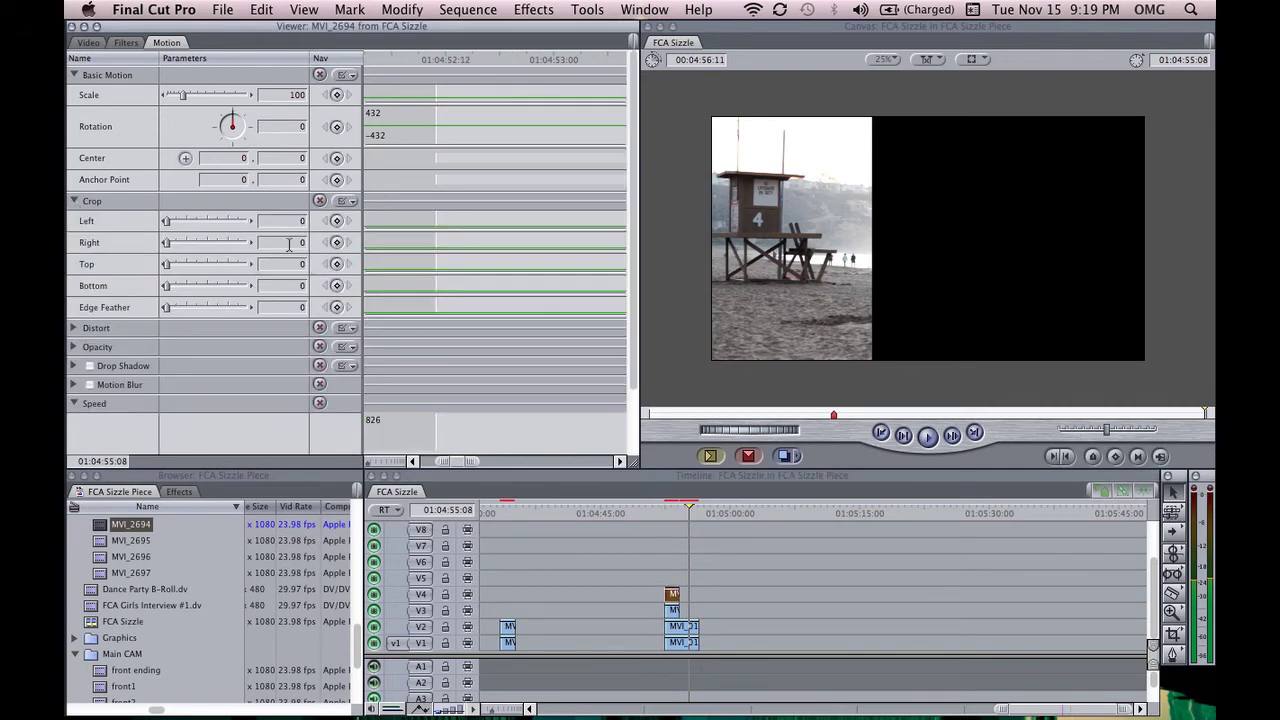
type("69")
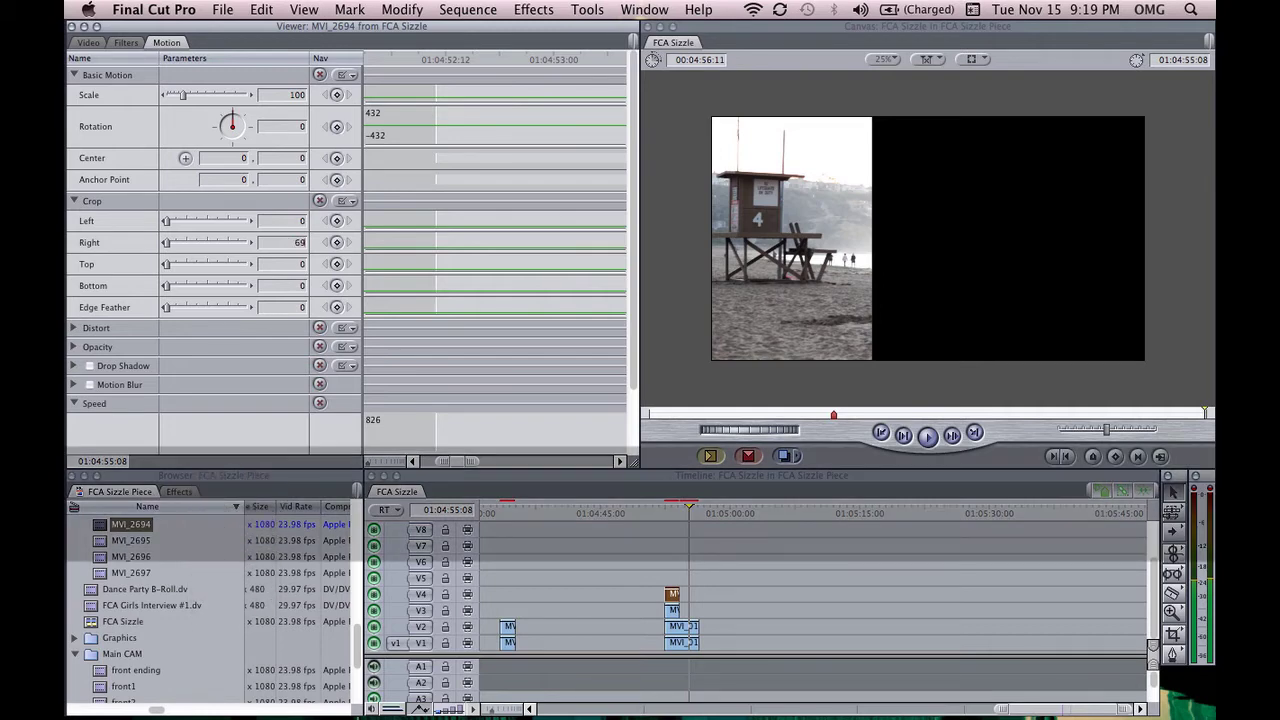
left_click(731, 582)
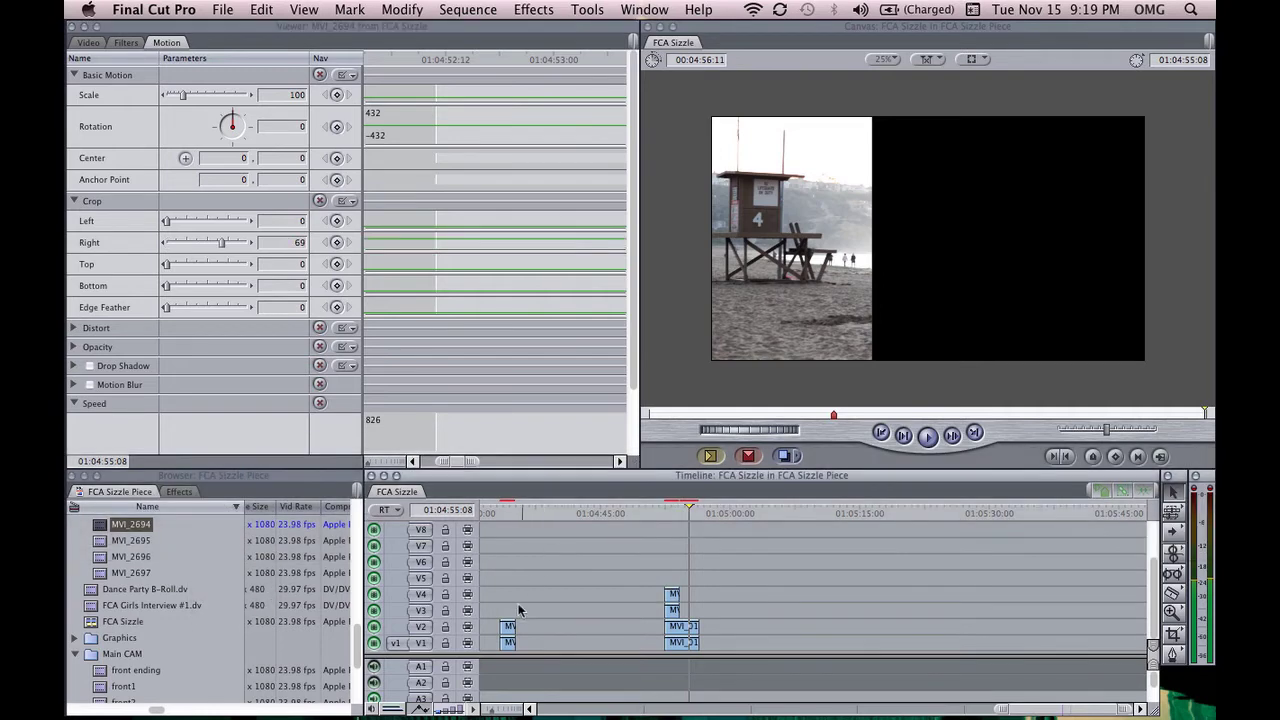
Move both MVI_2692 clips up to V3 and V4, placing them after the end of the MVI_0150 clips.
left_click(508, 627)
left_click_drag(510, 628, 745, 596)
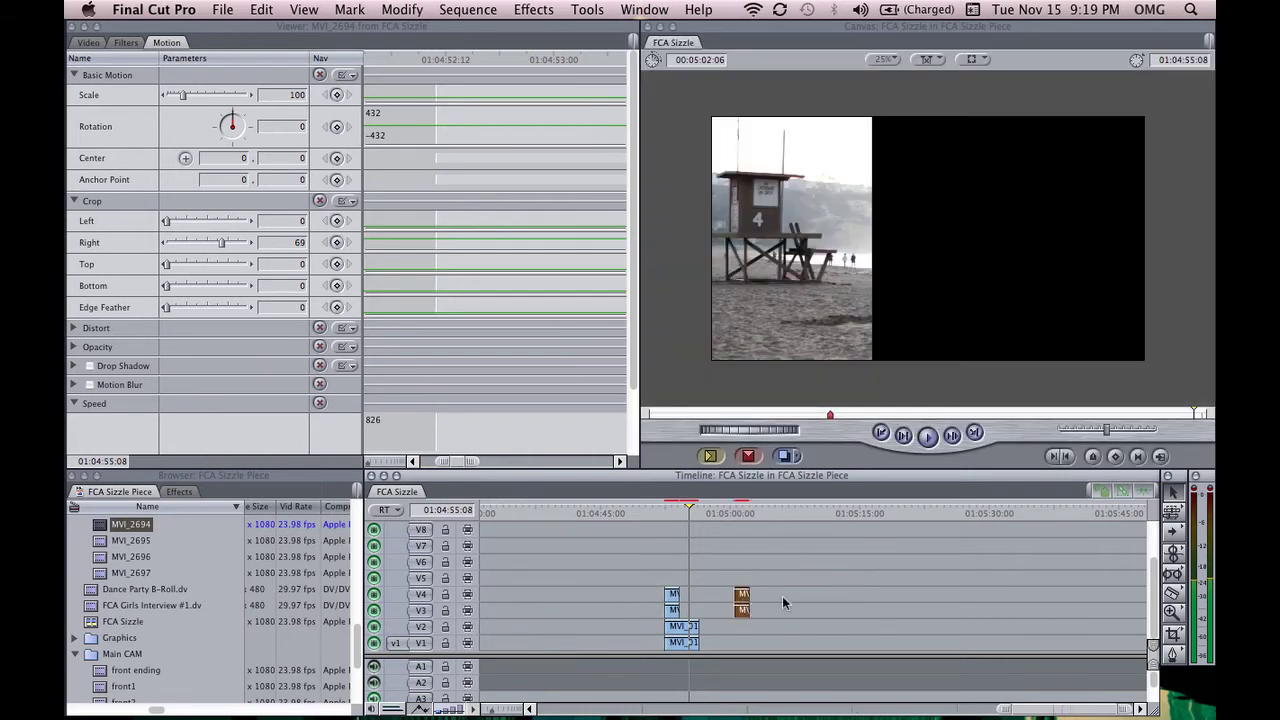
key("super+equal")
key("super+equal")
key("super+equal")
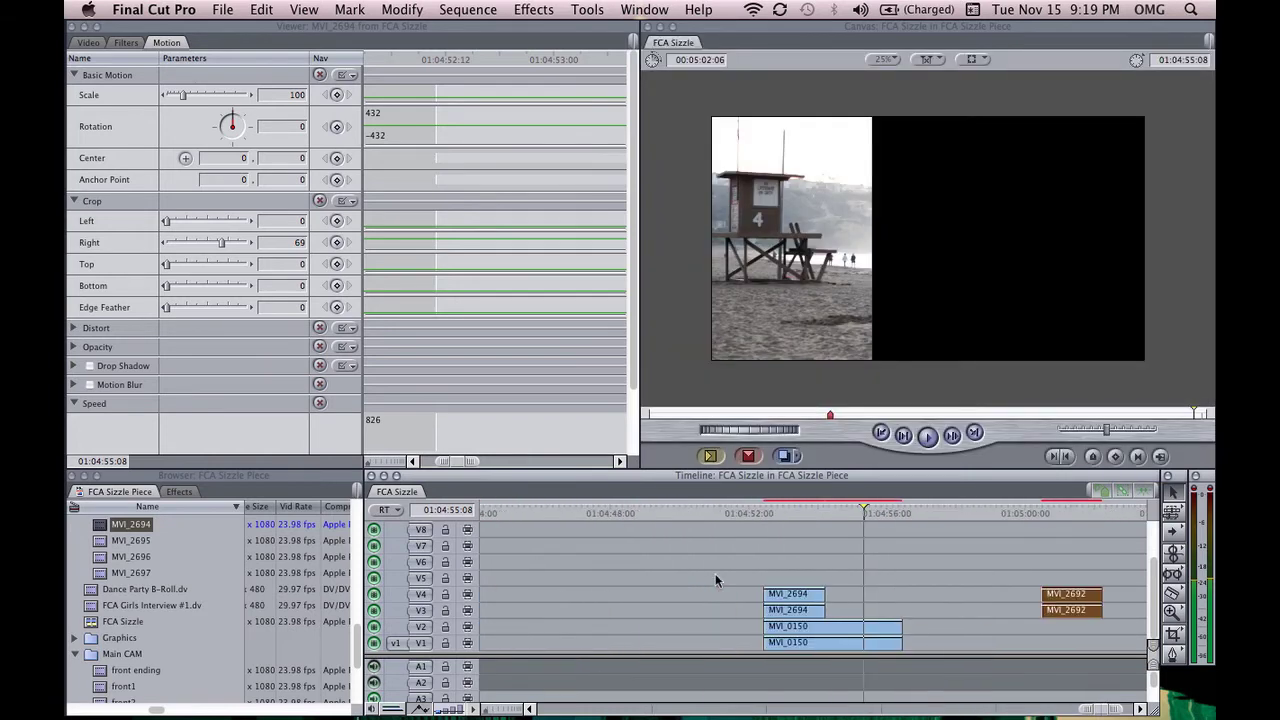
Extend the ends of both MVI_2694 clips on V3 and V4 to 01:04:55:08.
left_click(694, 583)
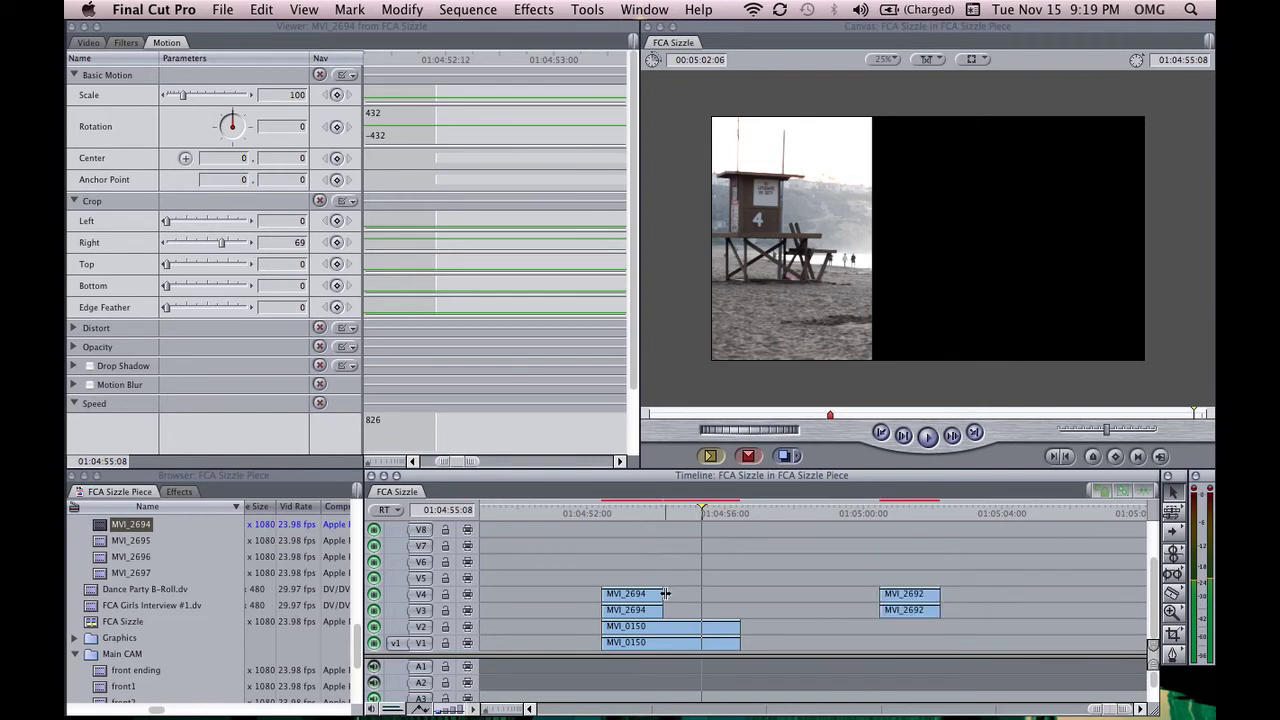
left_click_drag(662, 594, 701, 609)
Step through the frames after the MVI_2694 clips up to 01:04:55:21, and return to 01:04:54:15 to check the overlapping panels.
key("Right")
key("Right")
key("Right")
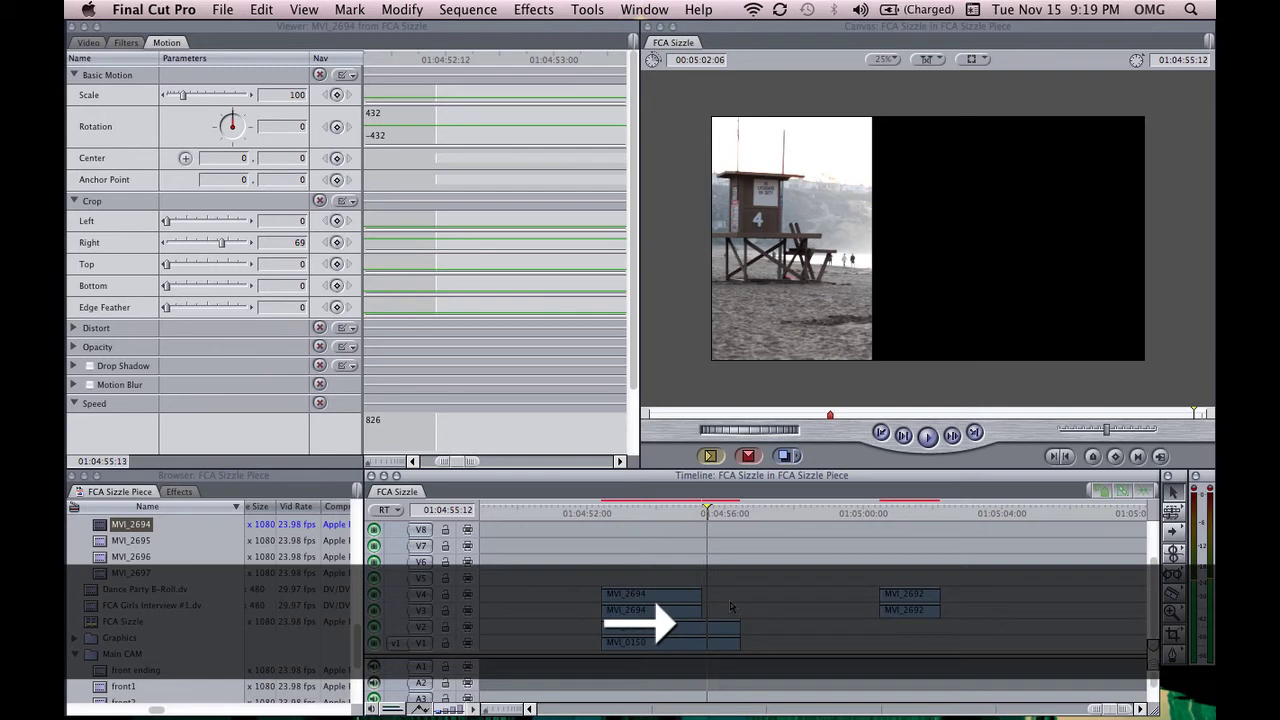
key("Right")
key("Right")
key("Right")
key("Right")
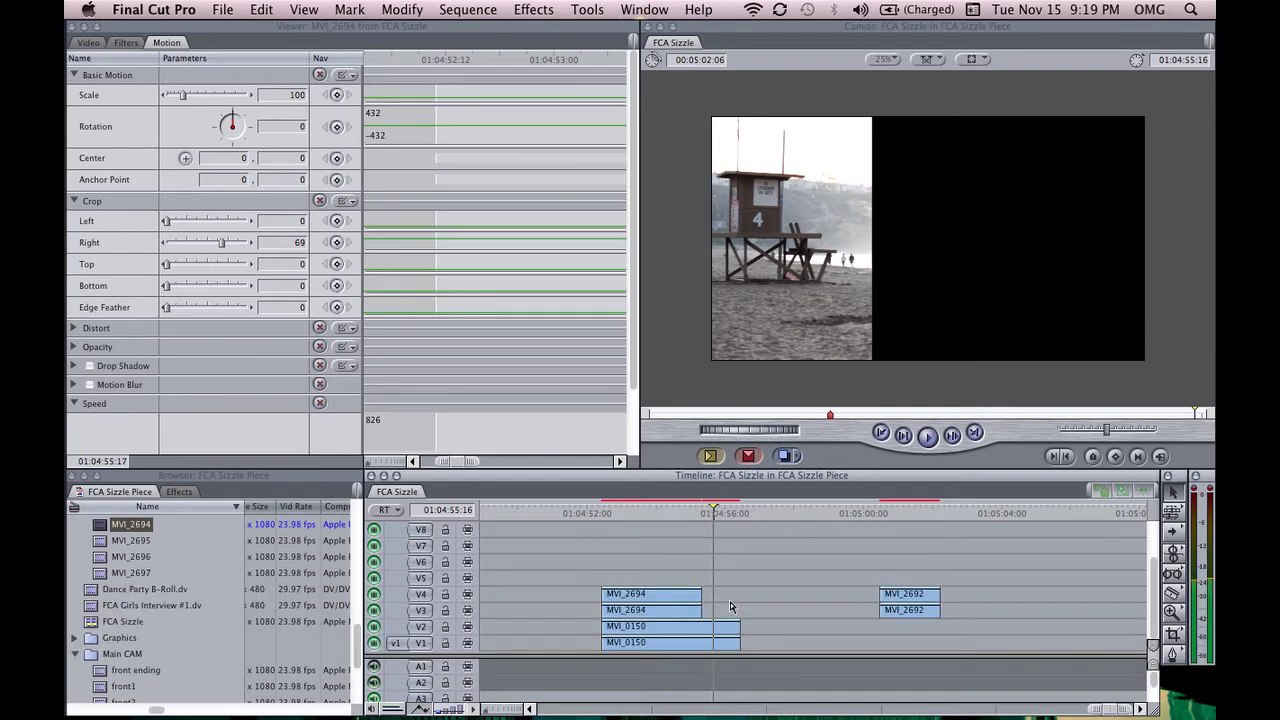
key("Right")
key("Right")
key("Right")
key("Right")
key("Right")
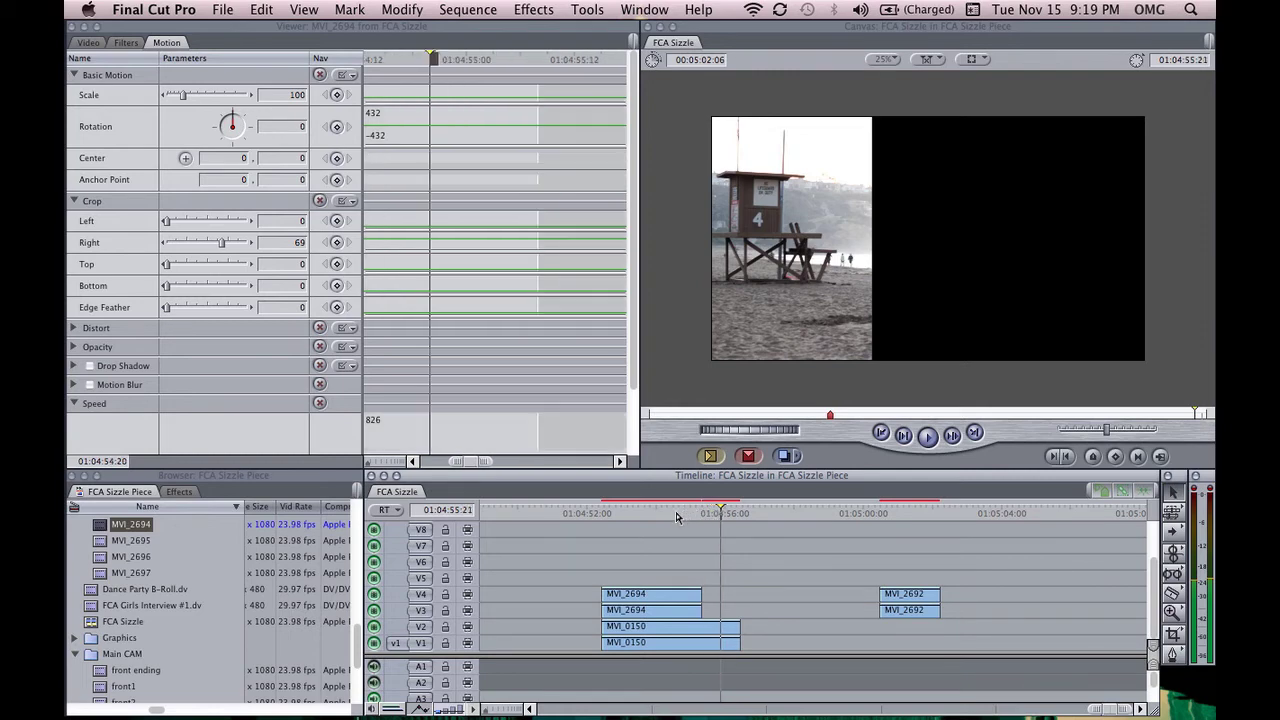
key("shift+Left")
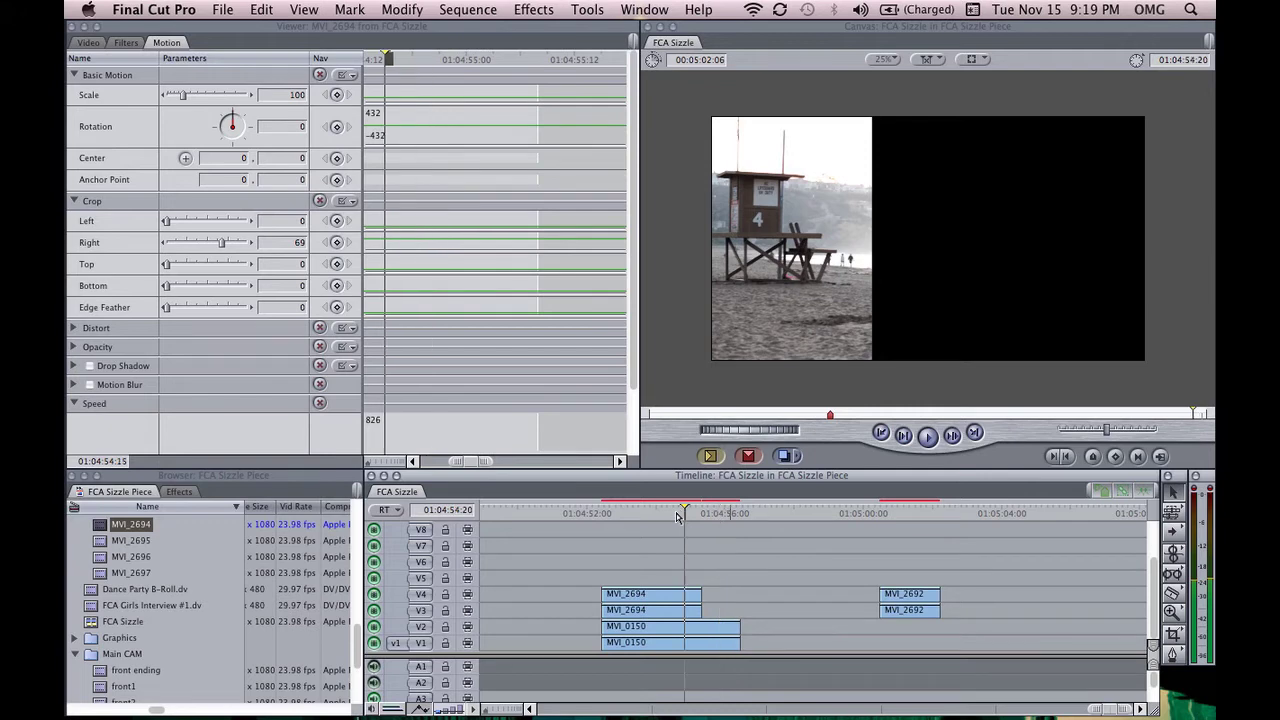
left_click(677, 513)
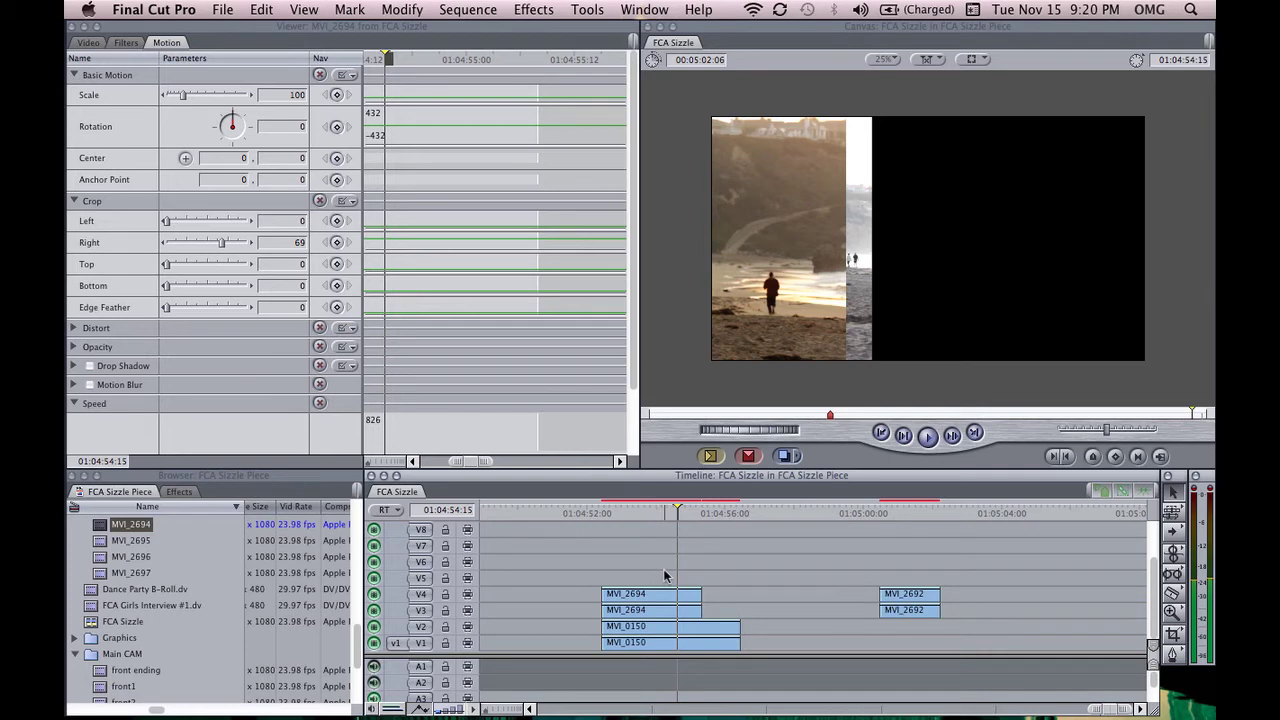
Move both MVI_2694 clips later so they end together with the MVI_0150 clips, and view the frame at 01:04:55:20.
left_click_drag(665, 578, 715, 612)
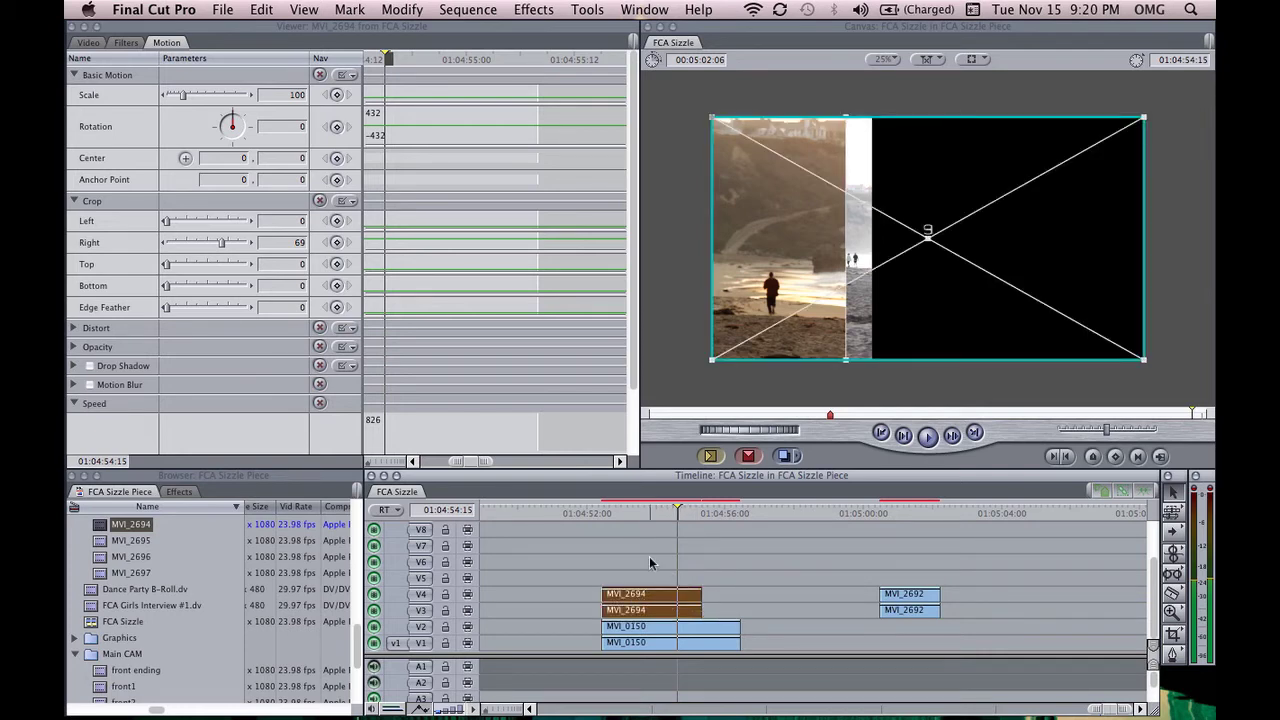
left_click(650, 557)
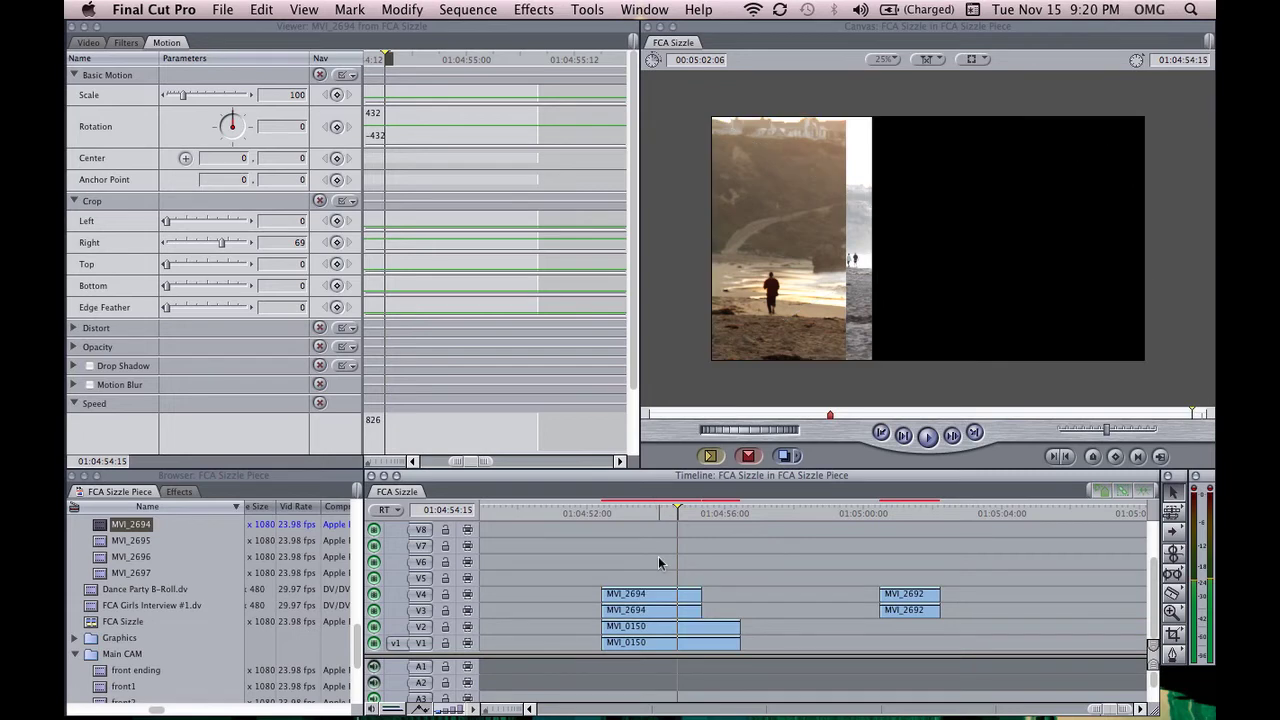
left_click_drag(658, 556, 698, 598)
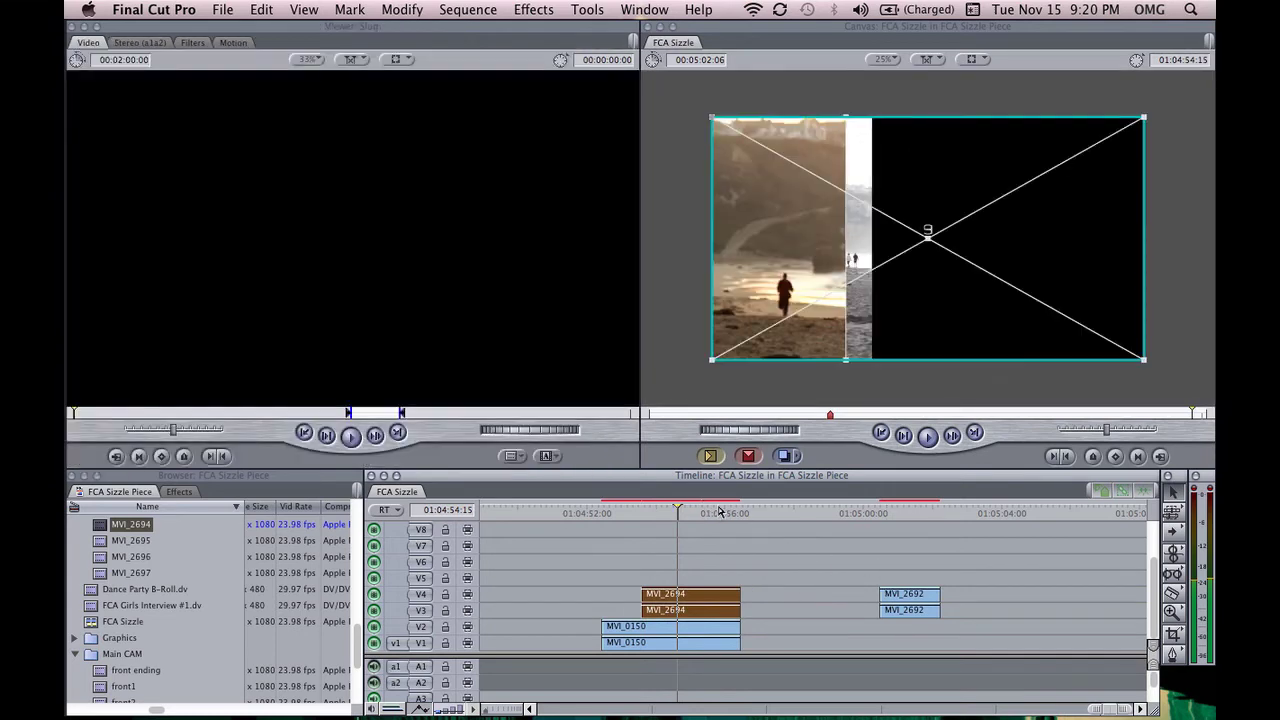
left_click(719, 511)
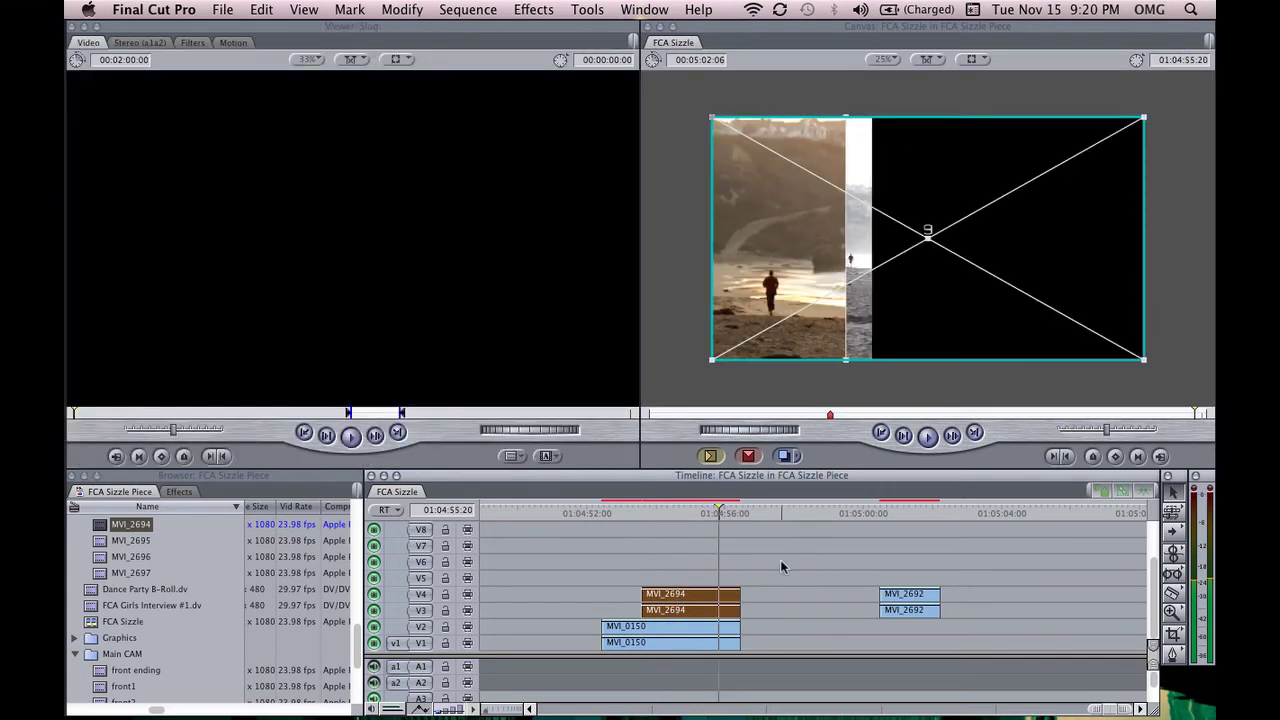
left_click(781, 560)
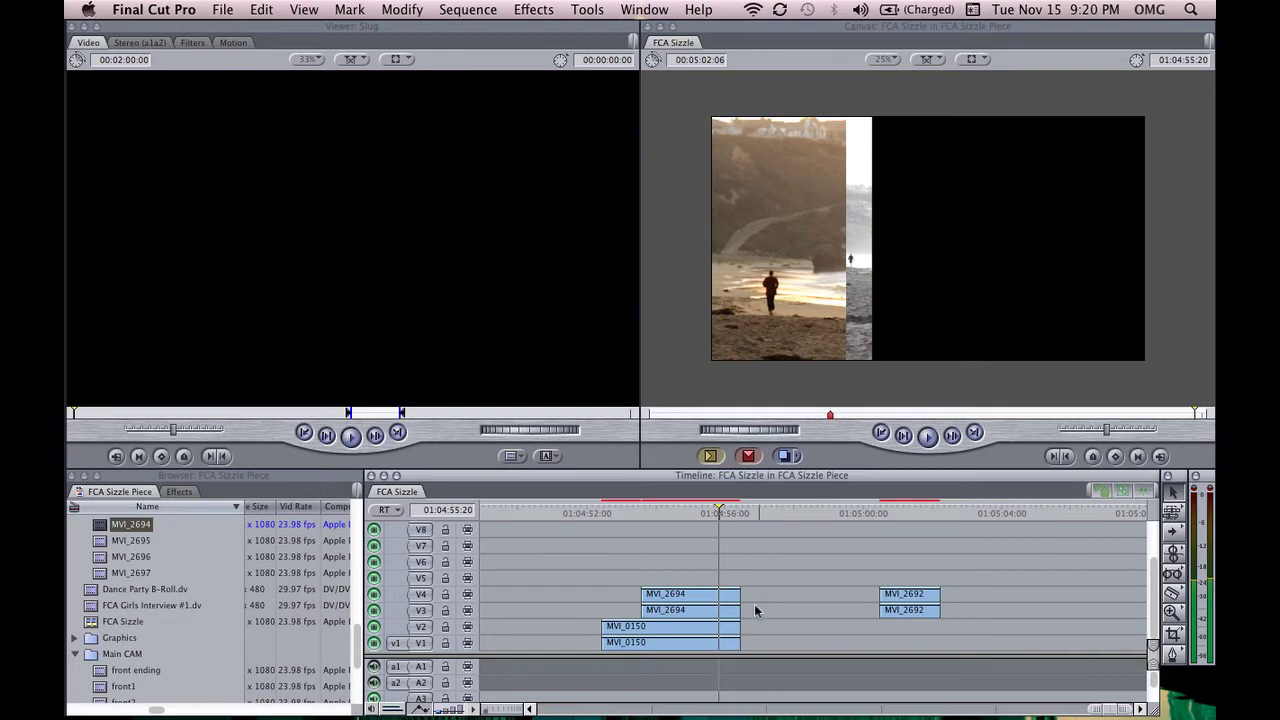
Reposition both MVI_0150 clips horizontally in the Canvas so the lifeguard tower fills the right third of the frame.
left_click(732, 628)
left_click(733, 642, "super")
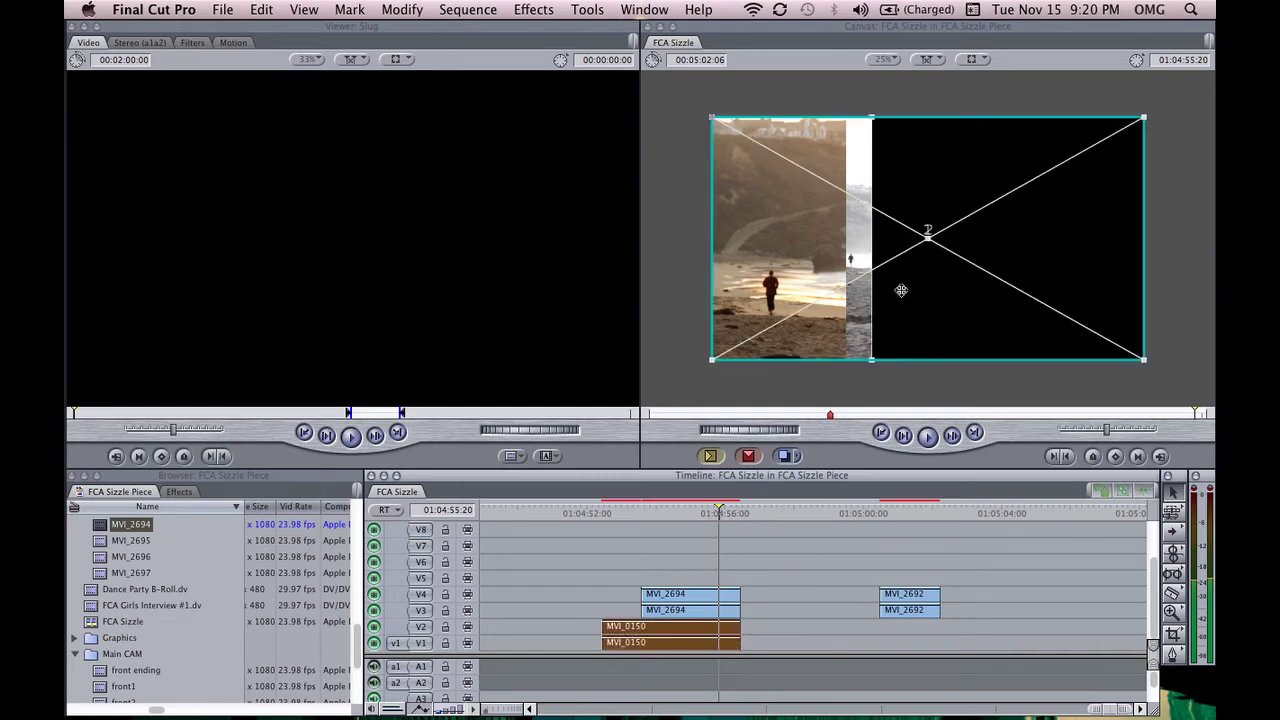
left_click_drag(988, 294, 1088, 294)
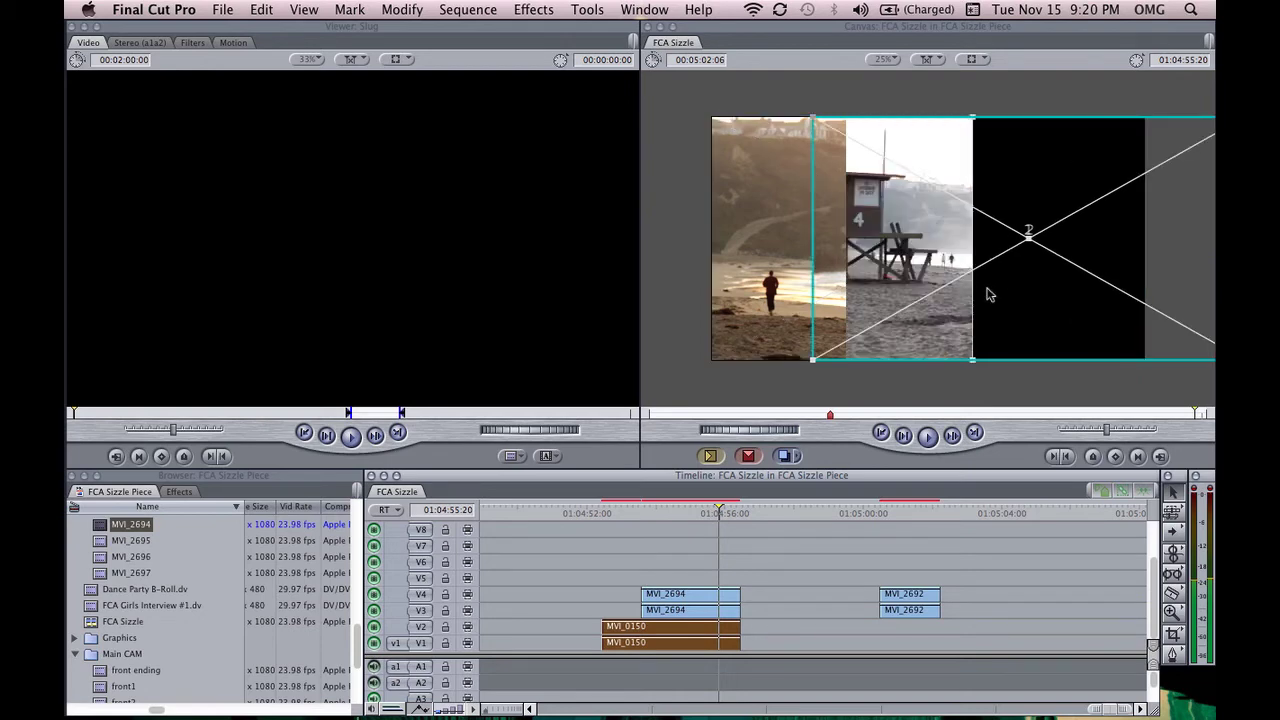
left_click_drag(988, 294, 1166, 303)
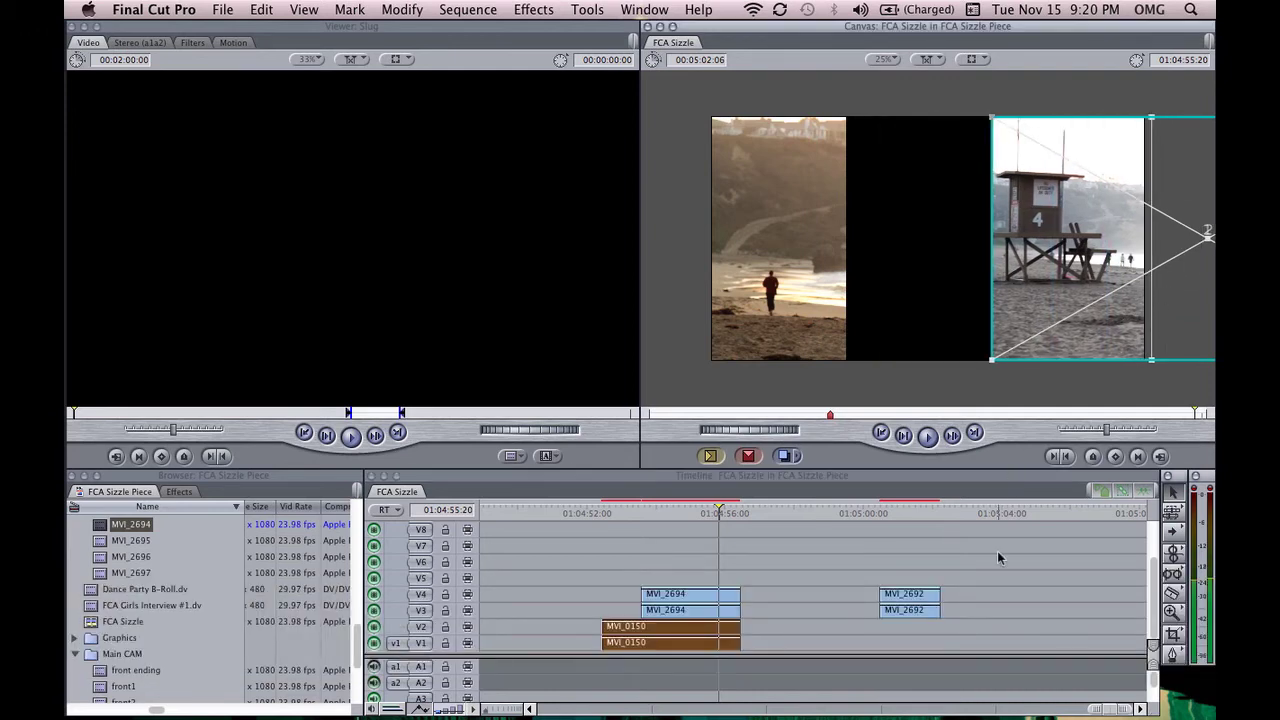
left_click(997, 558)
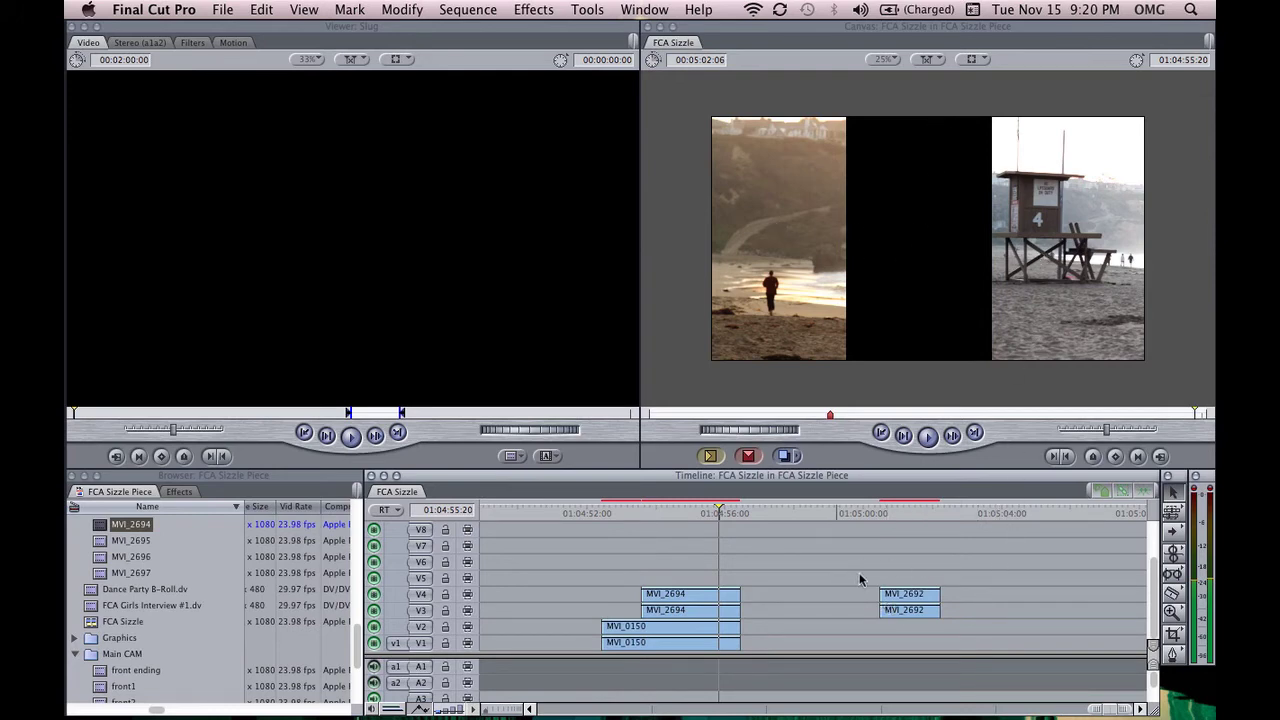
Crop MVI_2692 on V3 to a central panel with left crop 27 and right crop 35.
double_click(905, 613)
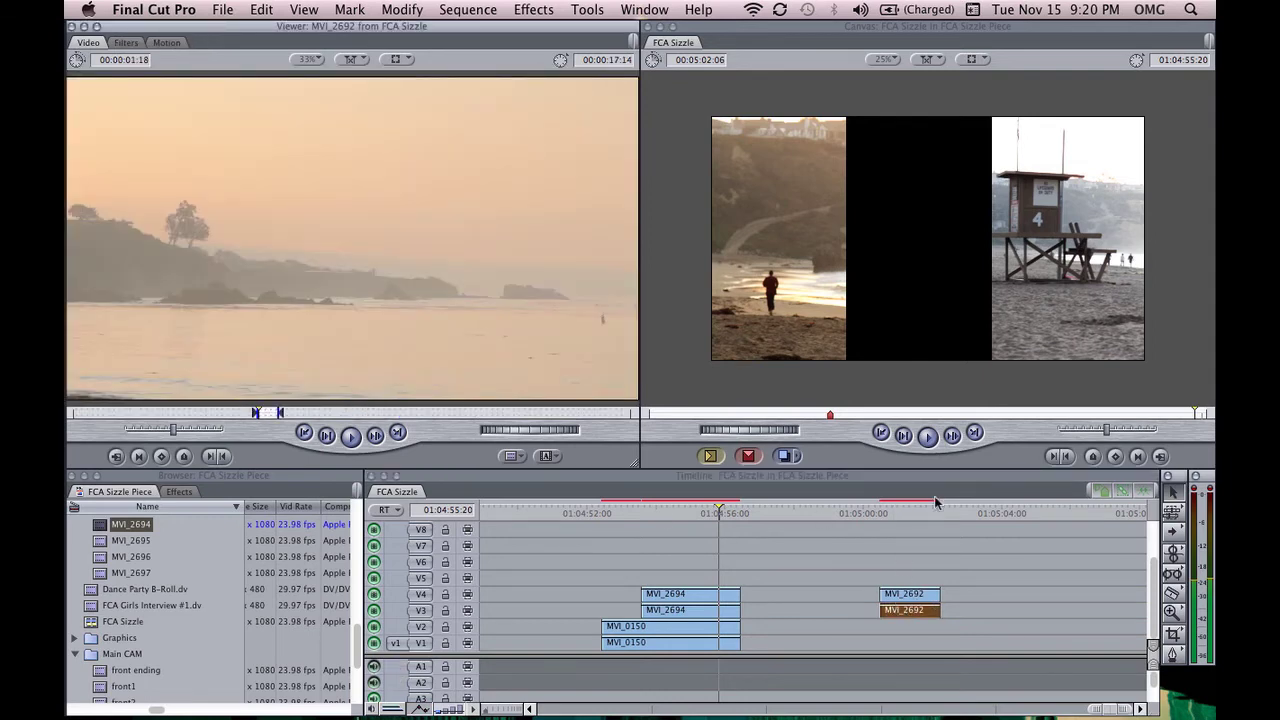
left_click(166, 43)
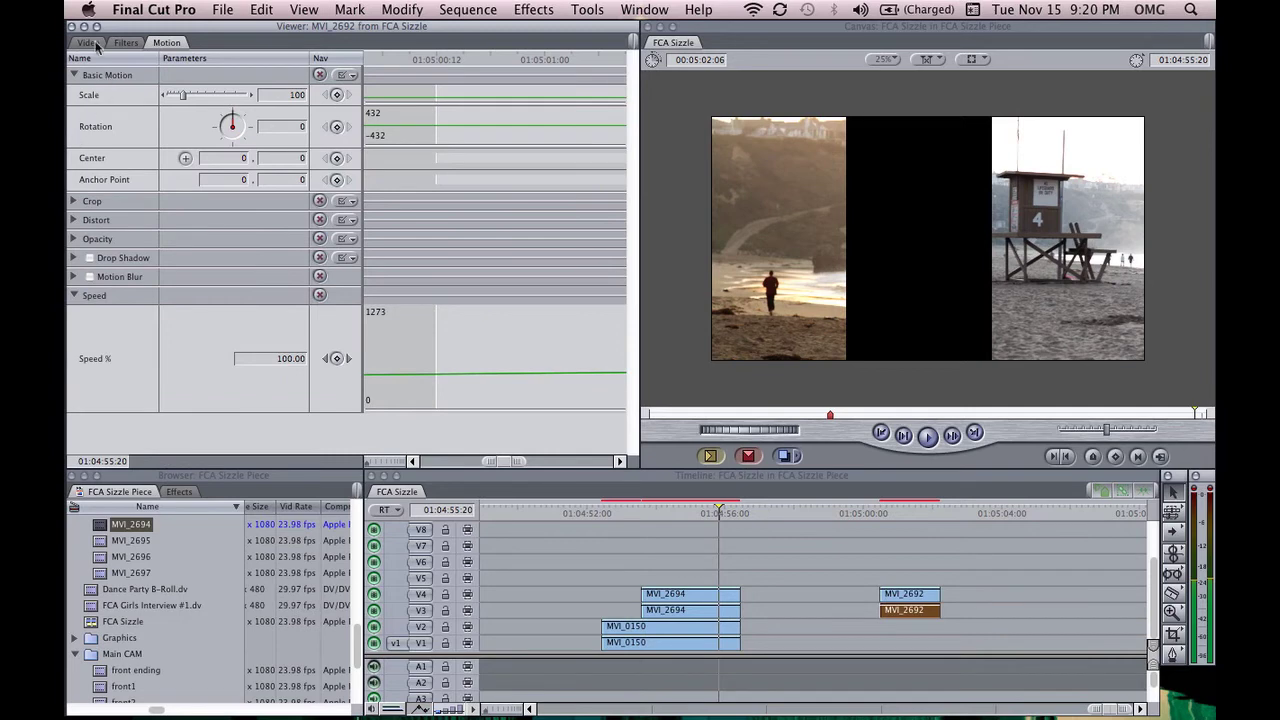
left_click(900, 508)
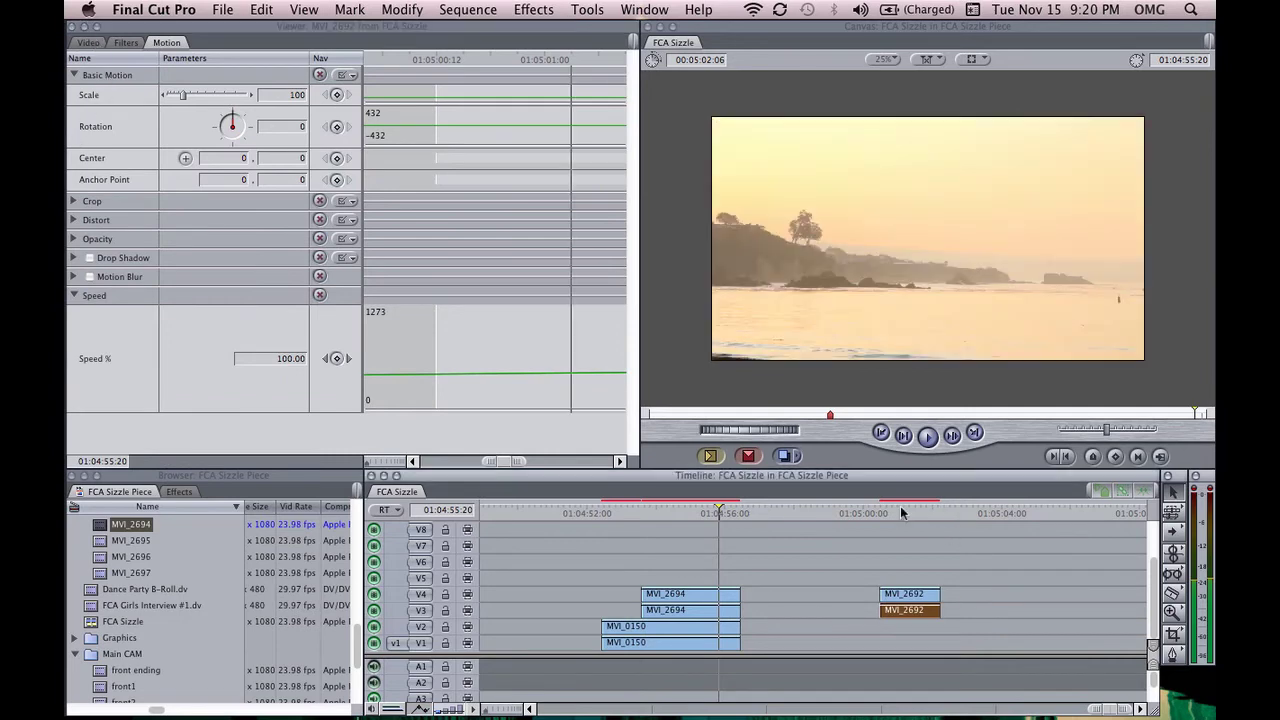
left_click(74, 203)
left_click_drag(167, 242, 188, 225)
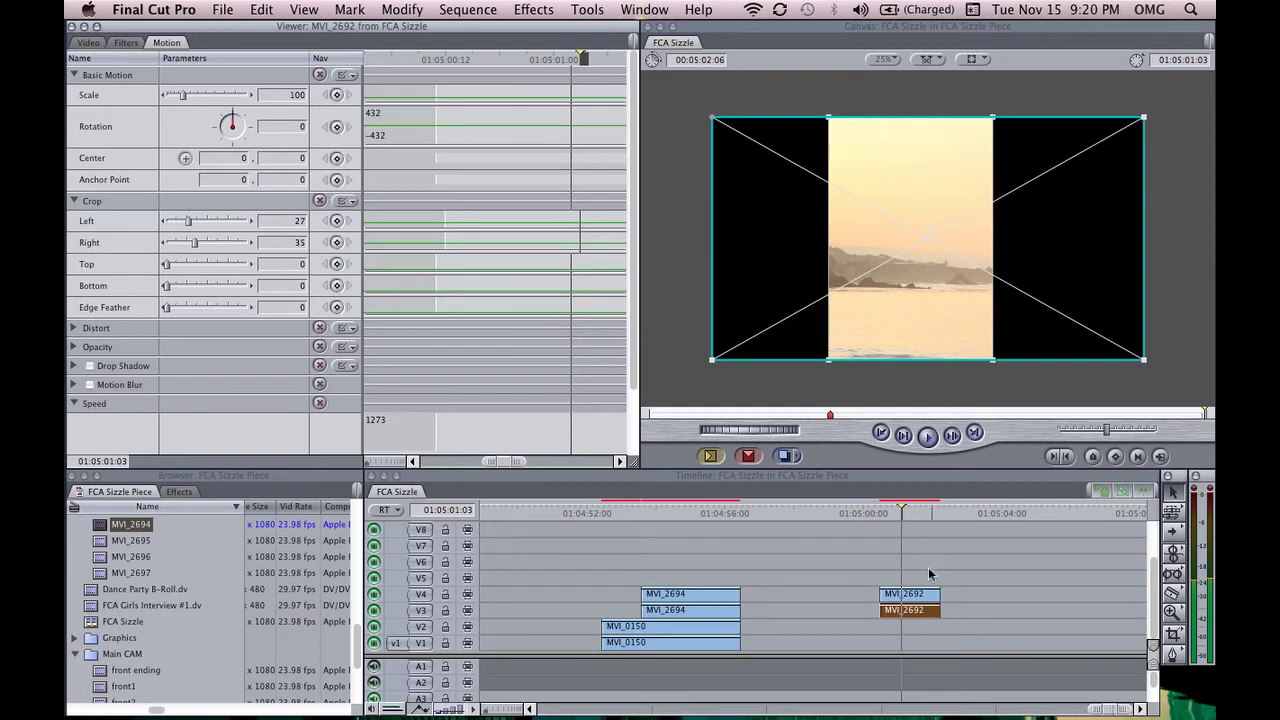
left_click_drag(944, 567, 929, 640)
left_click(929, 626)
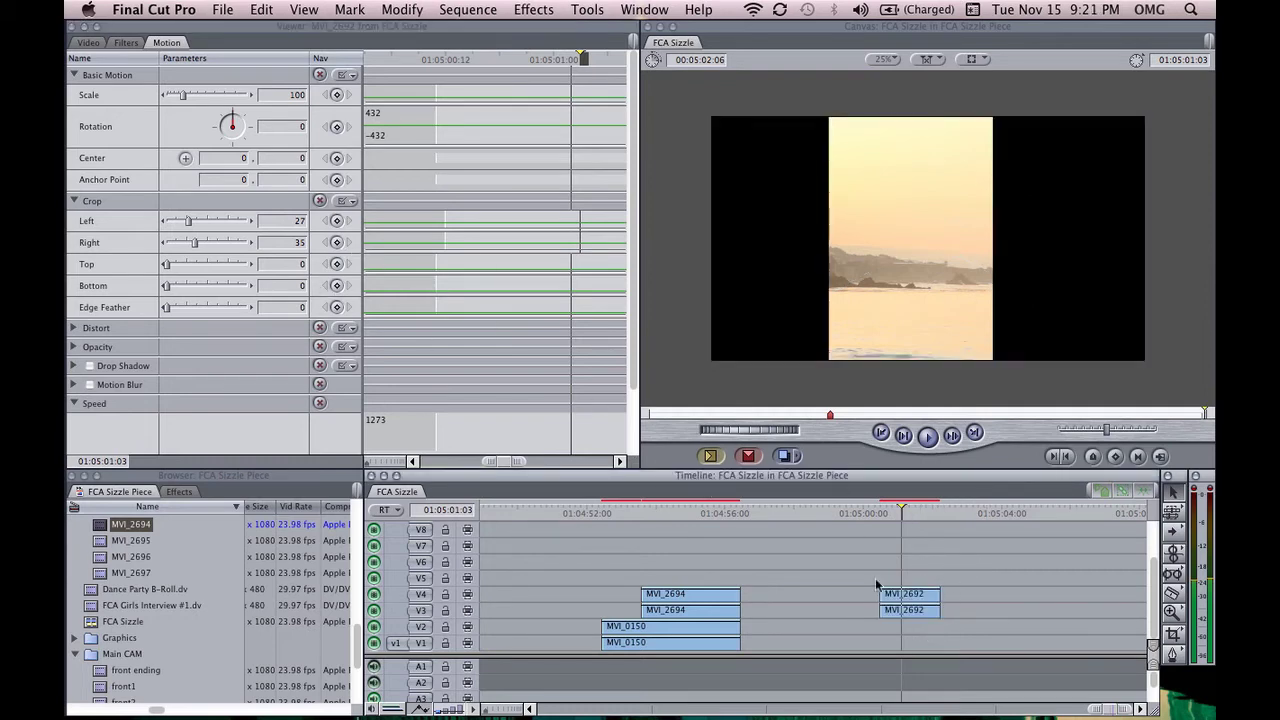
Set the crop of MVI_2692 on V4 to left 27 and right 35.
double_click(921, 597)
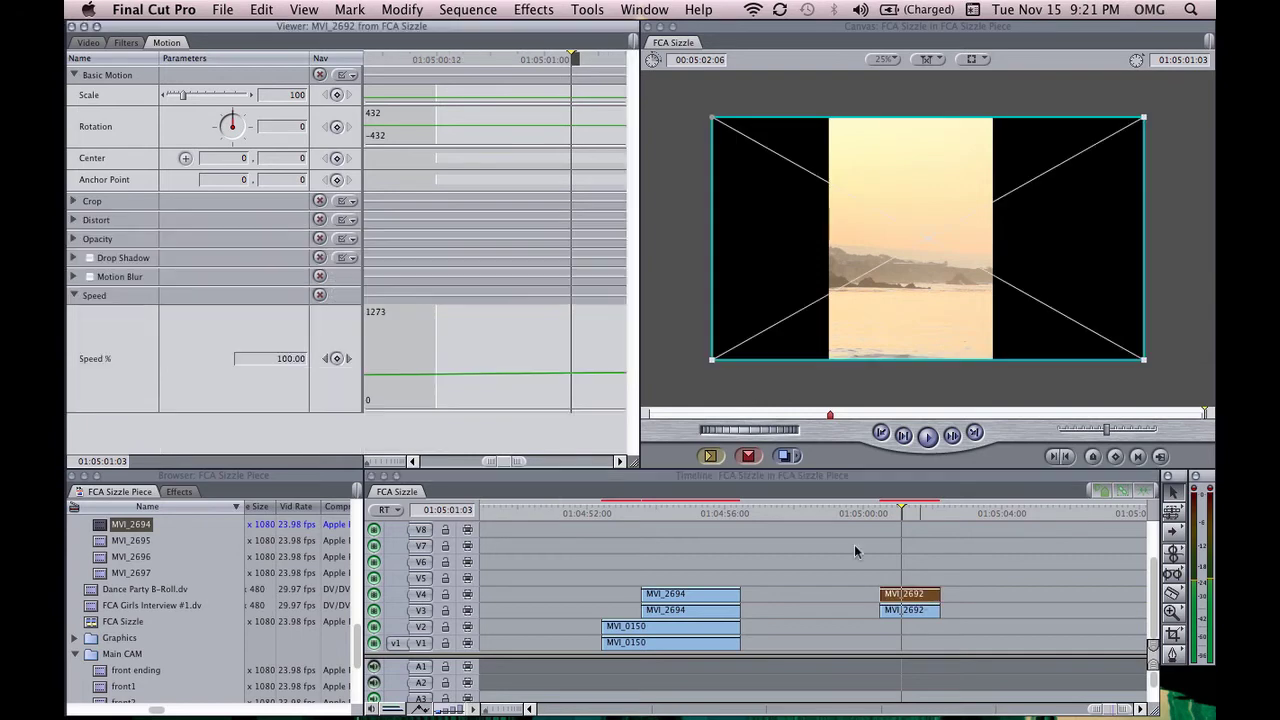
left_click(72, 201)
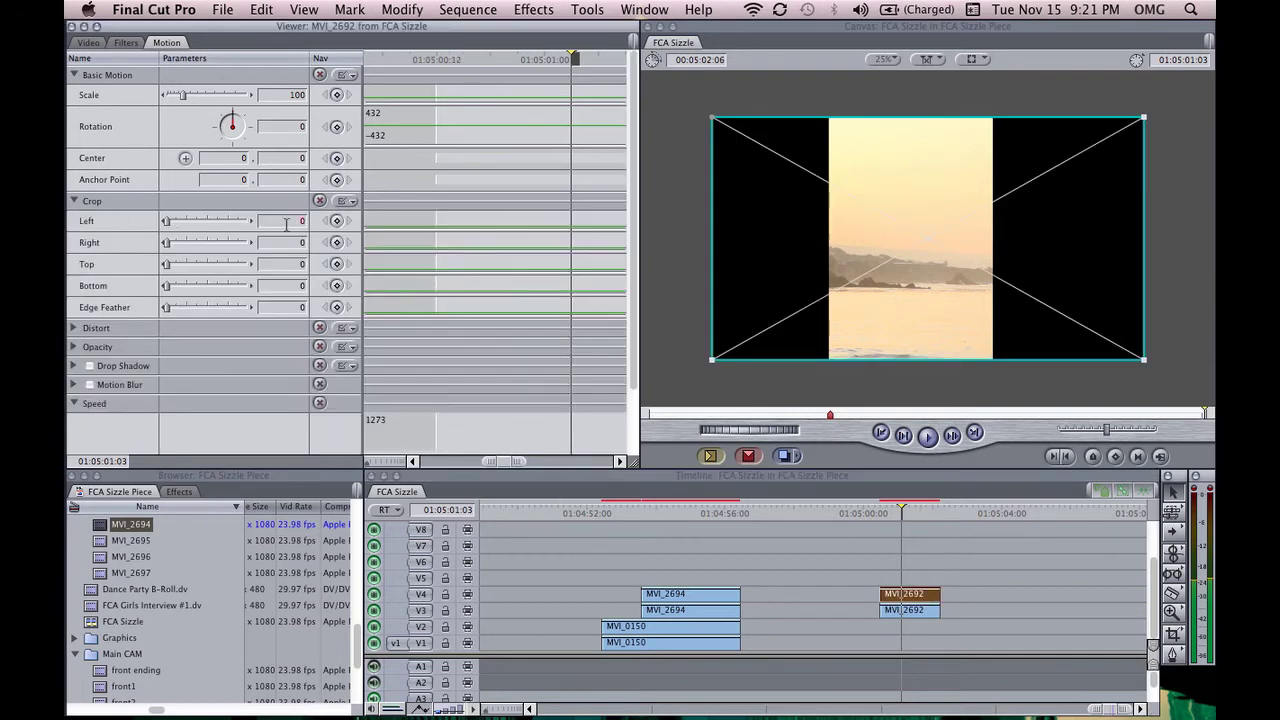
type("27")
key("Tab")
type("3")
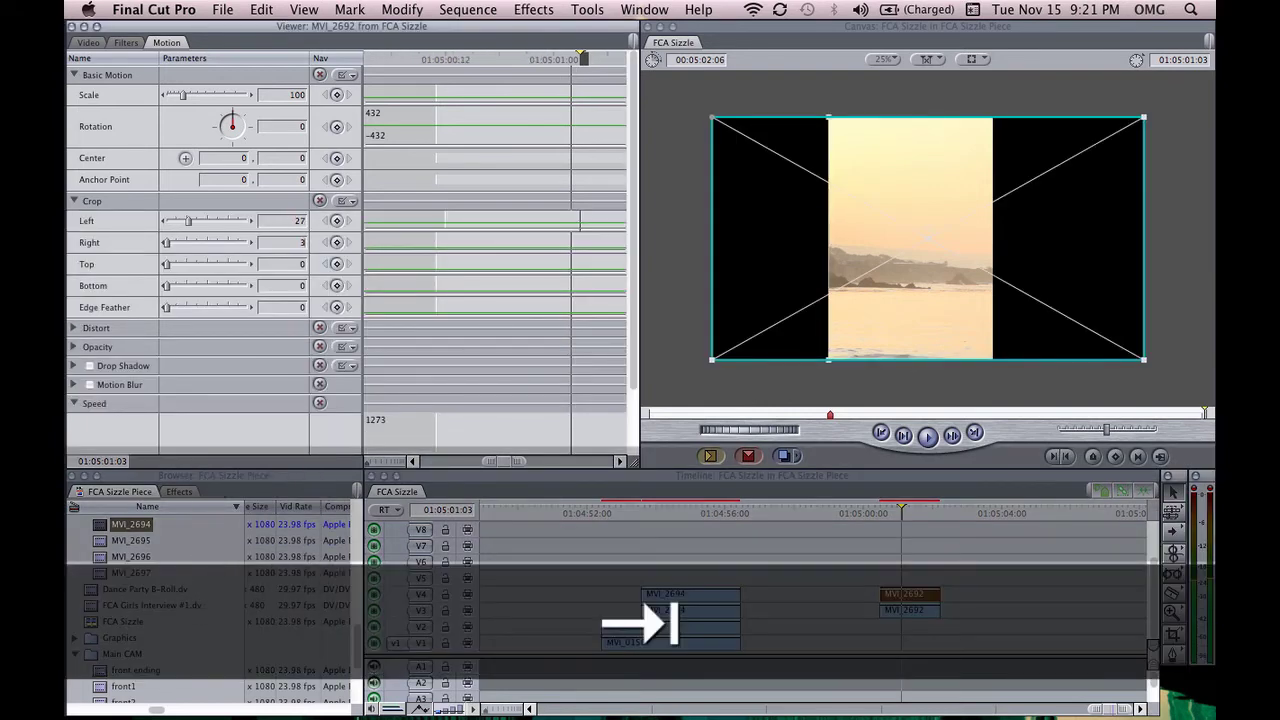
type("5")
left_click(830, 550)
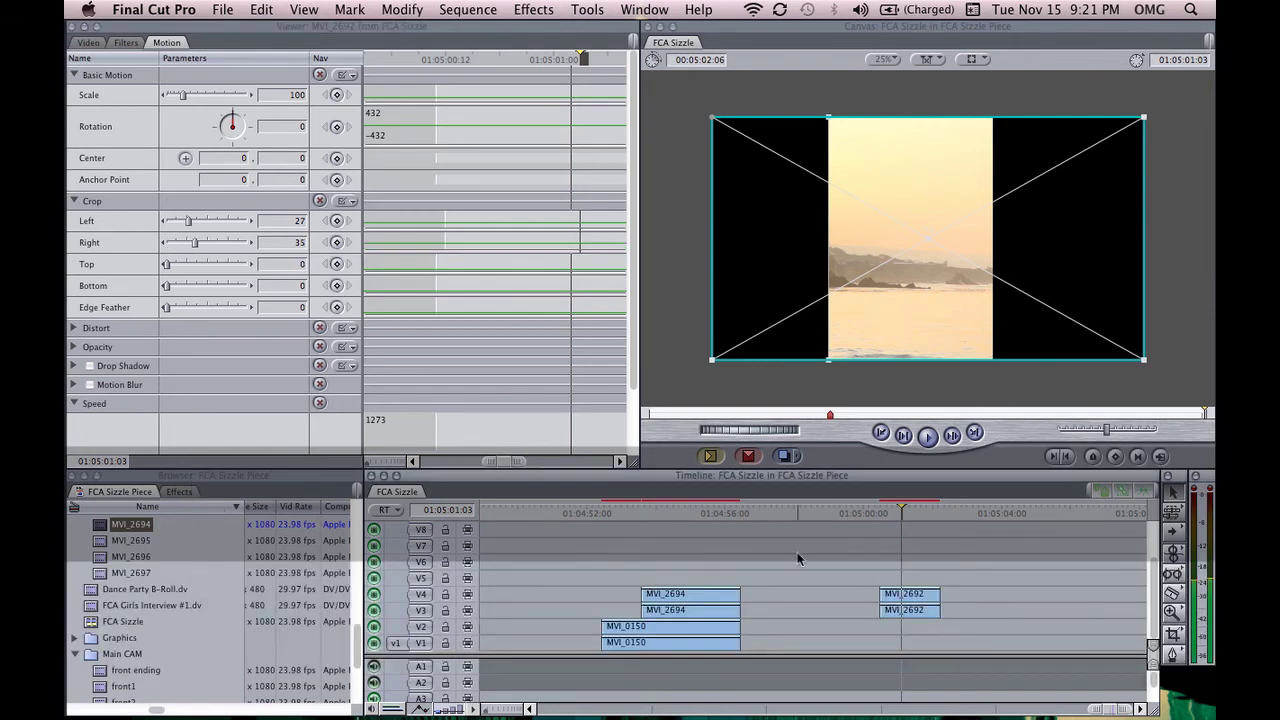
Move both MVI_2692 clips to V5 and V6, ending with the other clips at 01:04:56:11, and view the frame at 01:04:55:14.
left_click_drag(866, 558, 672, 569)
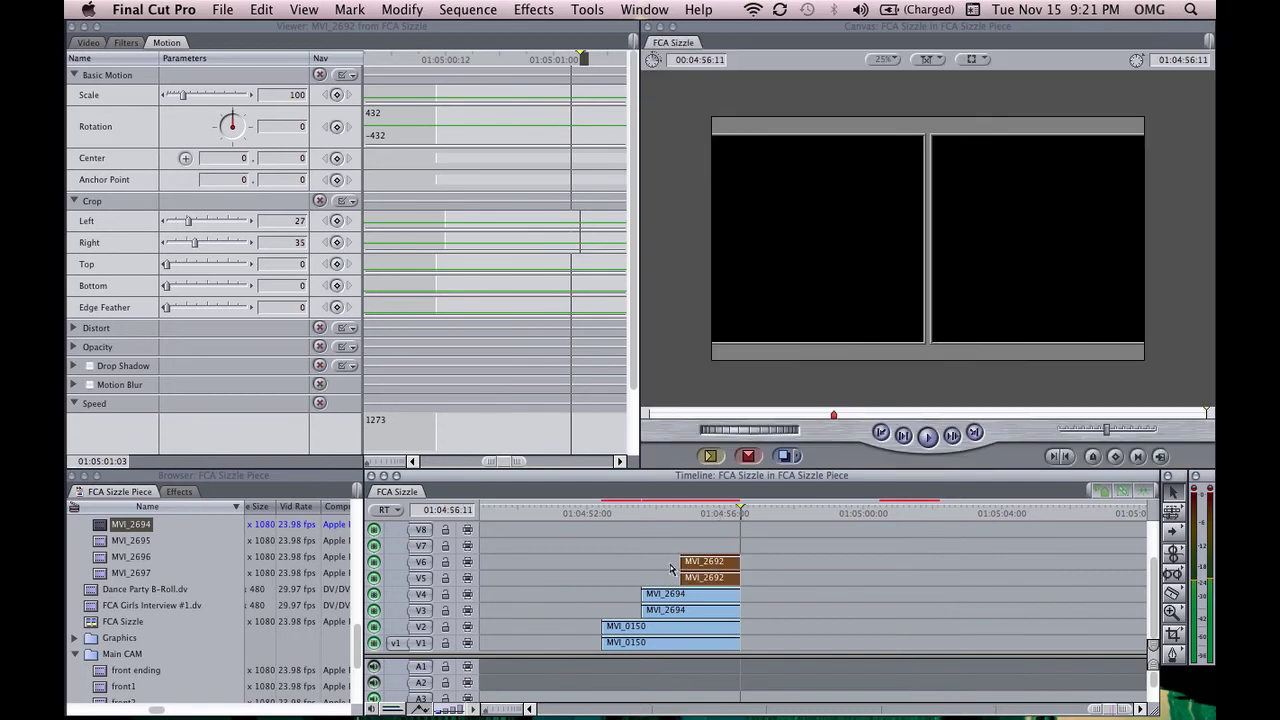
left_click(600, 558)
key("super+equal")
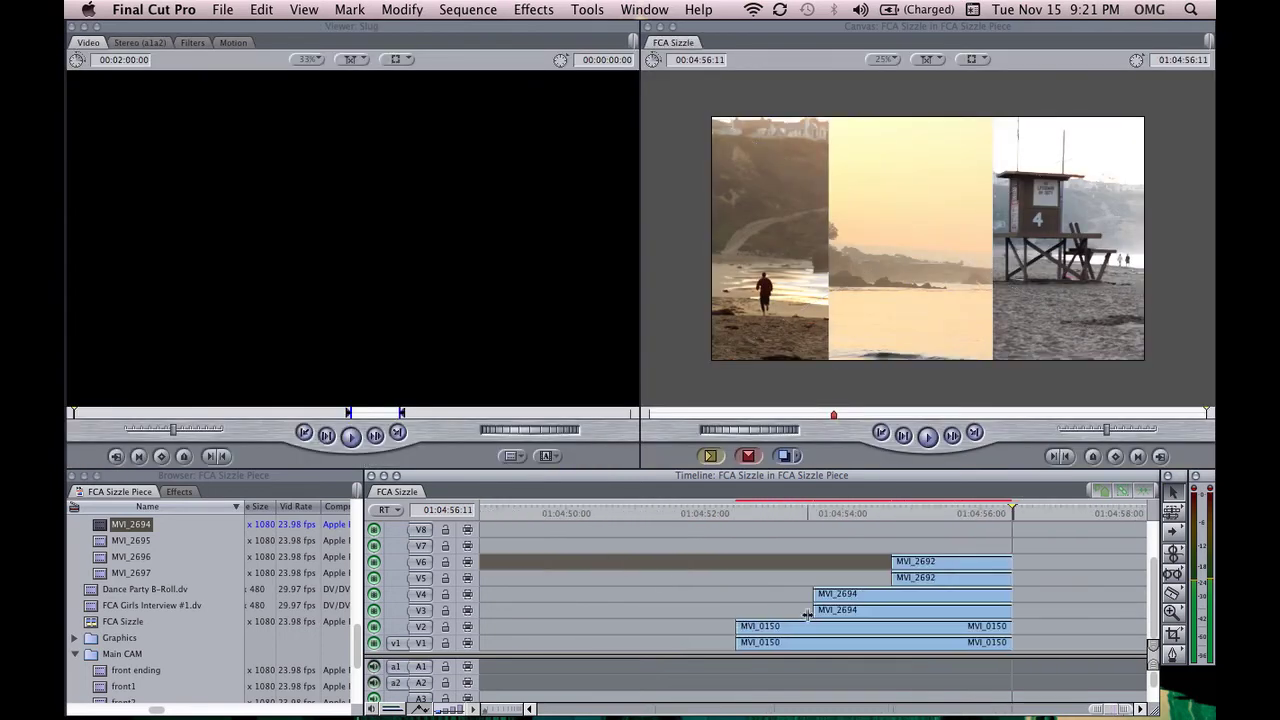
left_click(952, 515)
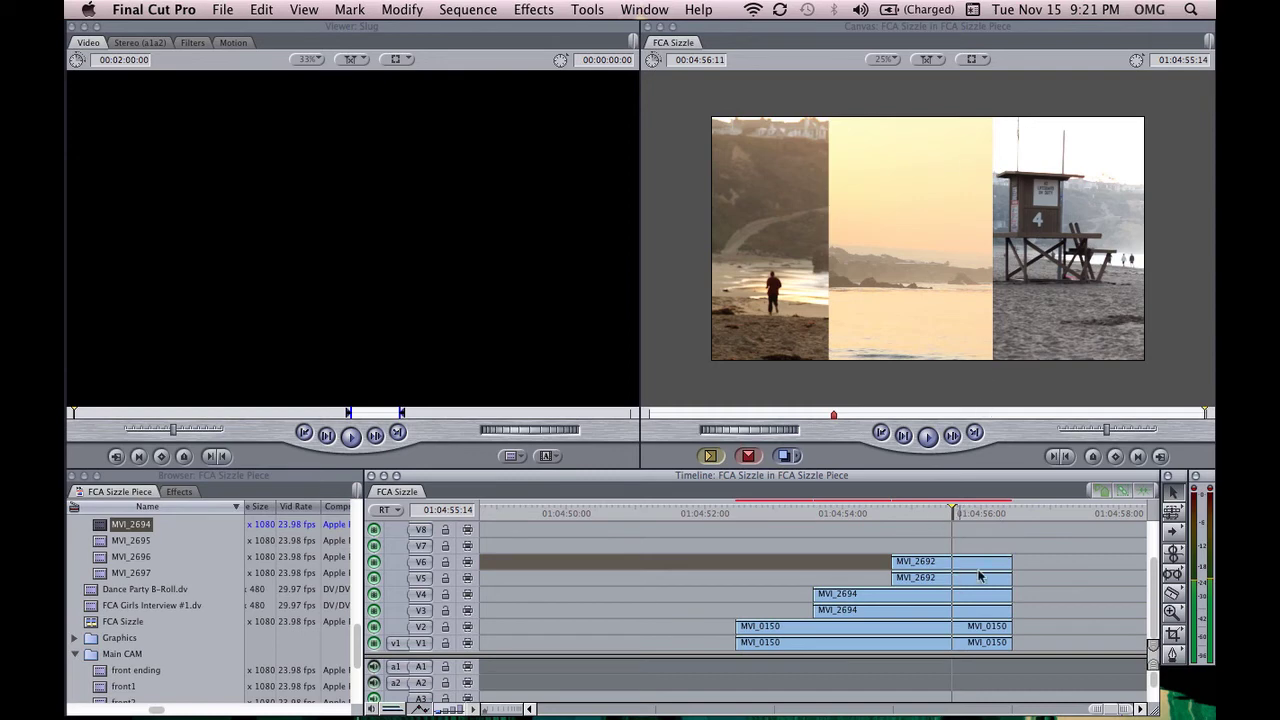
Shift both MVI_2692 clips horizontally in the Canvas to a centre of about 60, between the runner and tower panels.
left_click_drag(1052, 548, 985, 582)
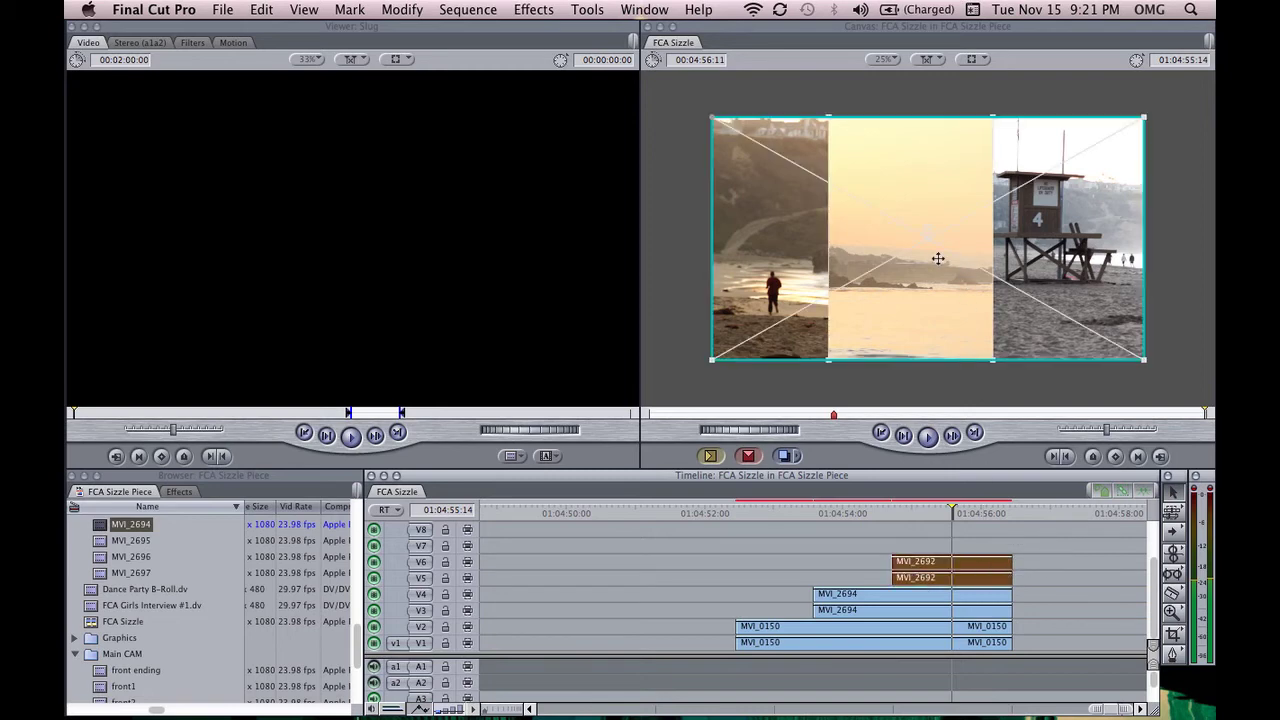
left_click_drag(938, 259, 951, 259)
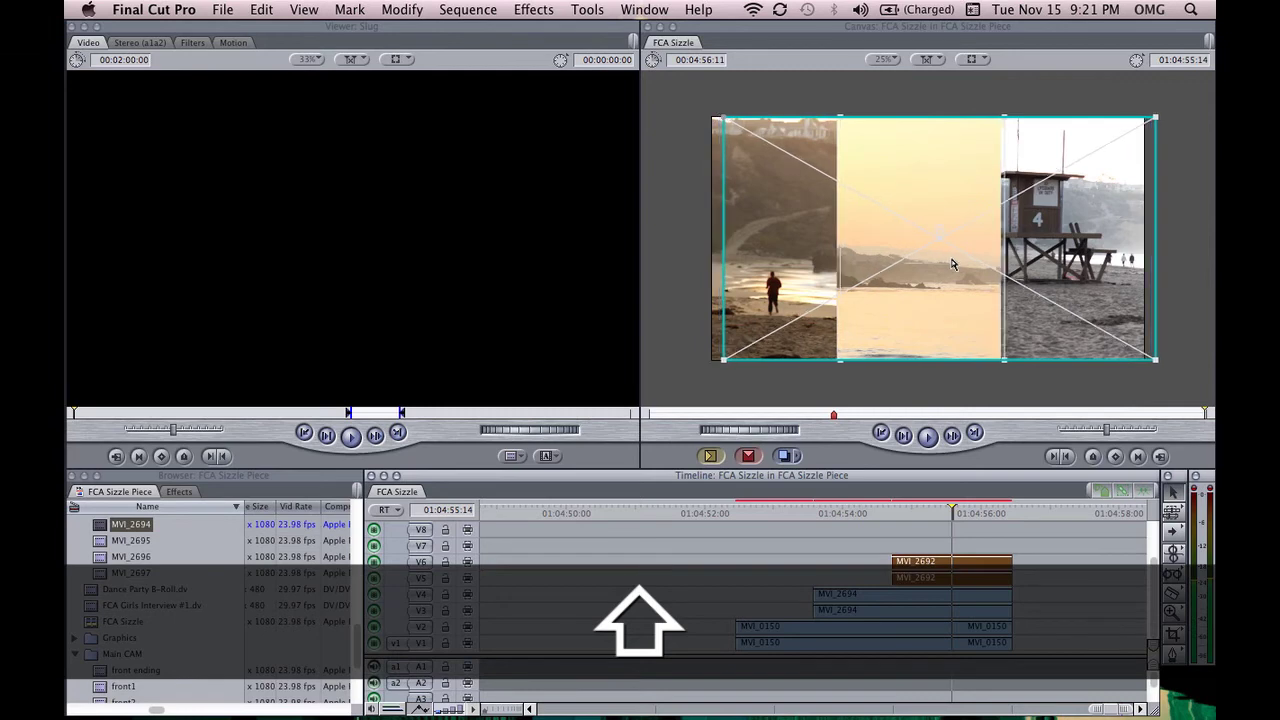
left_click(1076, 536)
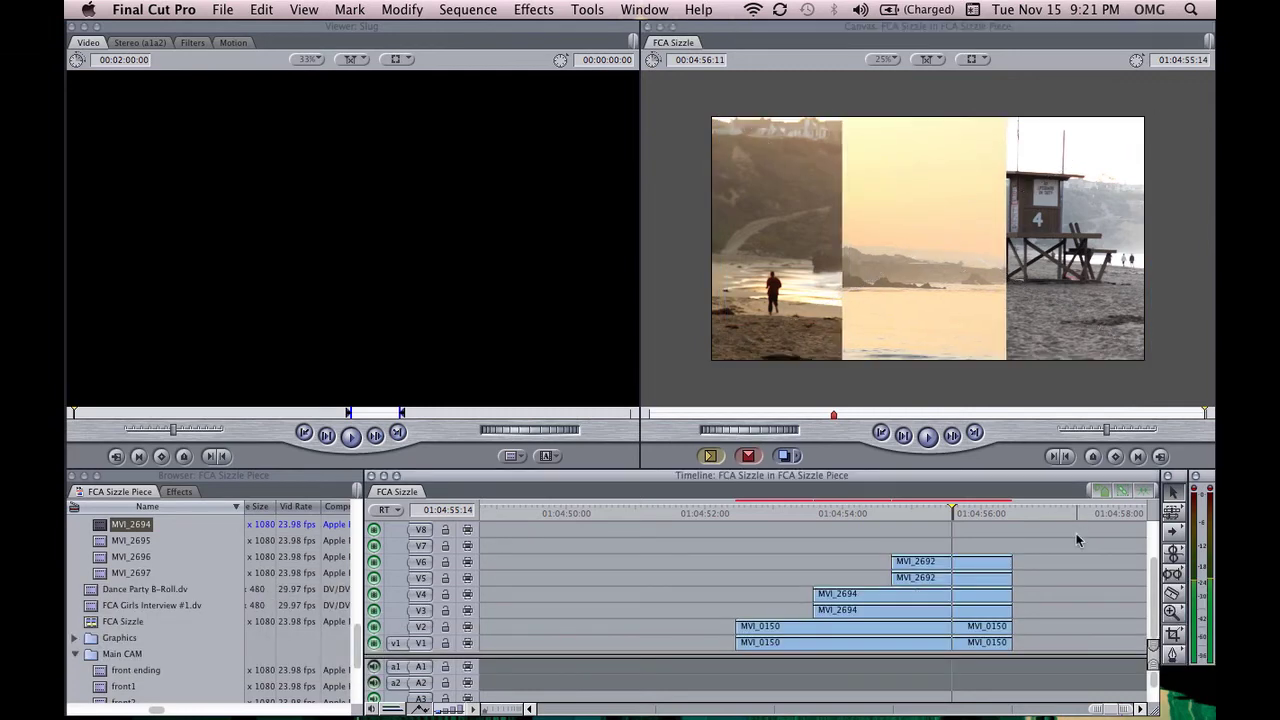
Set the crop of MVI_2692 on V5 to left 29 and right 39, narrowing the middle panel.
double_click(957, 581)
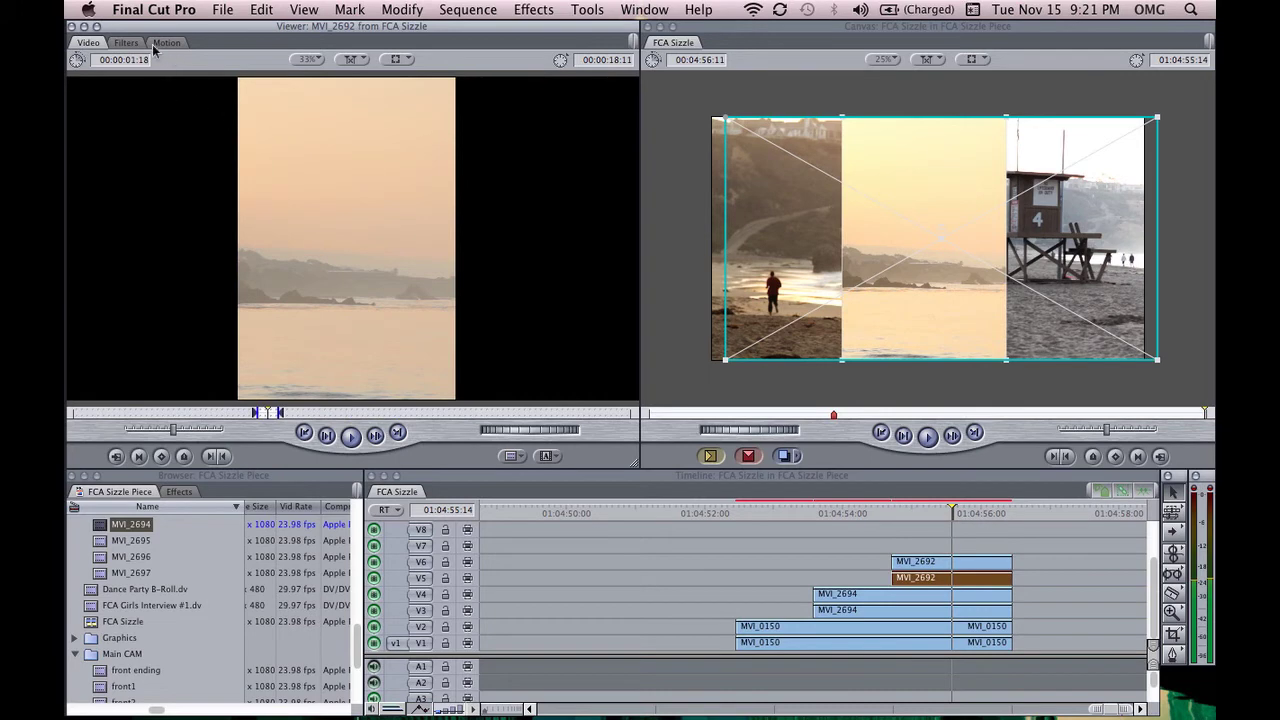
left_click(166, 43)
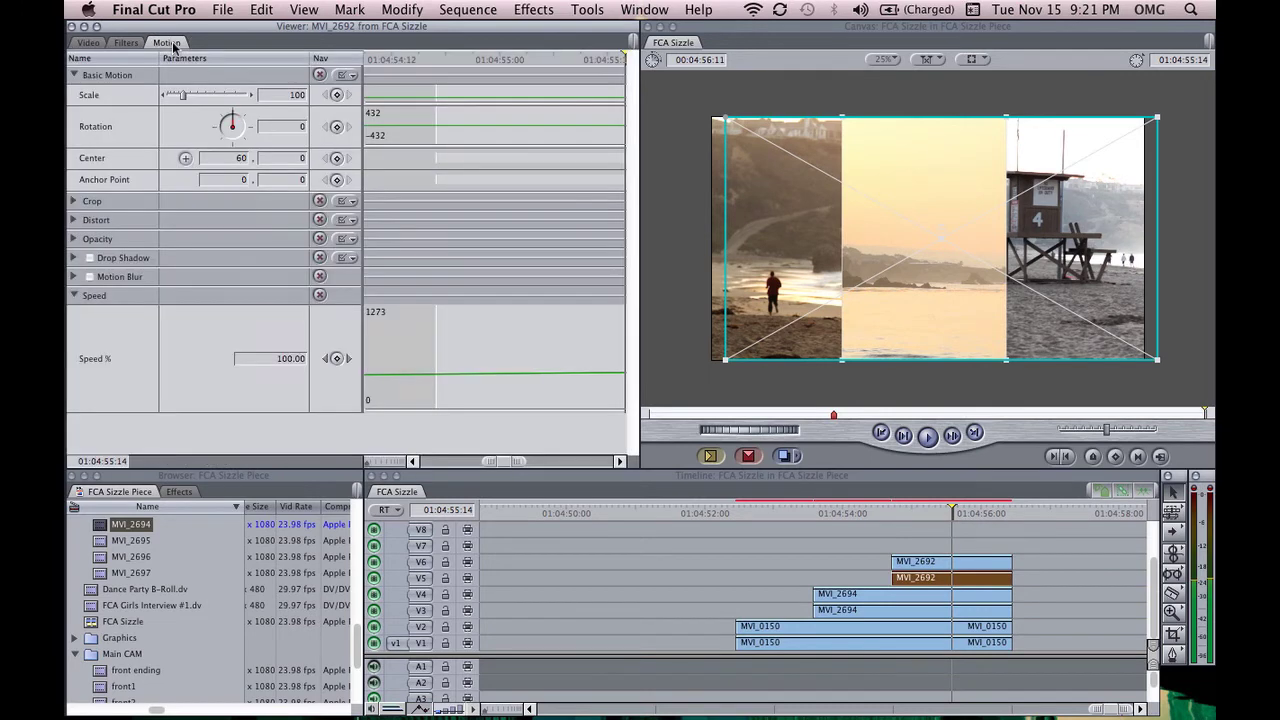
left_click(73, 201)
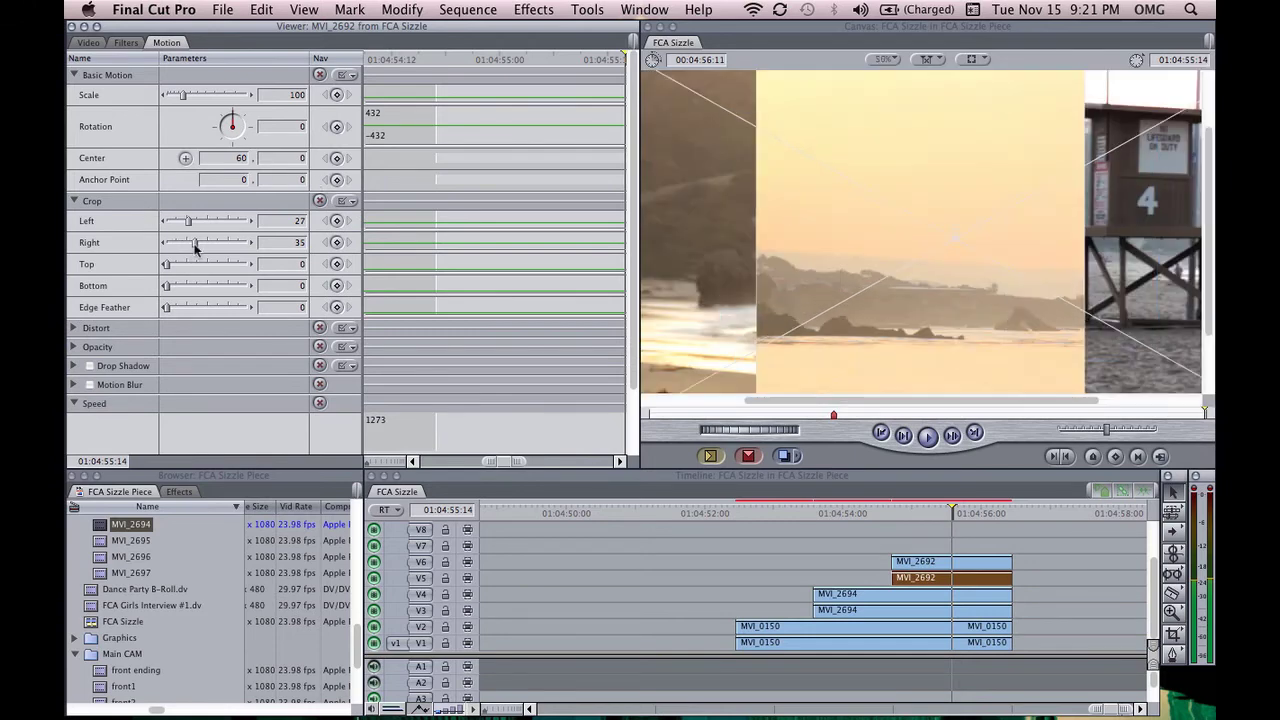
left_click_drag(195, 249, 199, 250)
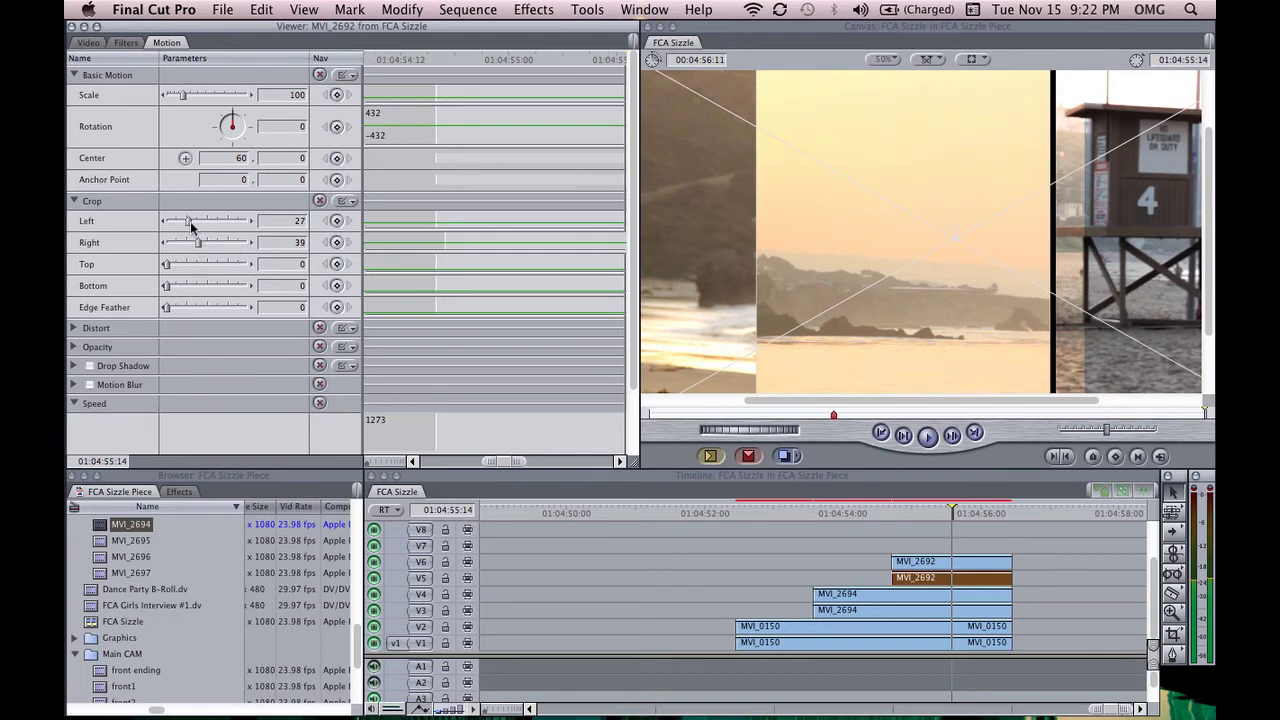
left_click_drag(190, 227, 190, 227)
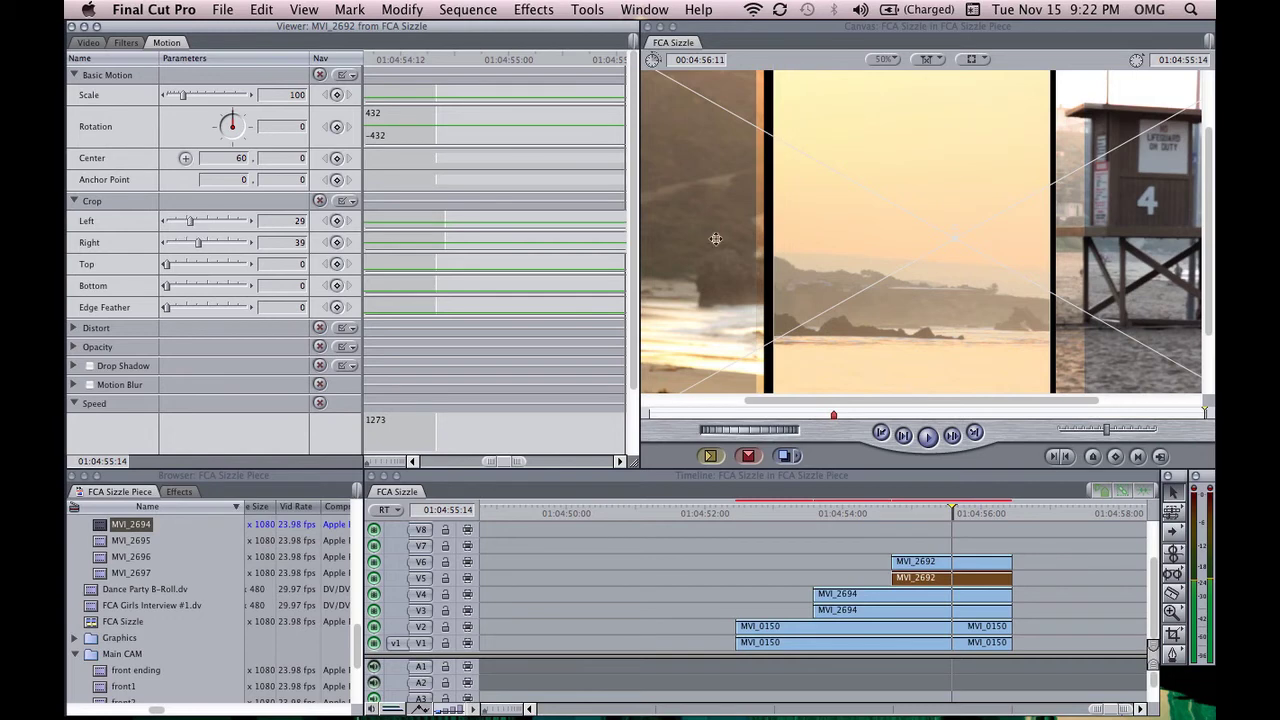
Refine the right crop of MVI_2692 on V5 to 39.35 so the middle panel's gaps match.
key("super+minus")
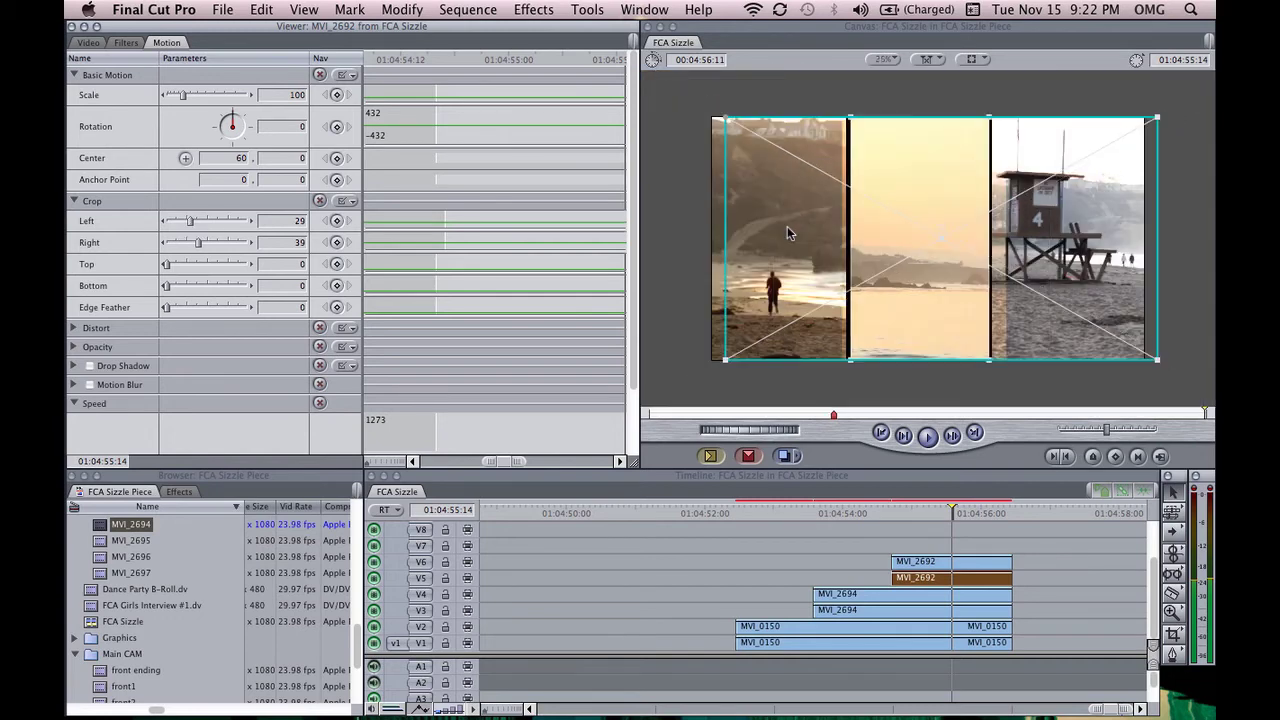
key("super+equal")
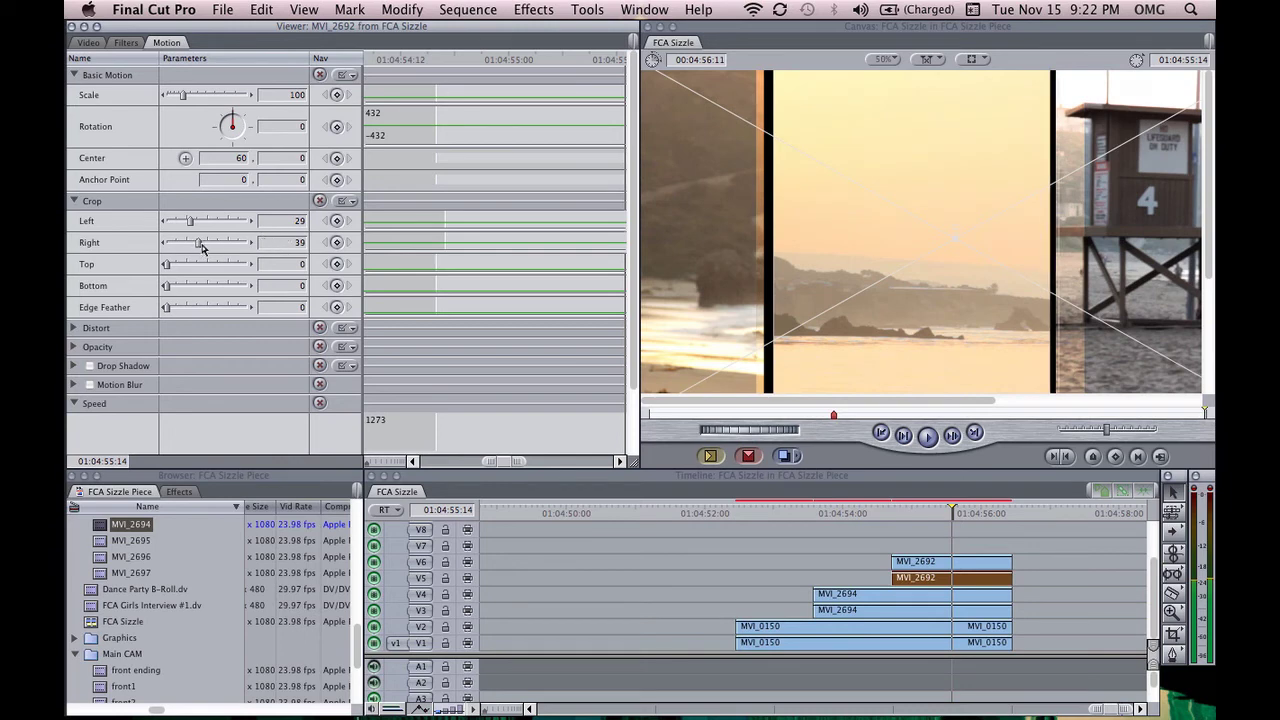
left_click_drag(198, 248, 198, 248)
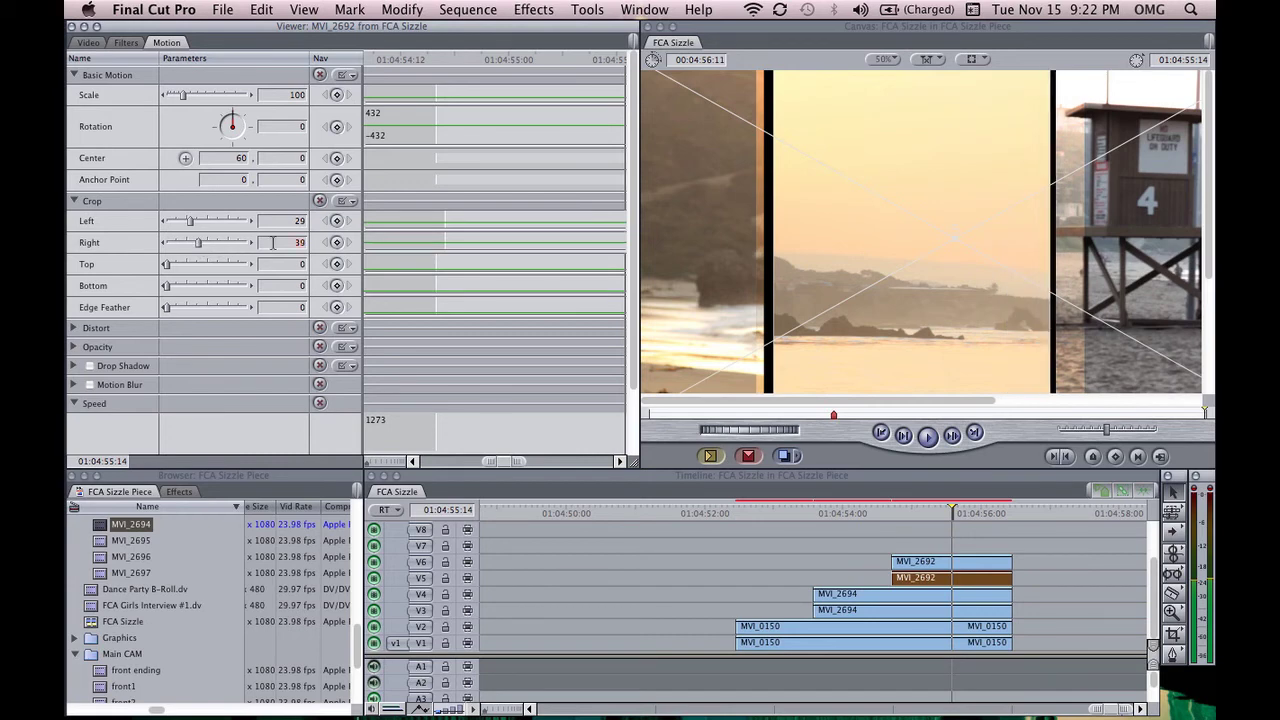
type("39.5")
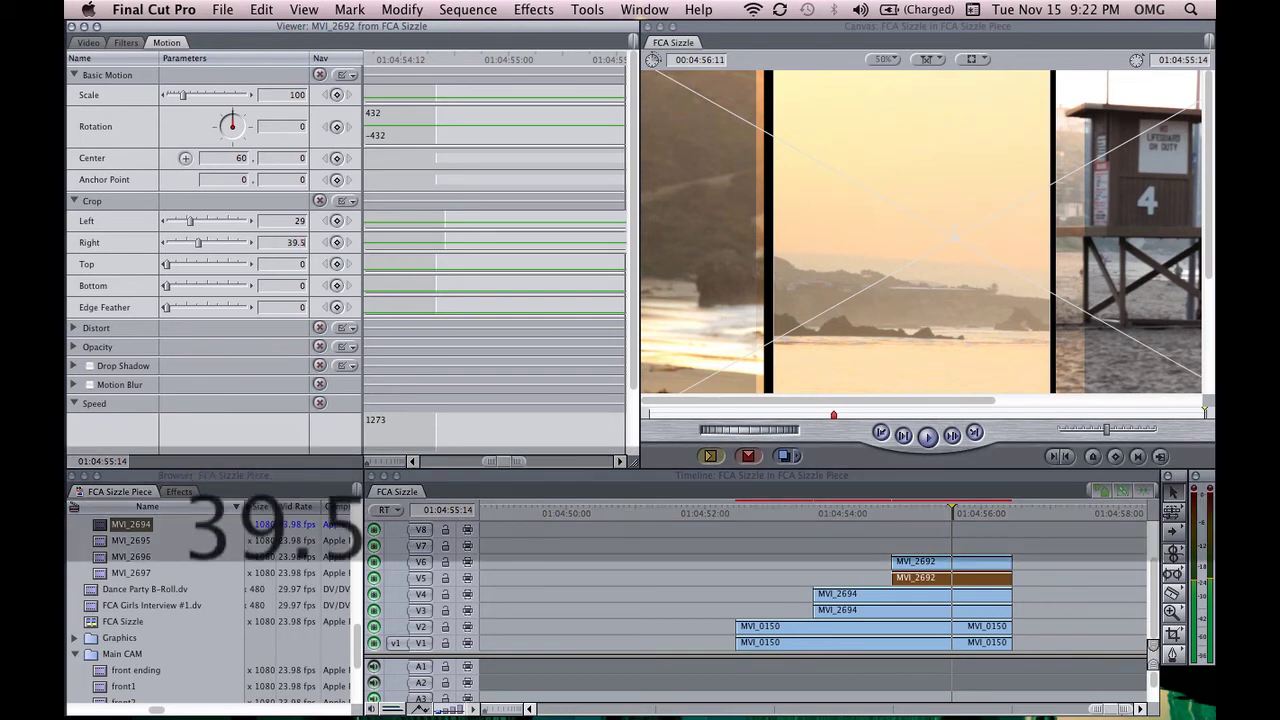
key("Tab")
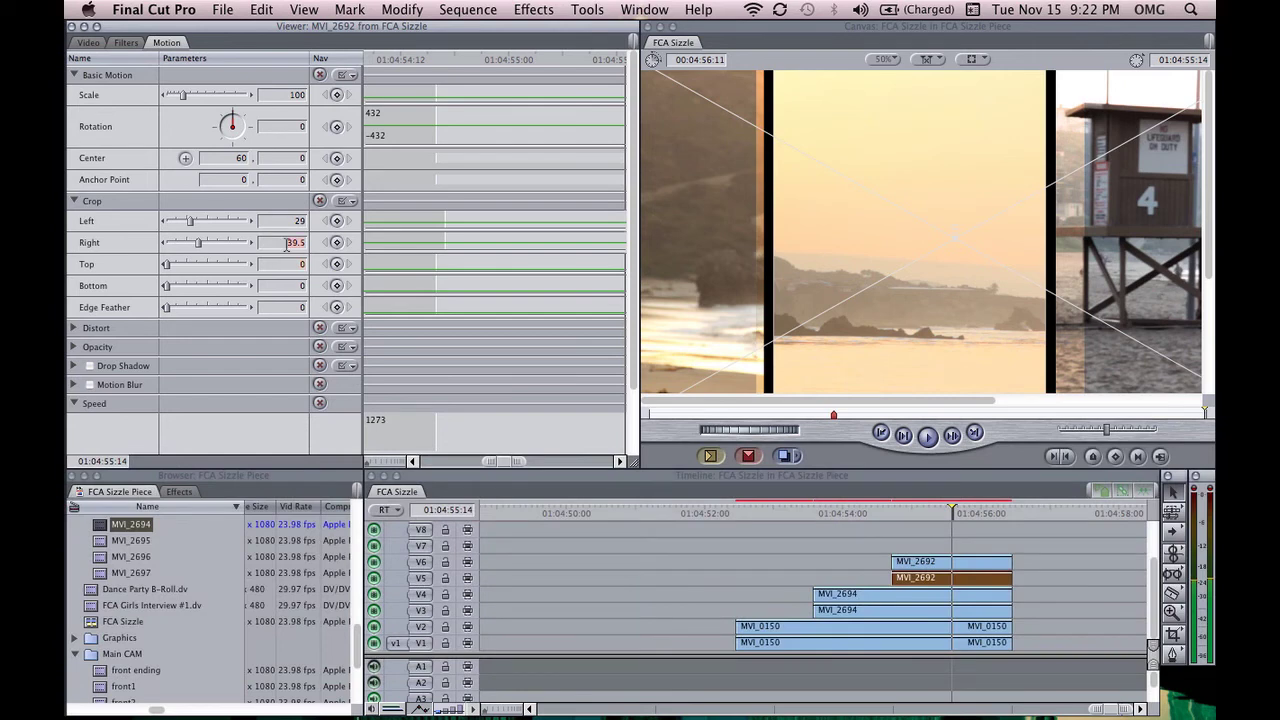
type("39.4")
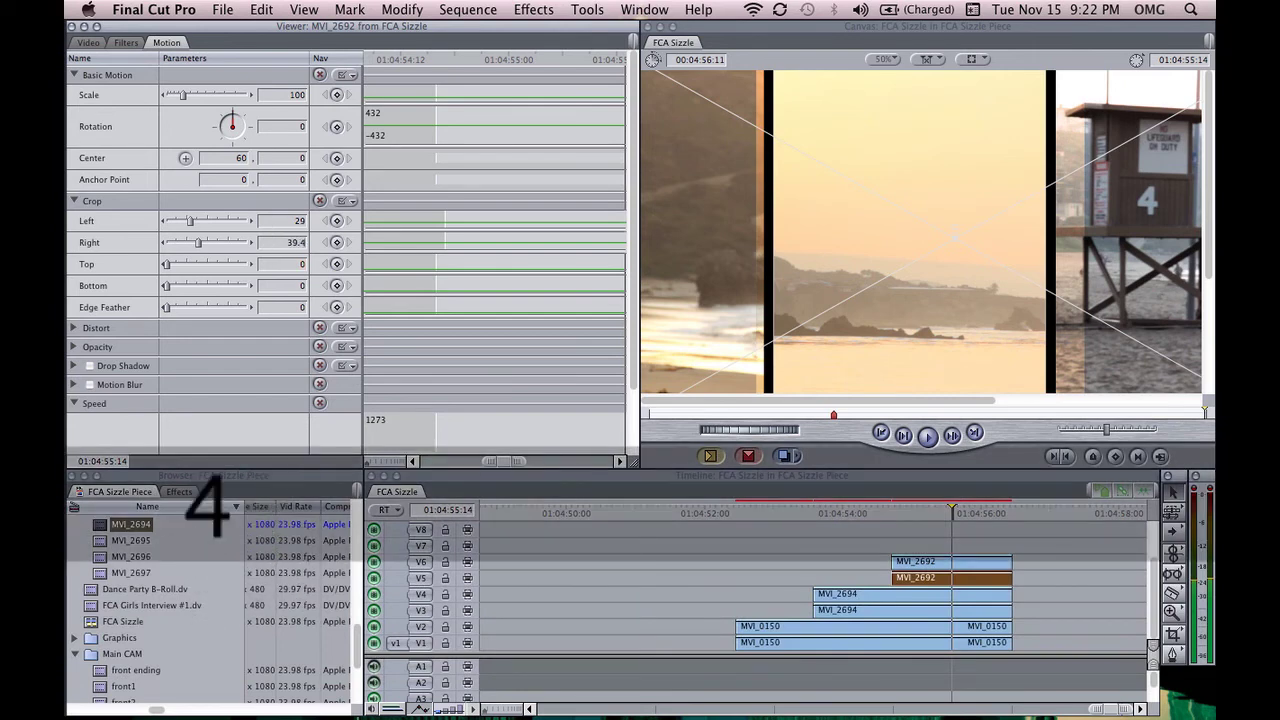
key("Tab")
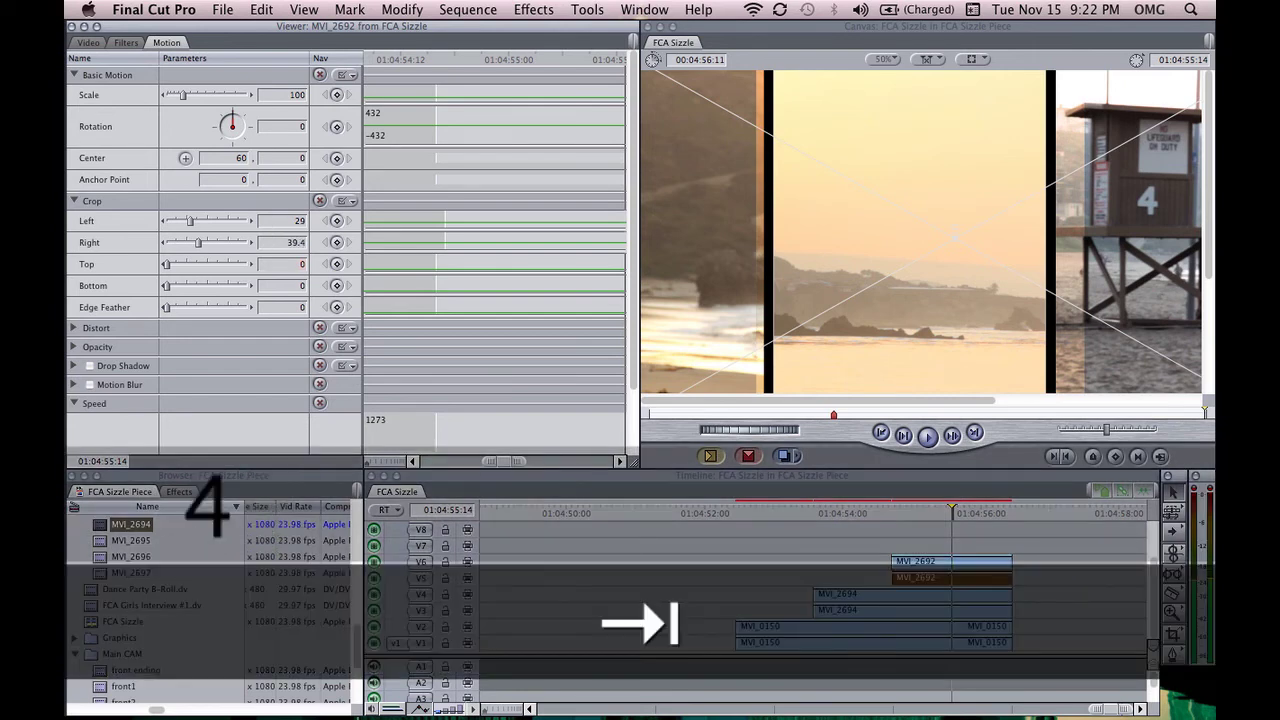
left_click(282, 245)
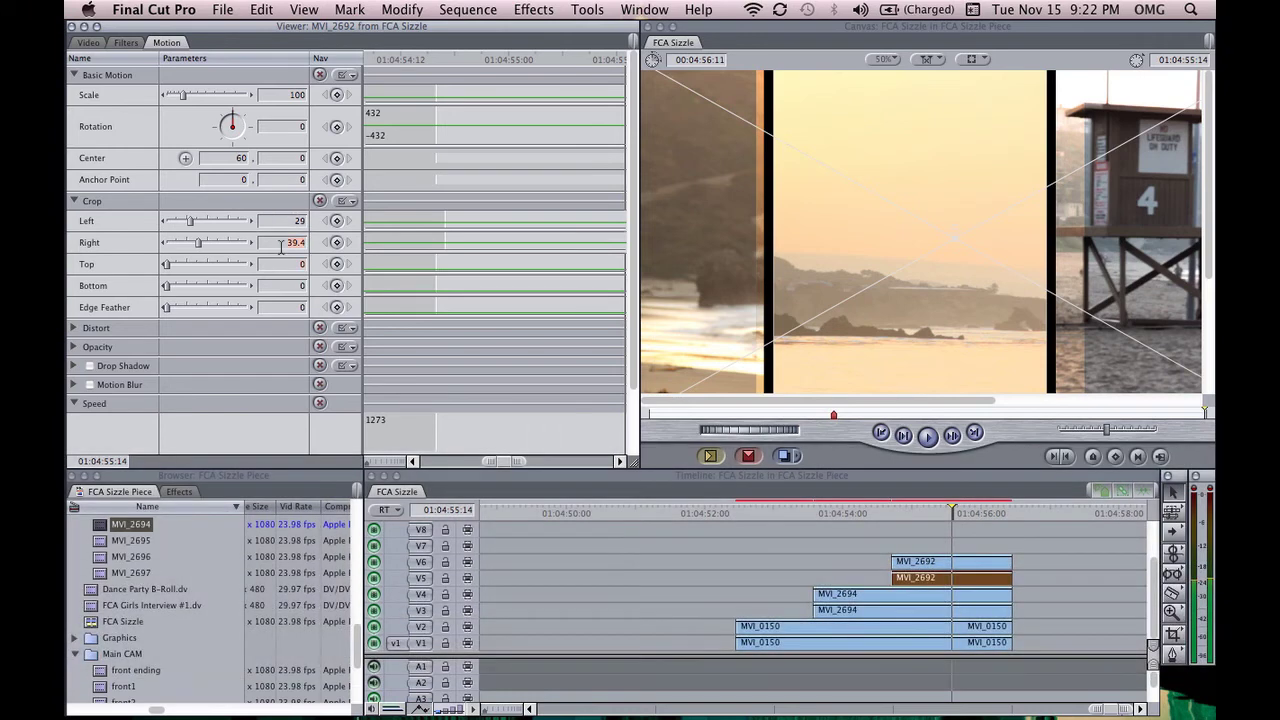
type("39.35")
key("Tab")
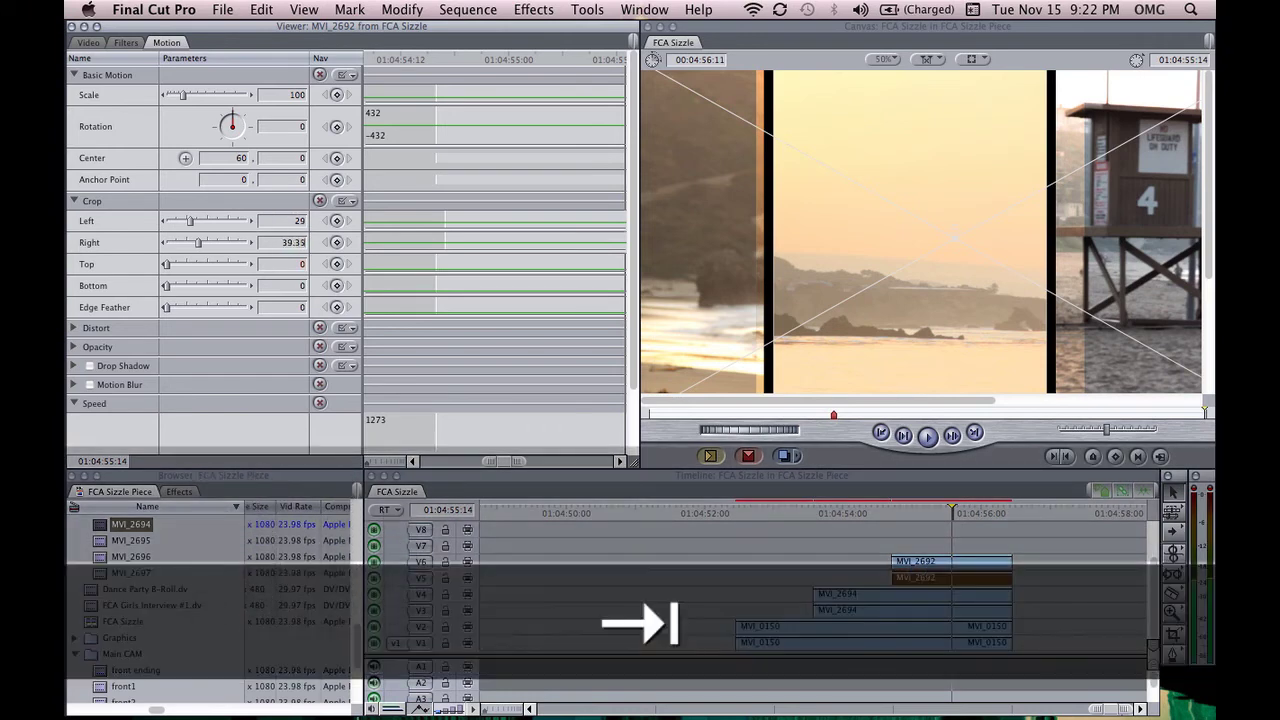
left_click(1062, 582)
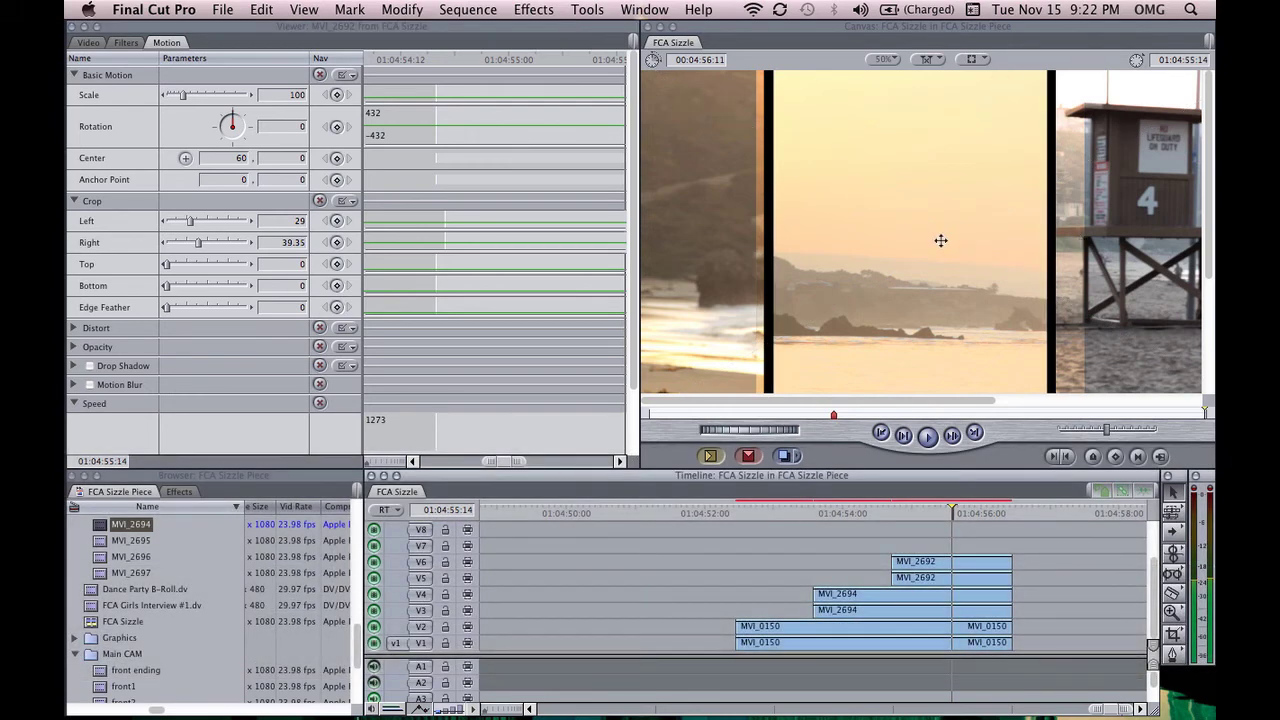
key("shift+z")
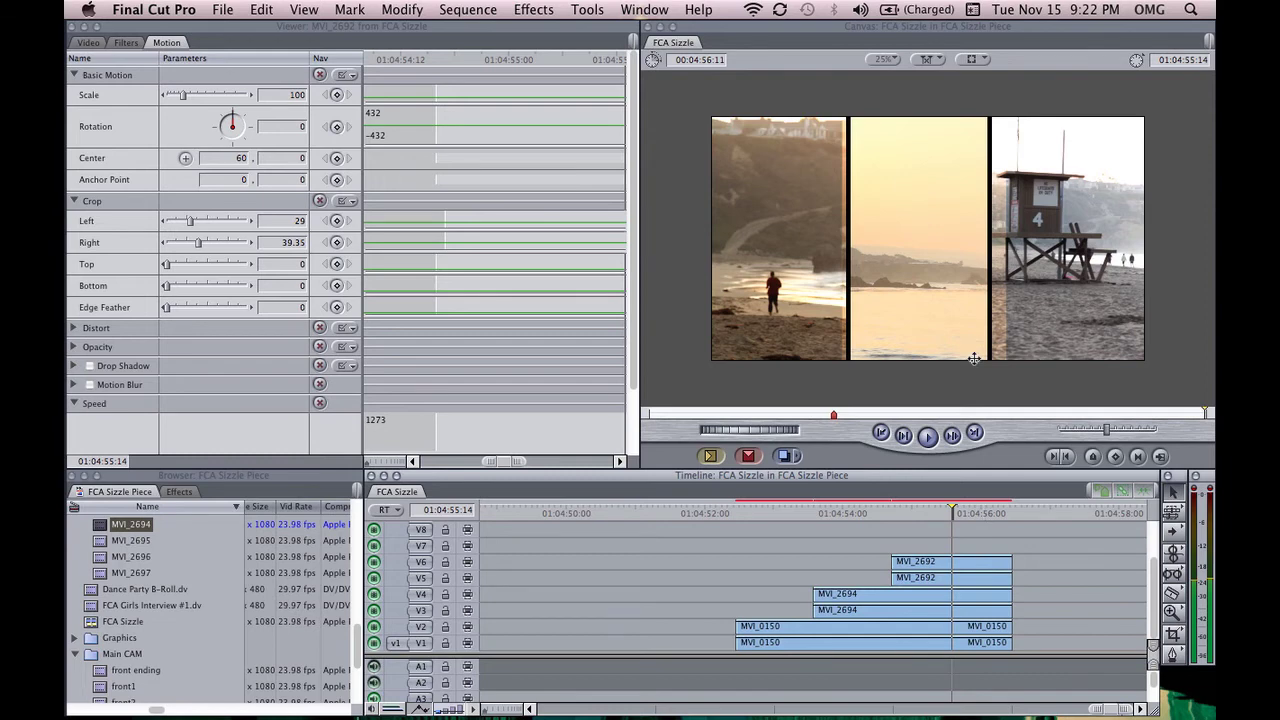
Set the crop of MVI_2692 on V6 to left 29 and right 39.35, matching the copy on V5.
key("super+equal")
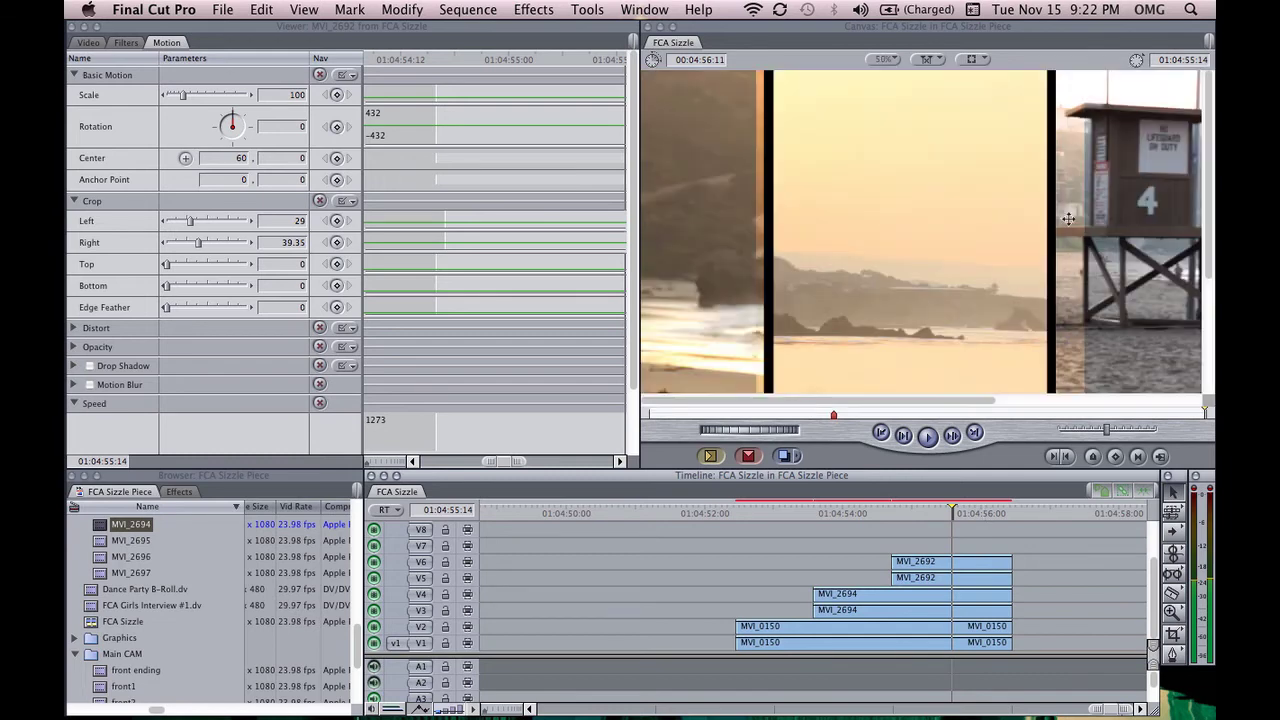
double_click(970, 568)
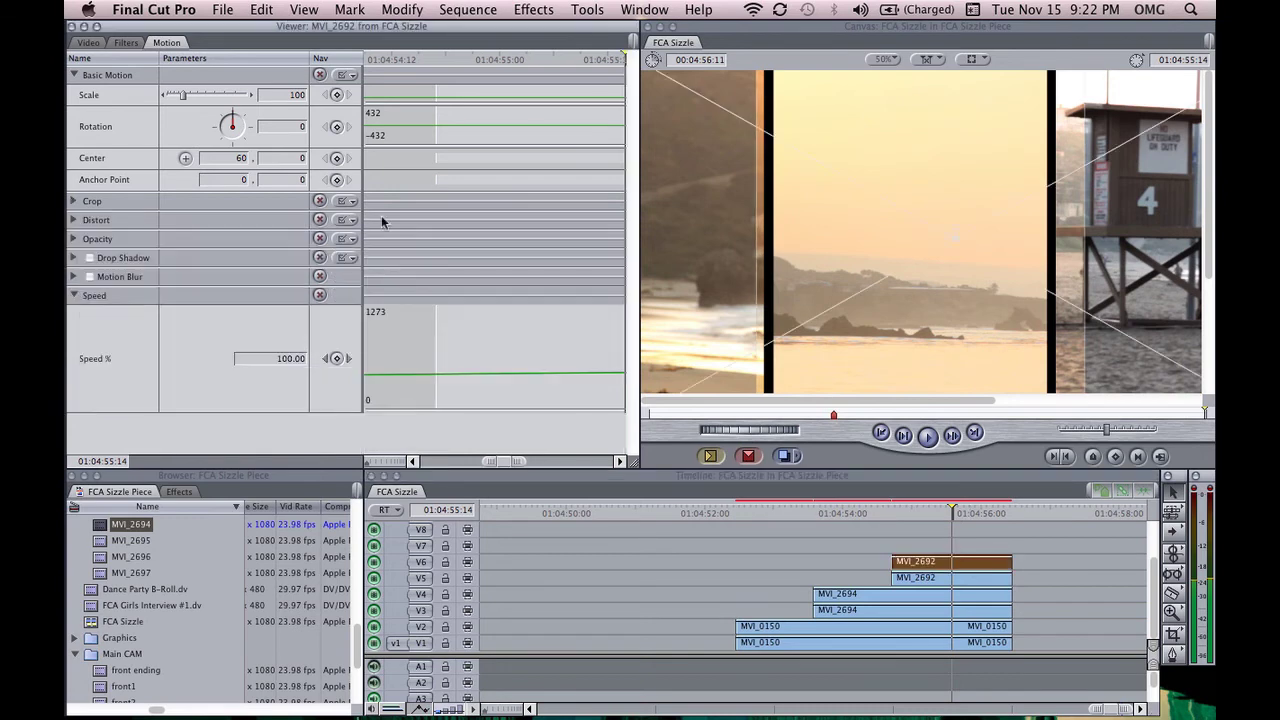
left_click(73, 201)
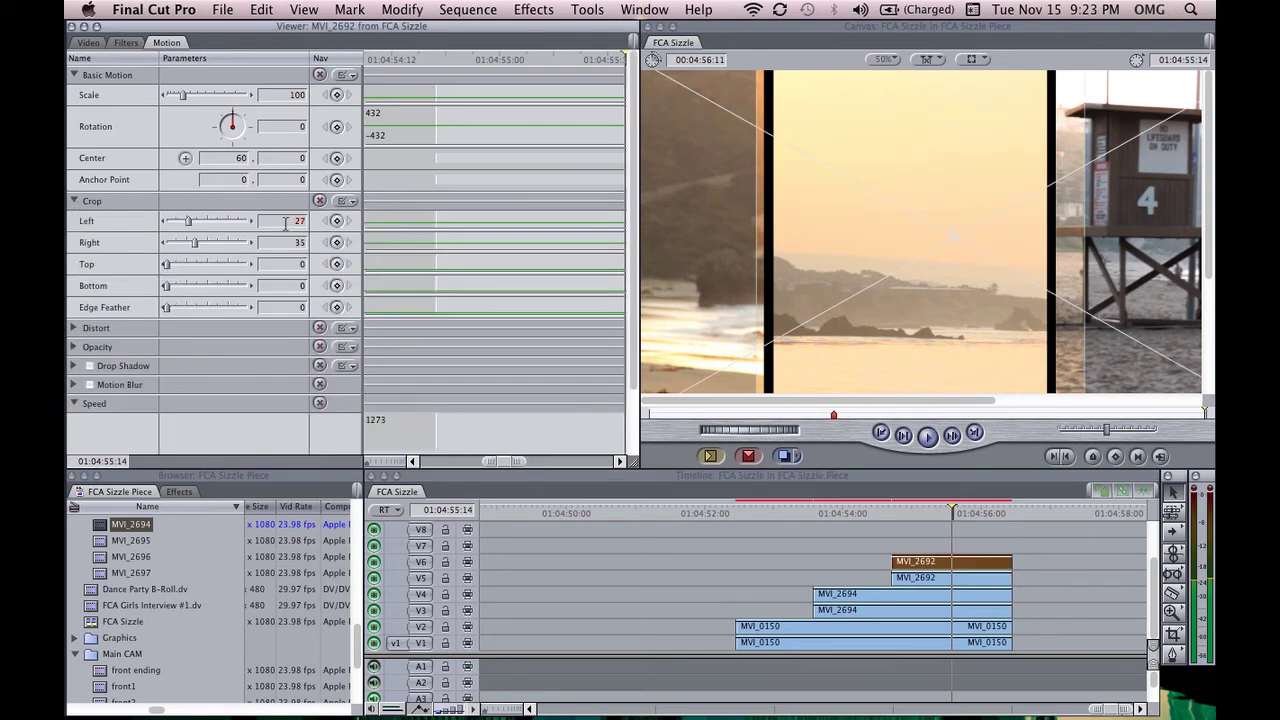
type("29")
key("Tab")
type("39")
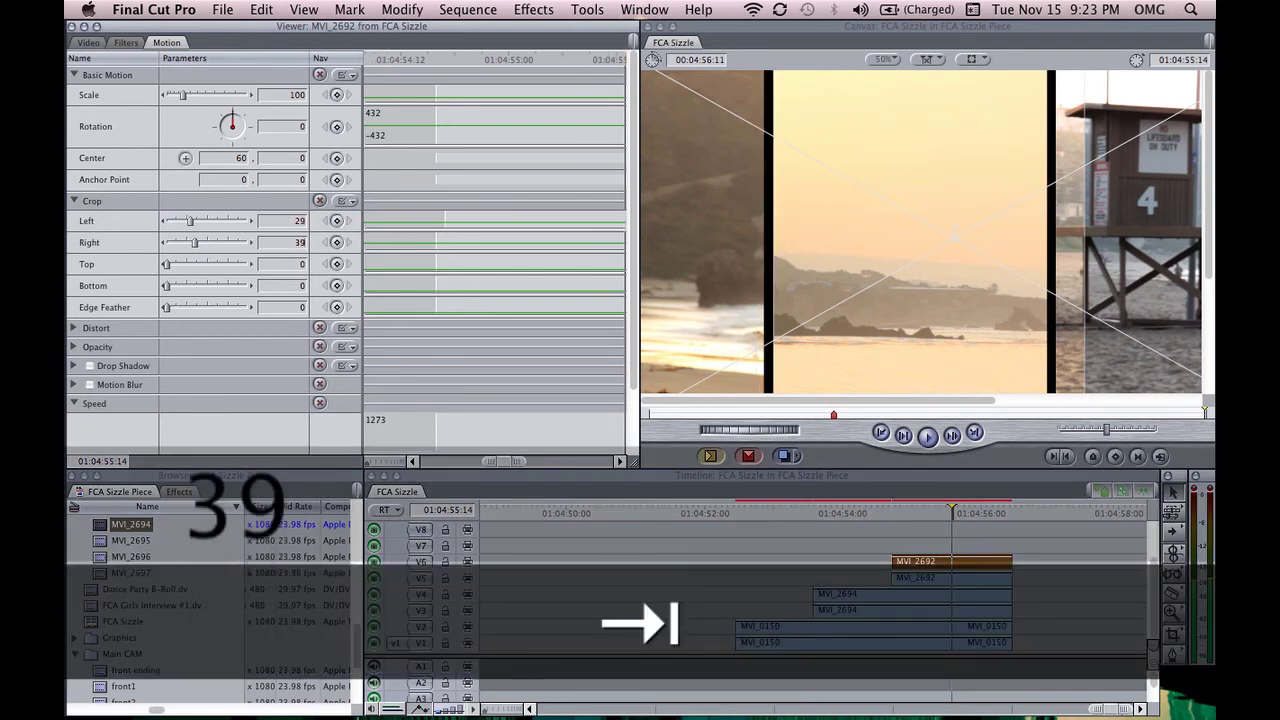
type(".35")
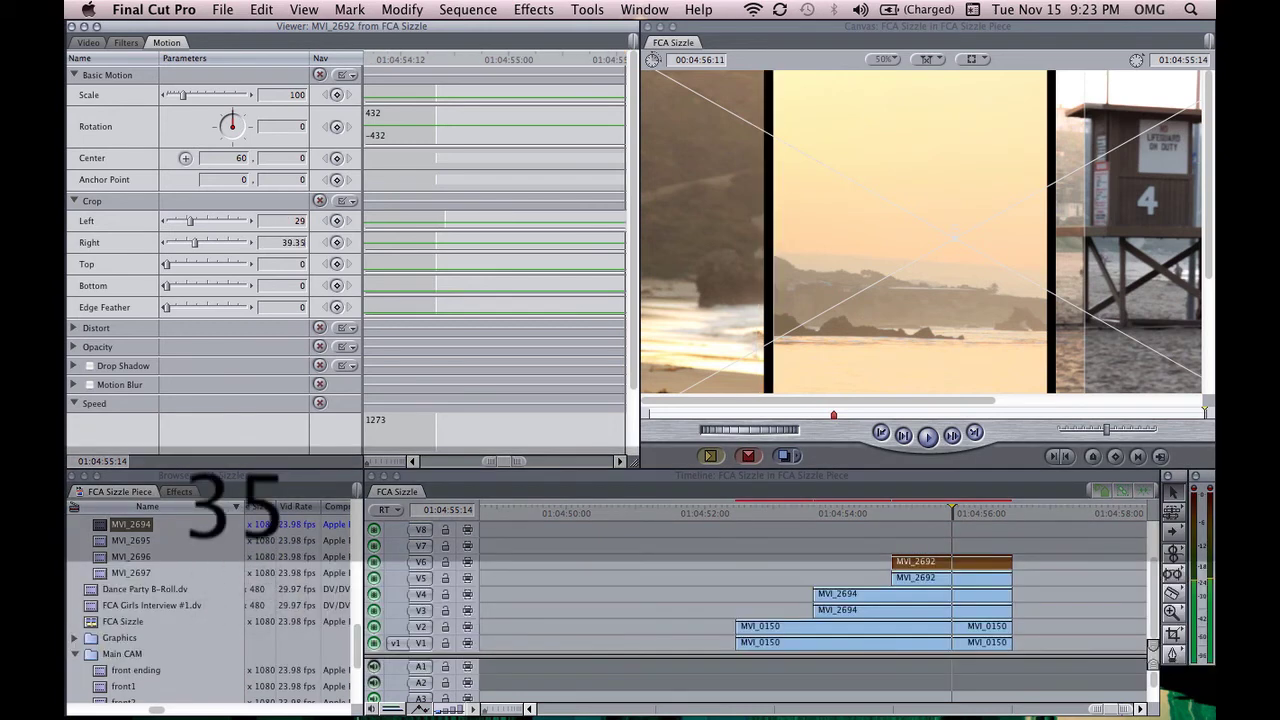
left_click(770, 579)
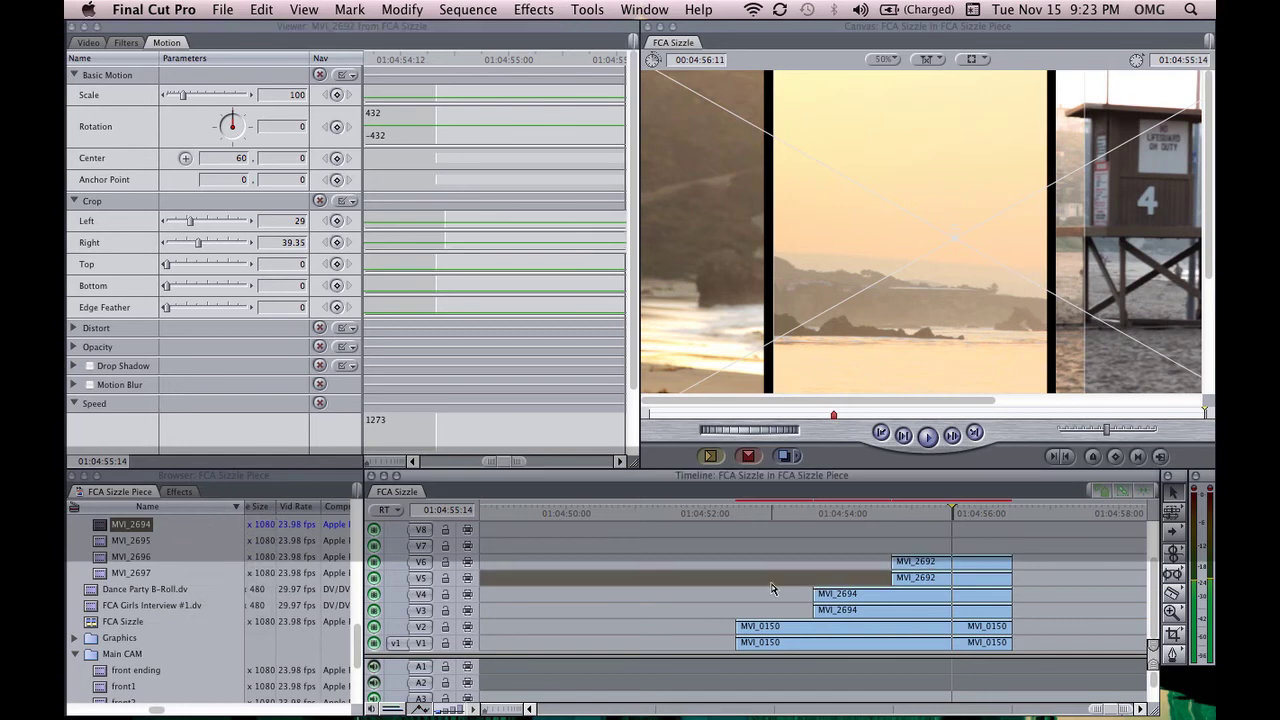
key("super+minus")
key("super+minus")
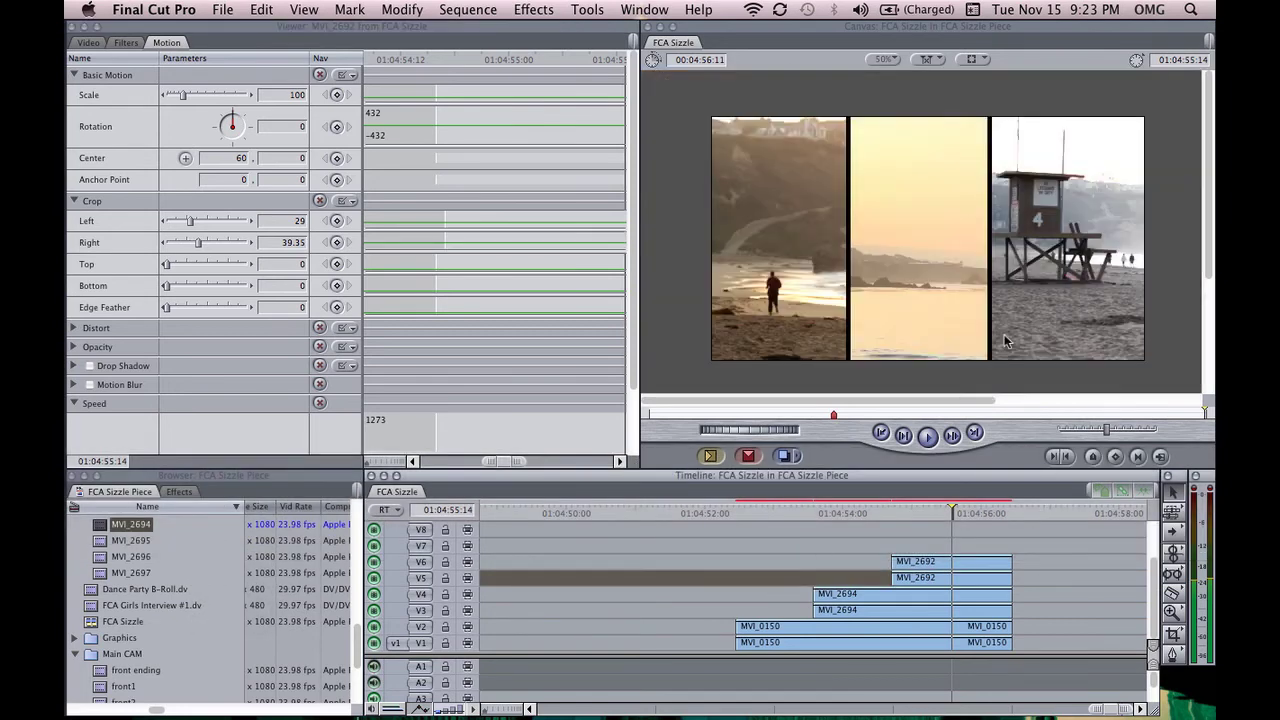
key("super+equal")
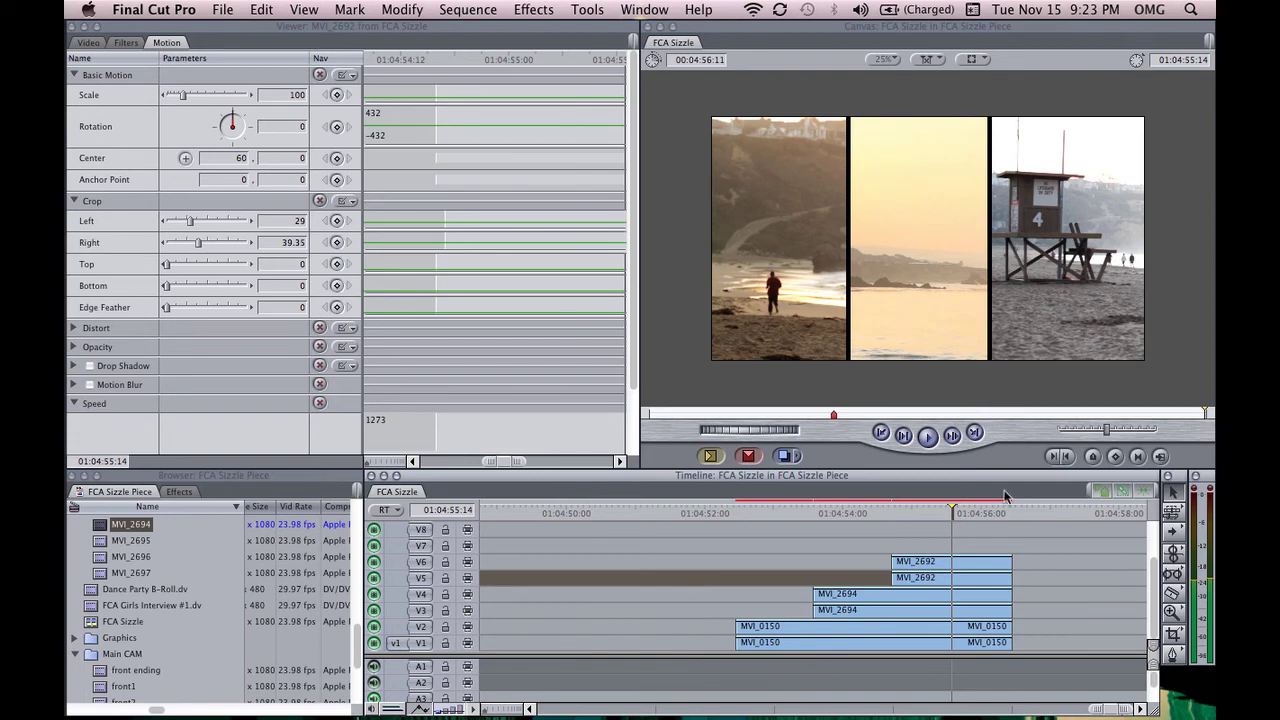
Apply the favourite Color Corrector 3-way Copy filter to the lower clip of each panel: MVI_0150 on V1, MVI_2694 on V3 and MVI_2692 on V5.
left_click(180, 491)
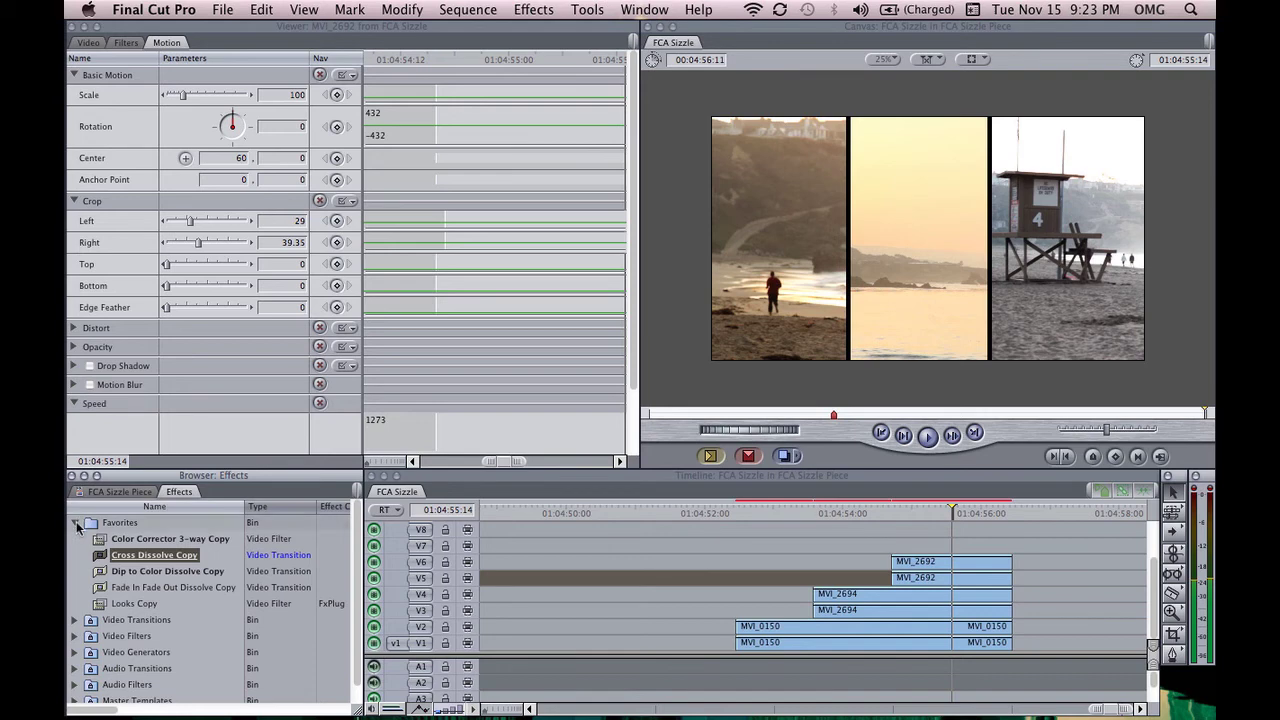
left_click(198, 540)
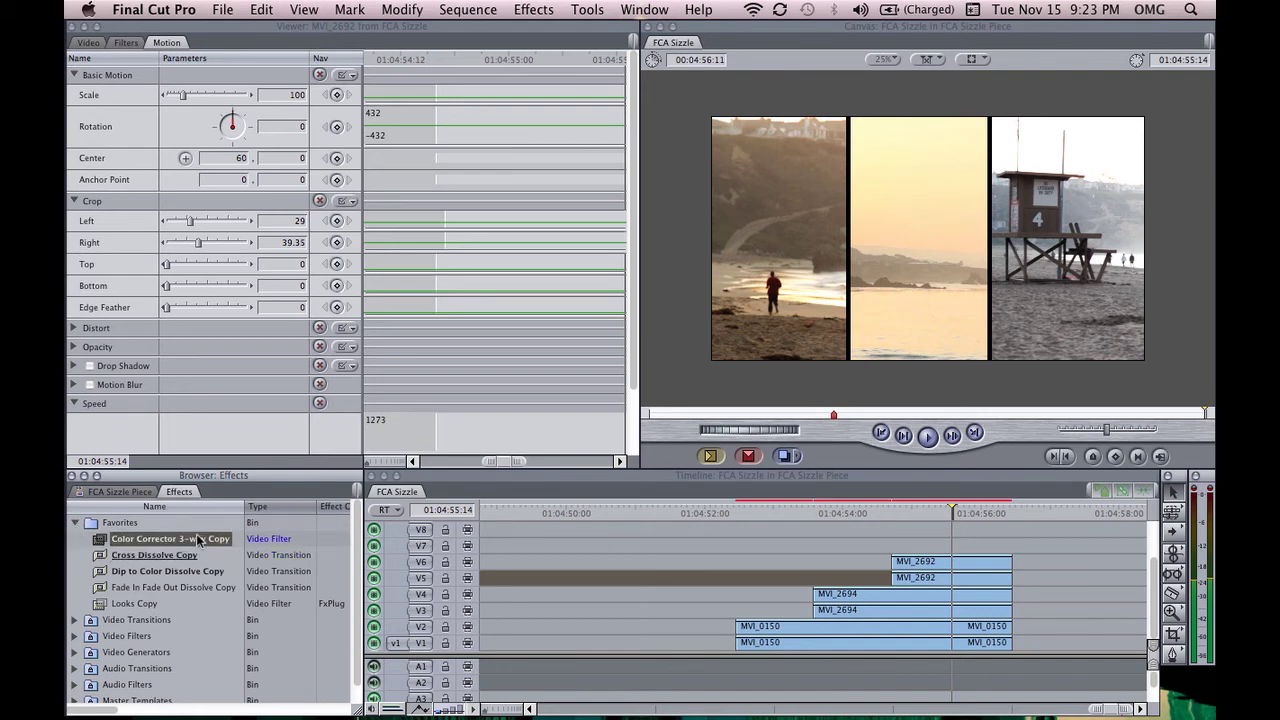
left_click_drag(198, 540, 970, 612)
left_click_drag(150, 540, 962, 576)
Warm up MVI_2692 on V5 in the 3-way color corrector, shifting blacks and whites toward orange-red and mids toward yellow.
double_click(978, 576)
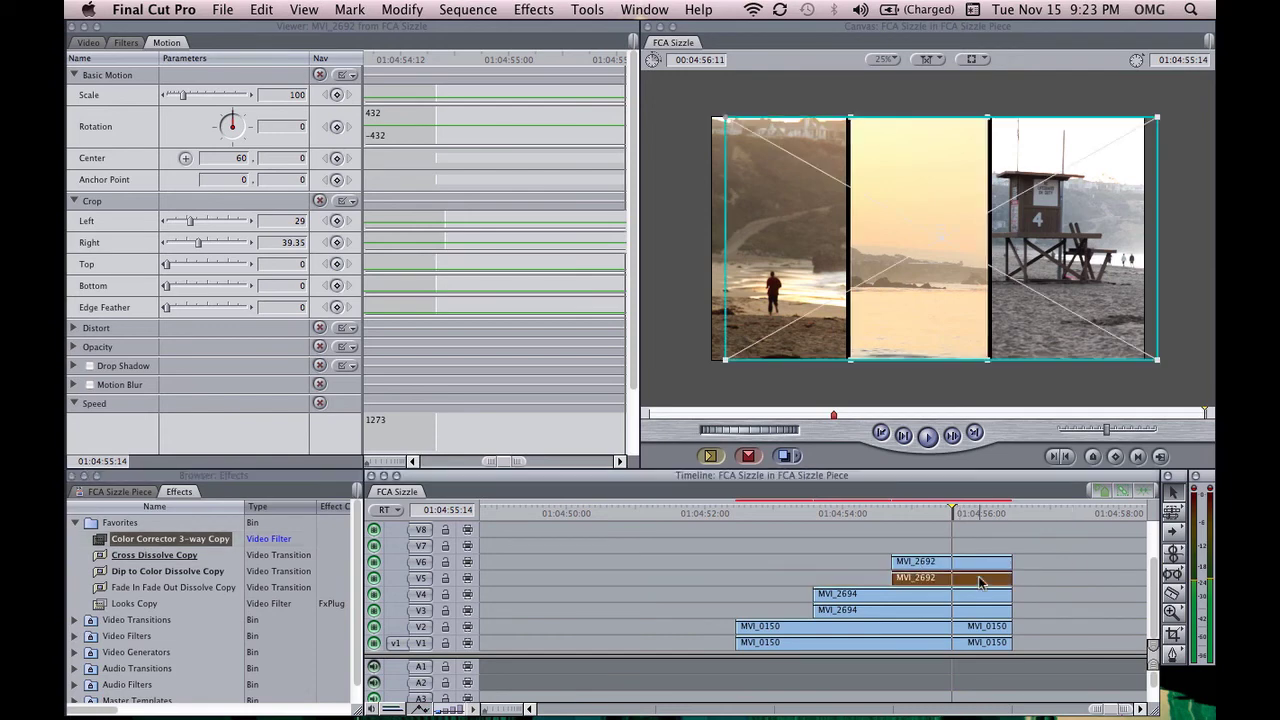
left_click(205, 44)
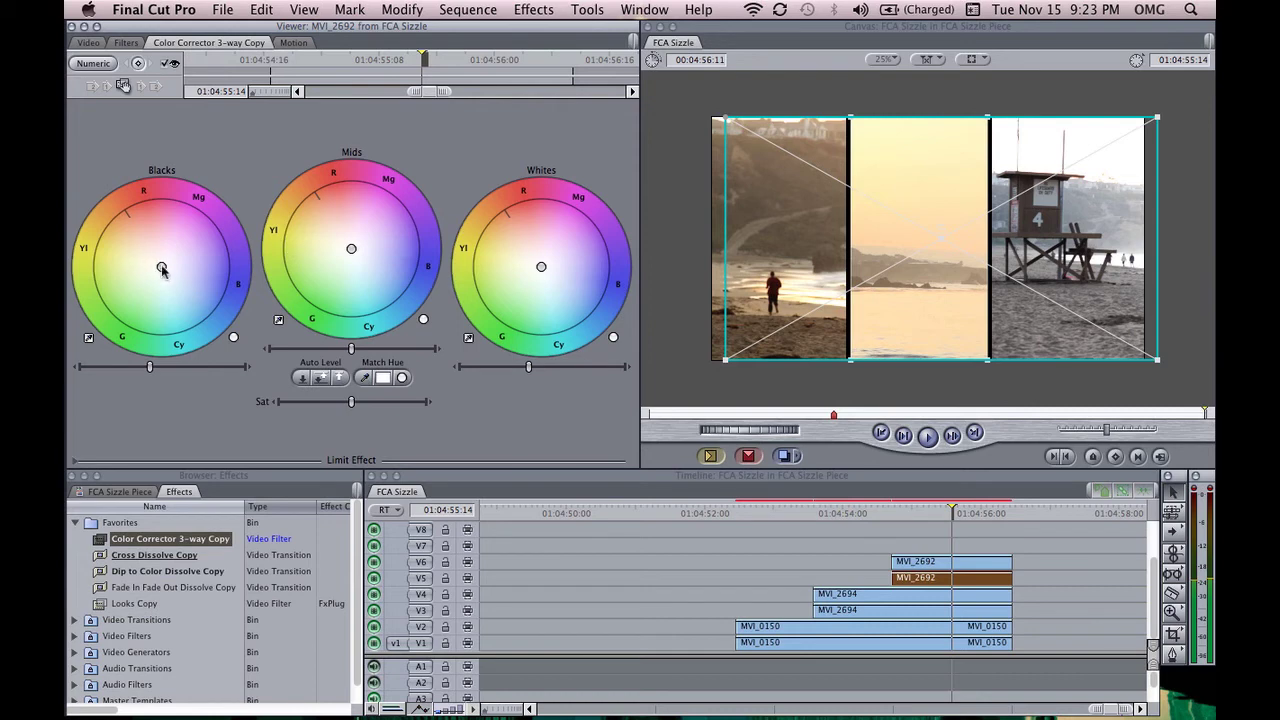
left_click_drag(161, 265, 162, 267)
left_click_drag(156, 260, 149, 249)
left_click_drag(351, 248, 326, 250)
left_click_drag(541, 268, 535, 249)
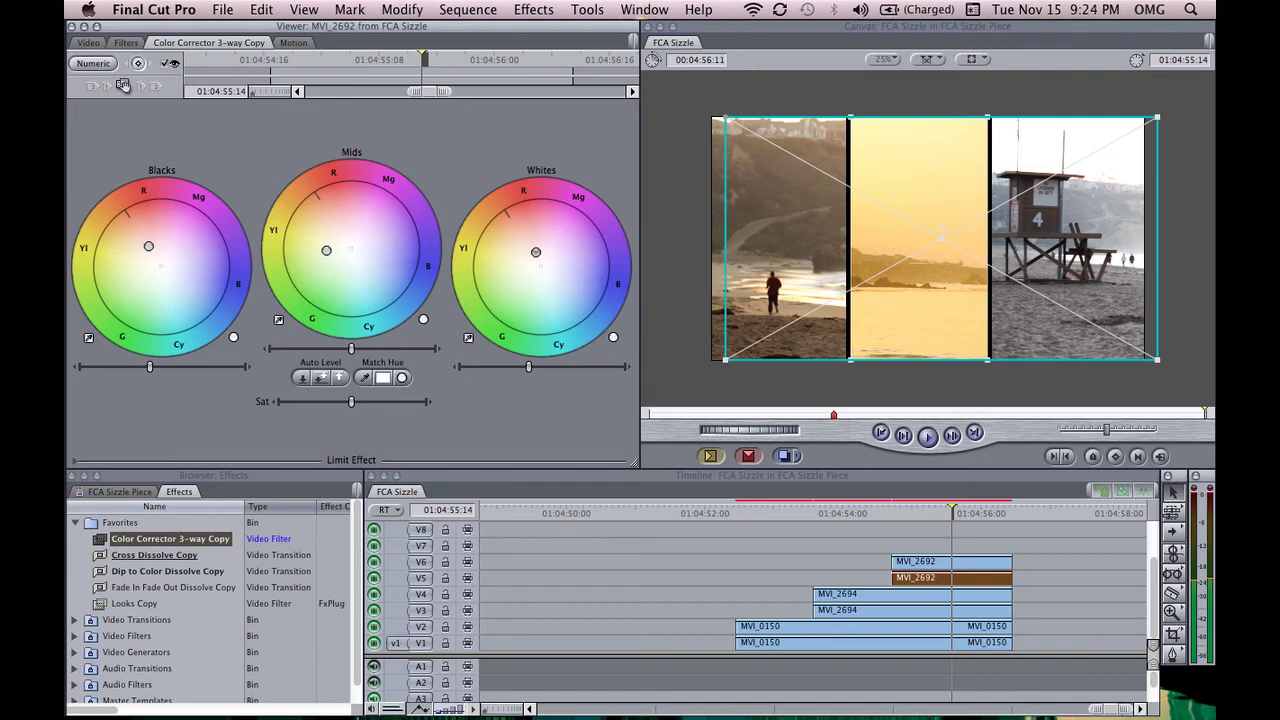
left_click(1110, 592)
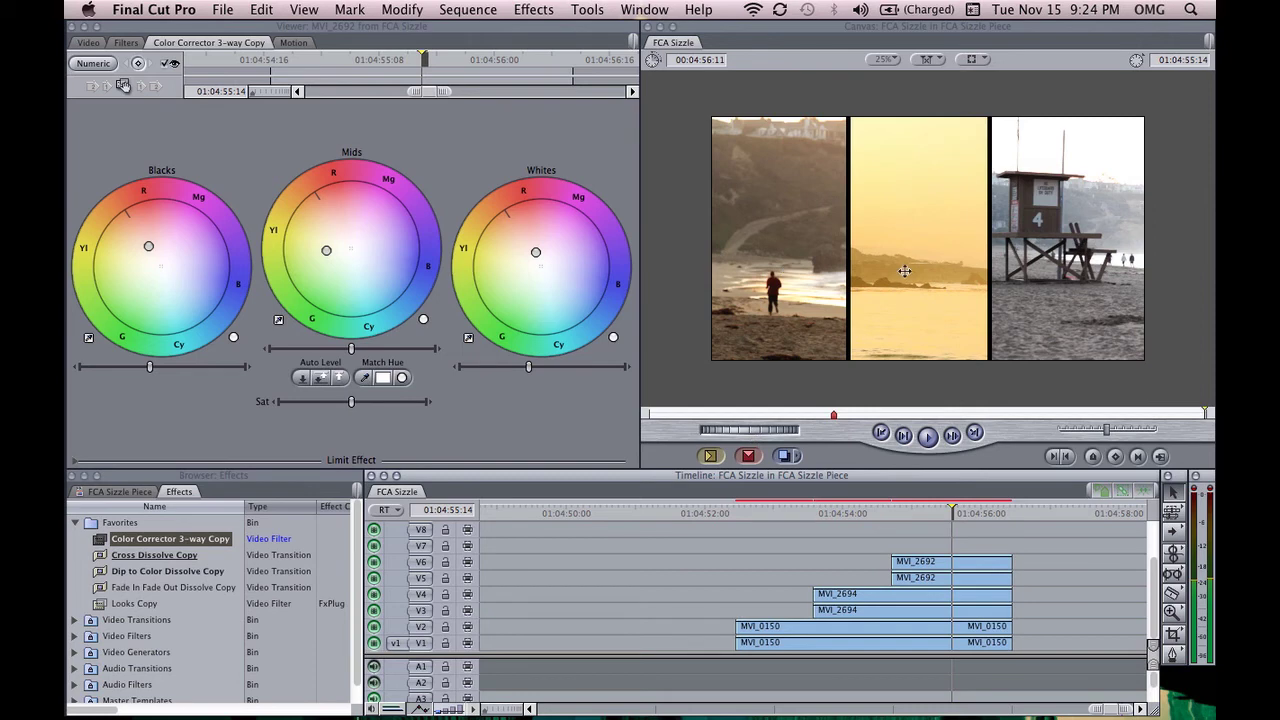
Tint MVI_0150 on V1 red at 01:04:54:03 by shifting its blacks and mids toward red and raising the saturation.
left_click(843, 645)
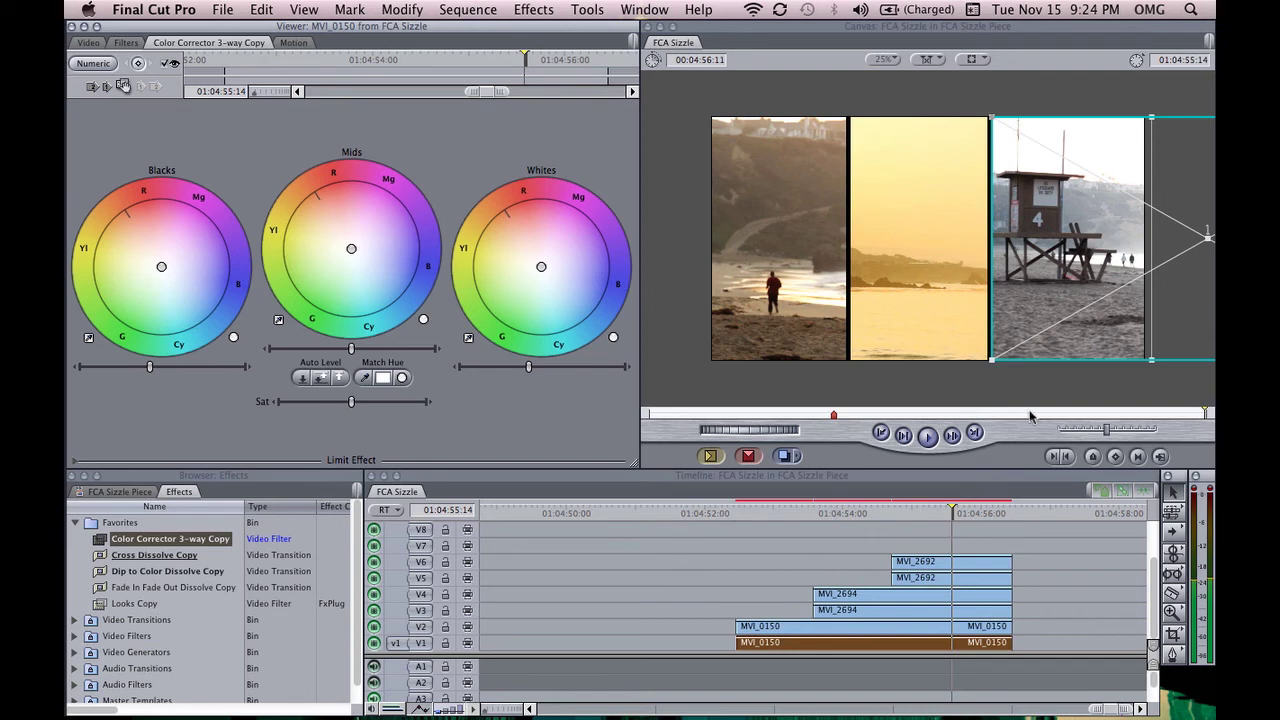
left_click(966, 512)
left_click(988, 512)
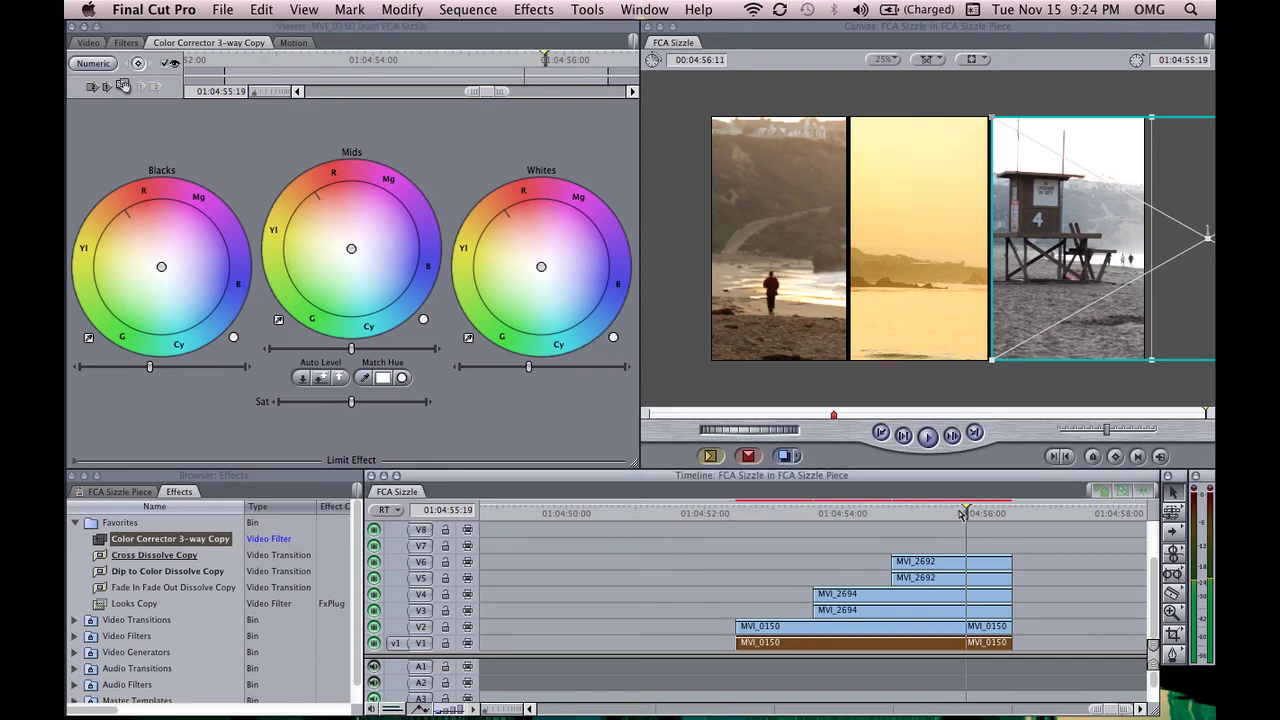
left_click(866, 513)
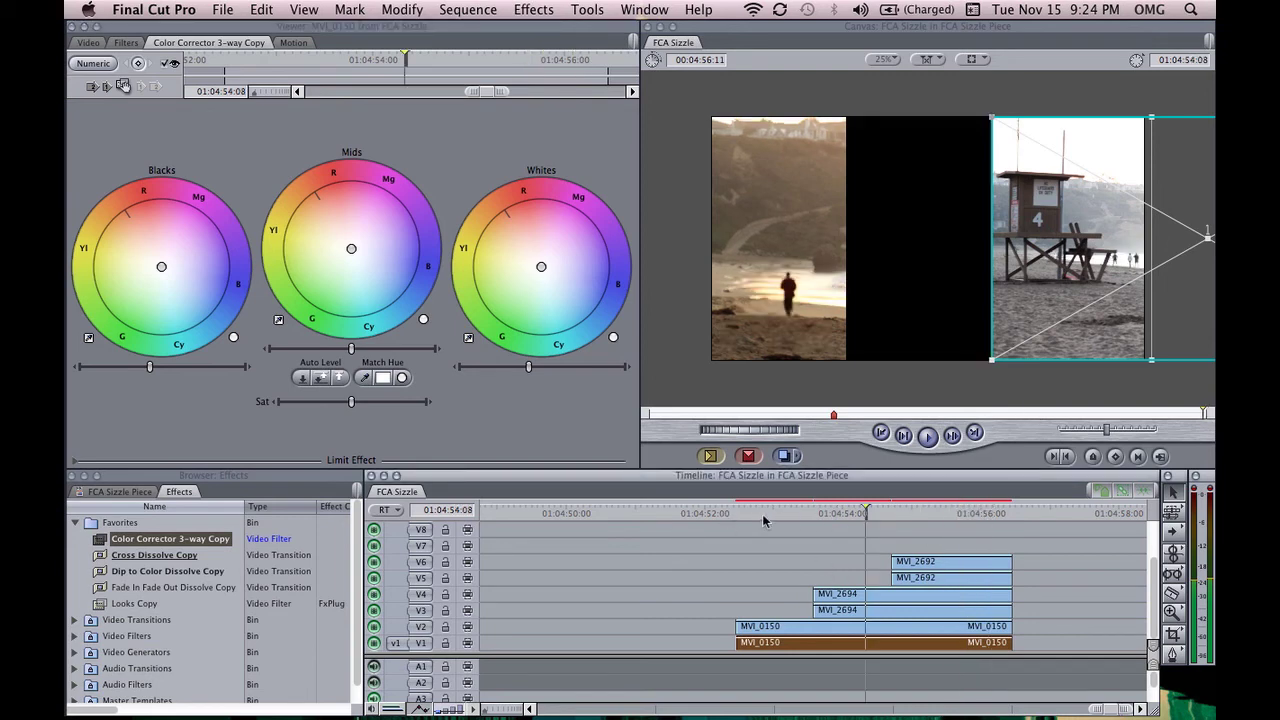
left_click(764, 513)
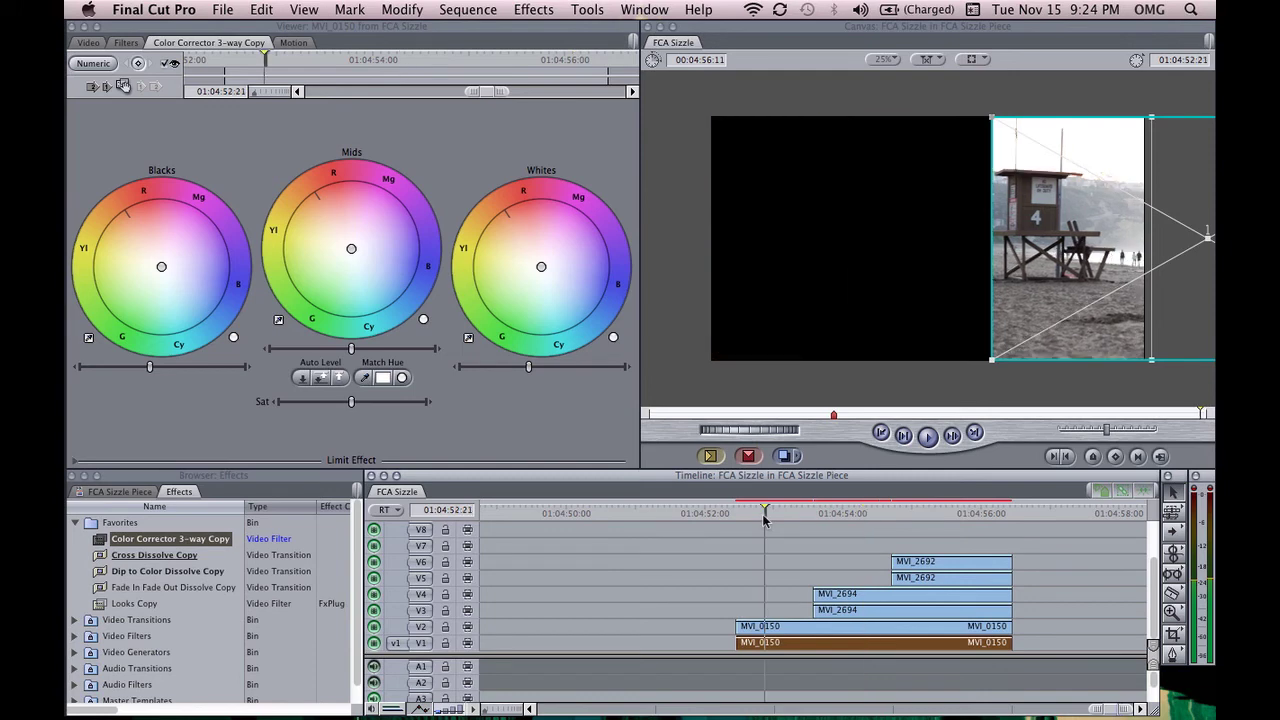
left_click(850, 516)
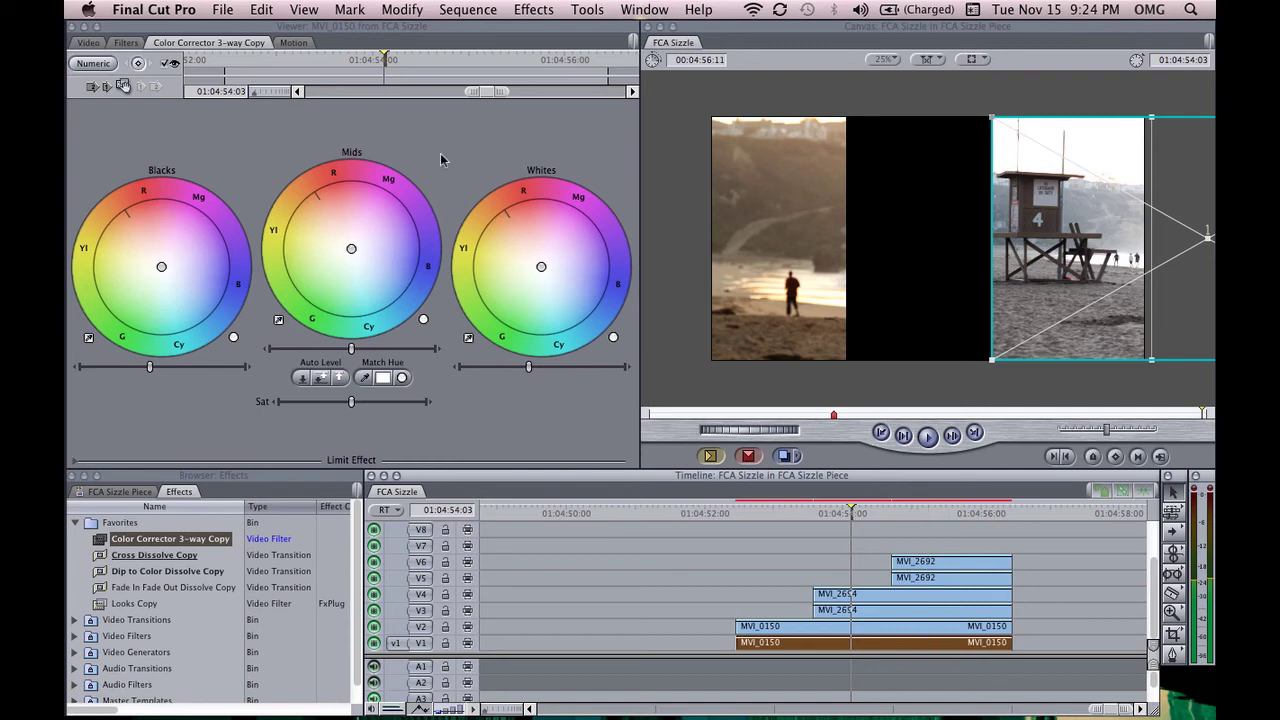
left_click(160, 268)
left_click_drag(160, 268, 139, 231)
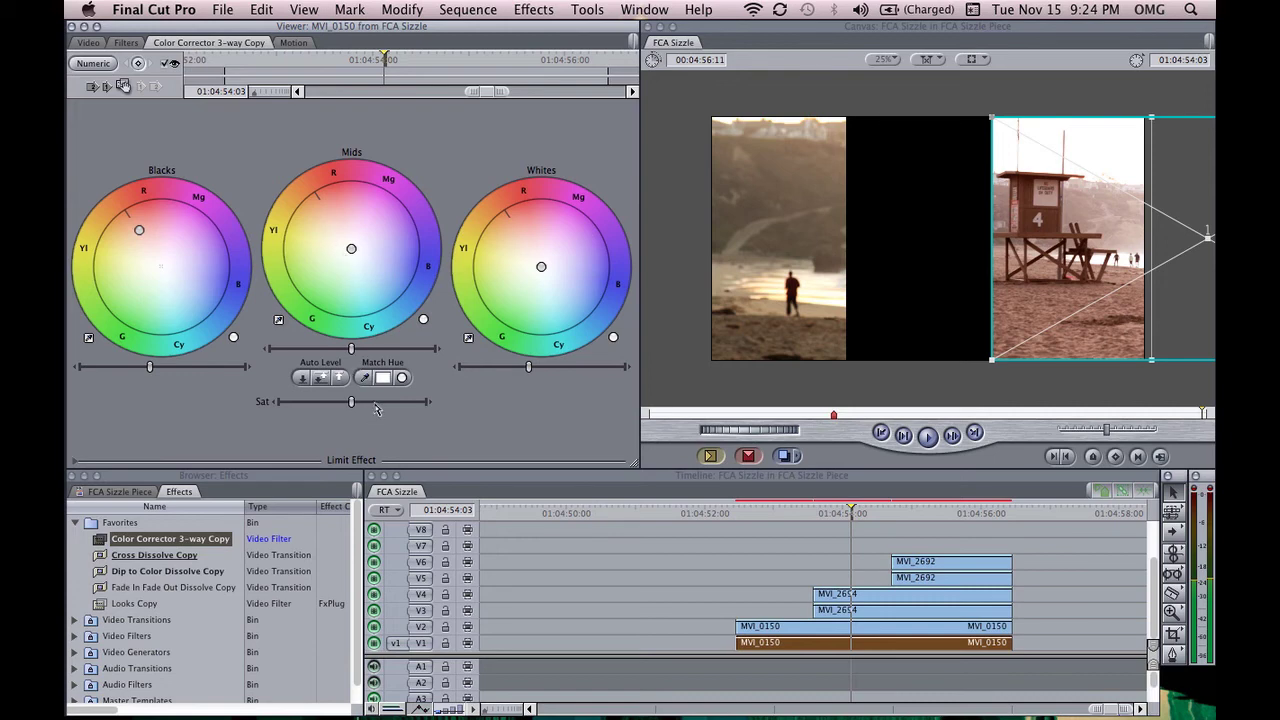
left_click(375, 405)
mouse_move(351, 248)
left_mouse_down()
mouse_move(339, 220)
mouse_move(345, 234)
left_mouse_up()
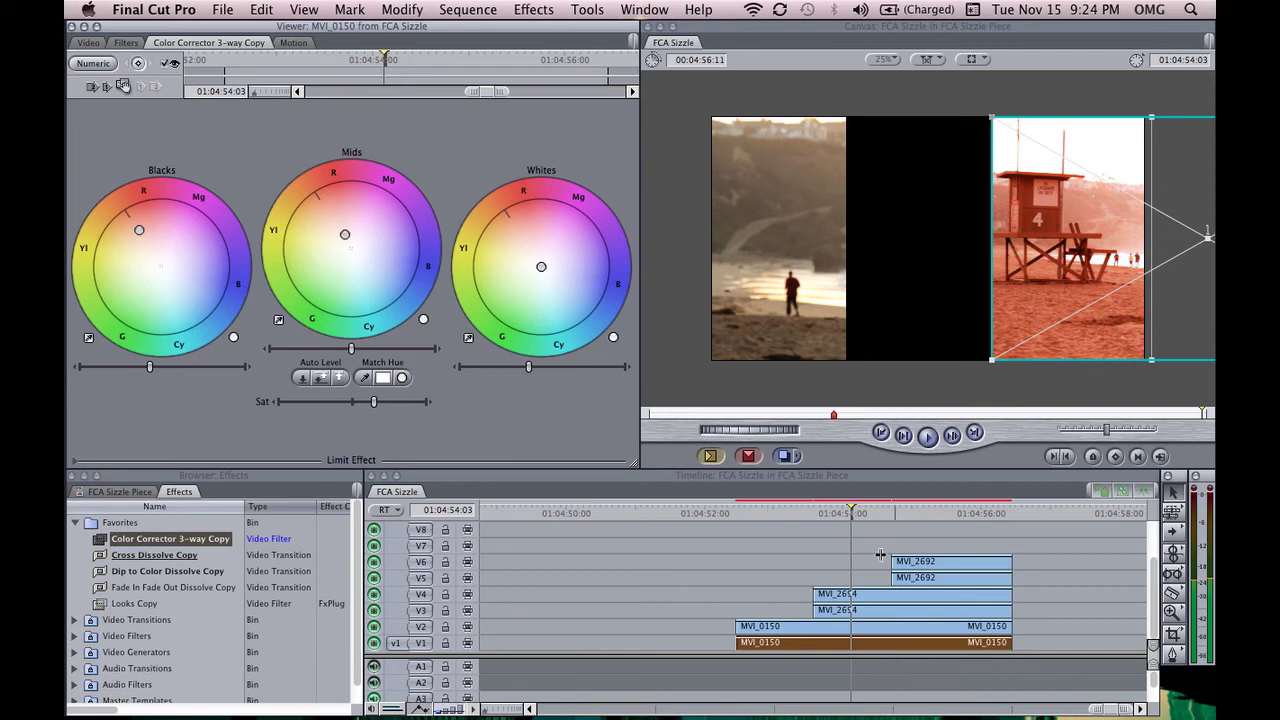
At 01:04:55:08, warm up MVI_2694 on V3 by shifting its blacks toward orange and mids toward yellow-orange and raising the saturation.
left_click(935, 512)
left_click(935, 513)
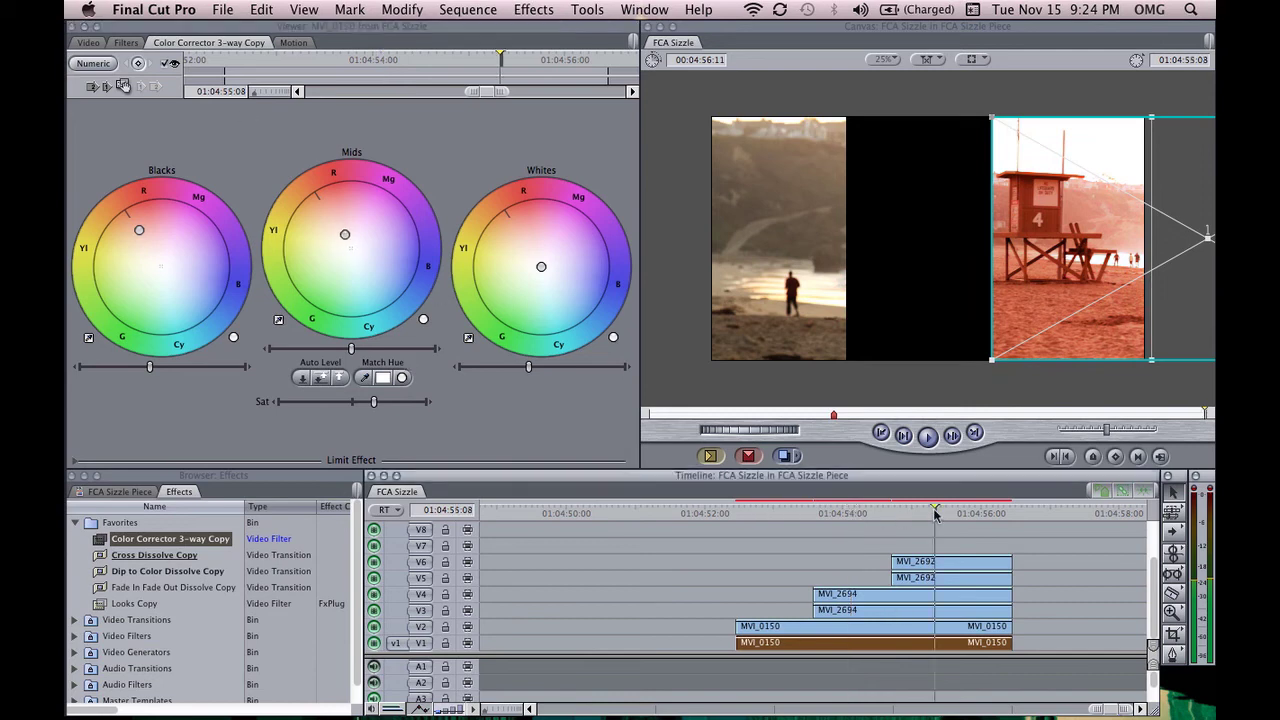
double_click(948, 582)
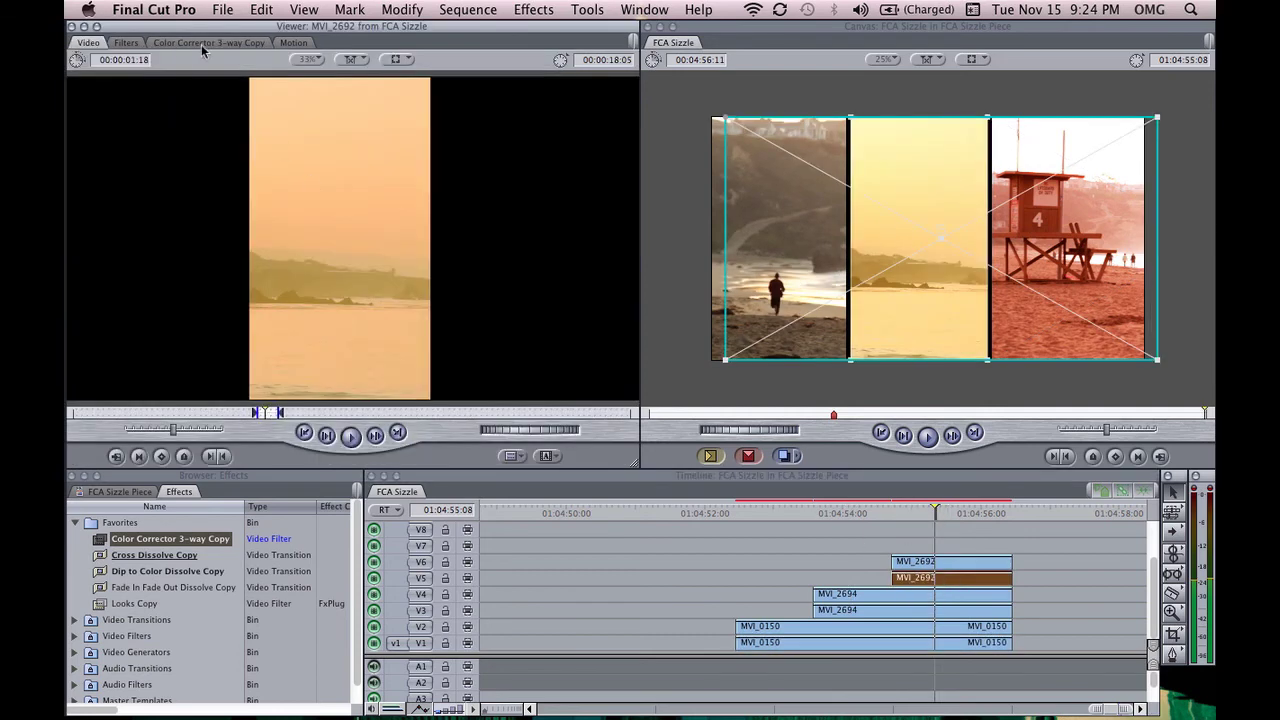
left_click(935, 614)
double_click(935, 620)
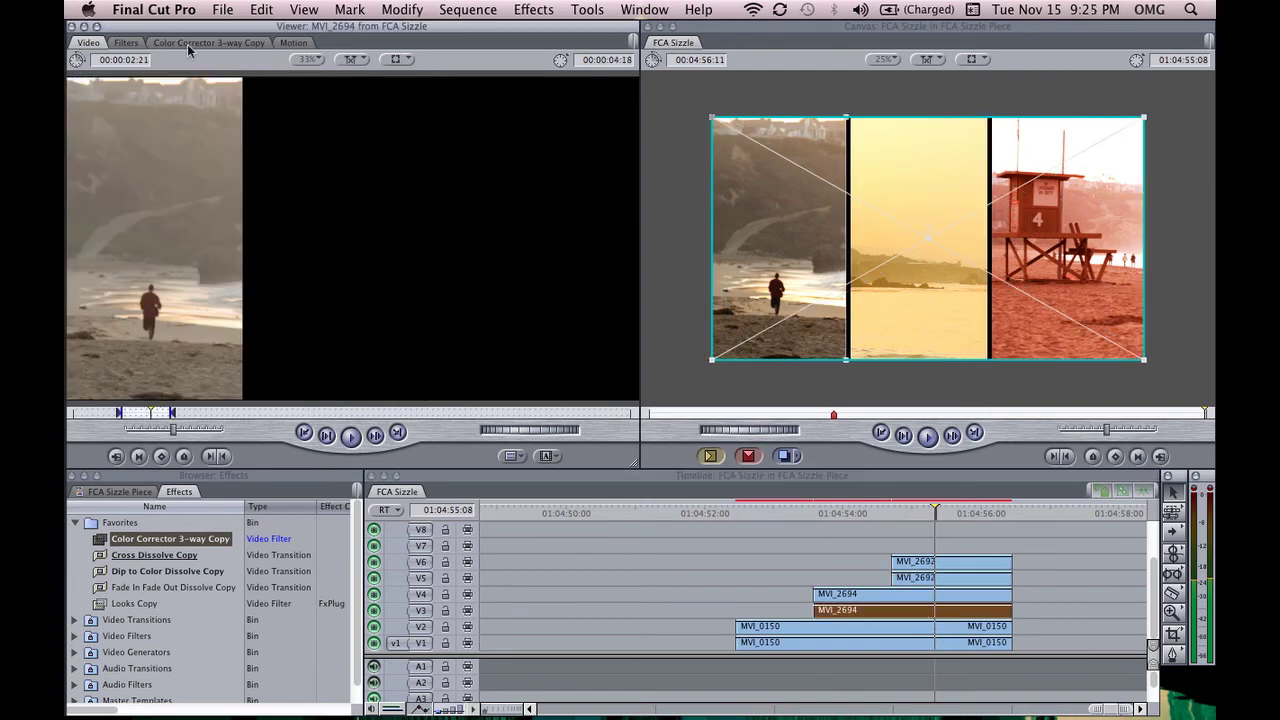
left_click(187, 44)
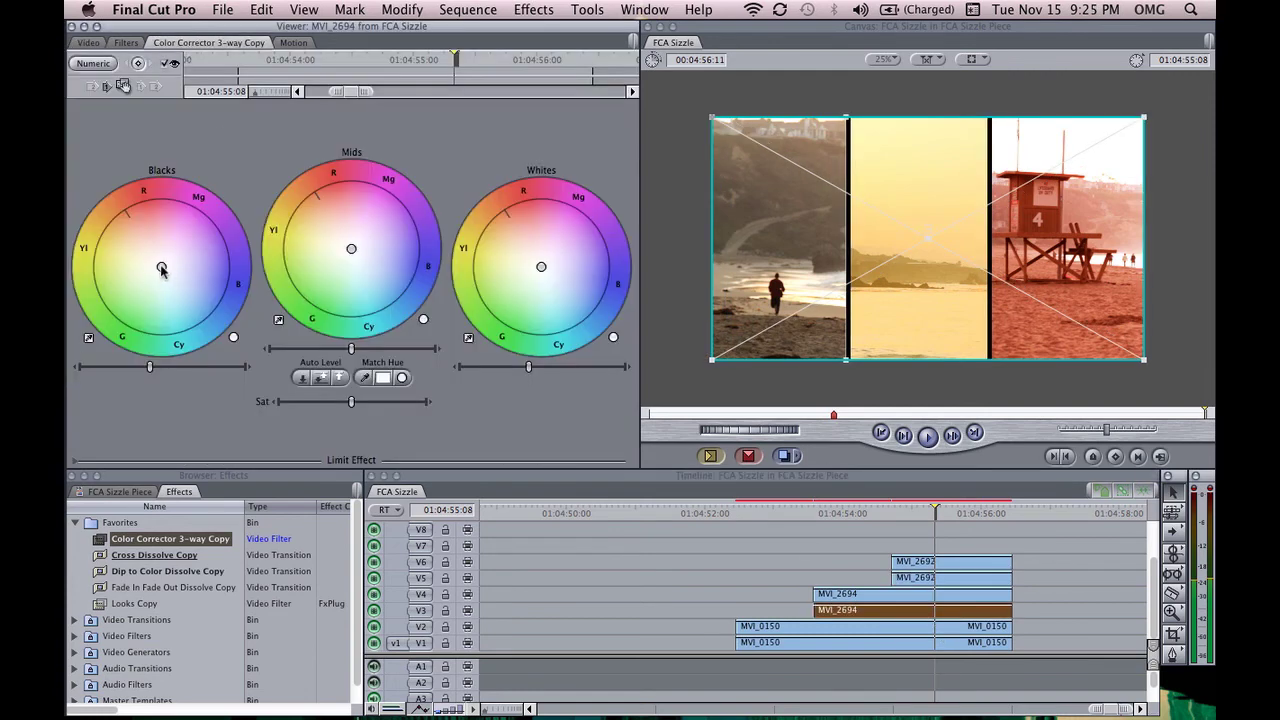
left_click_drag(161, 266, 140, 249)
left_click(371, 402)
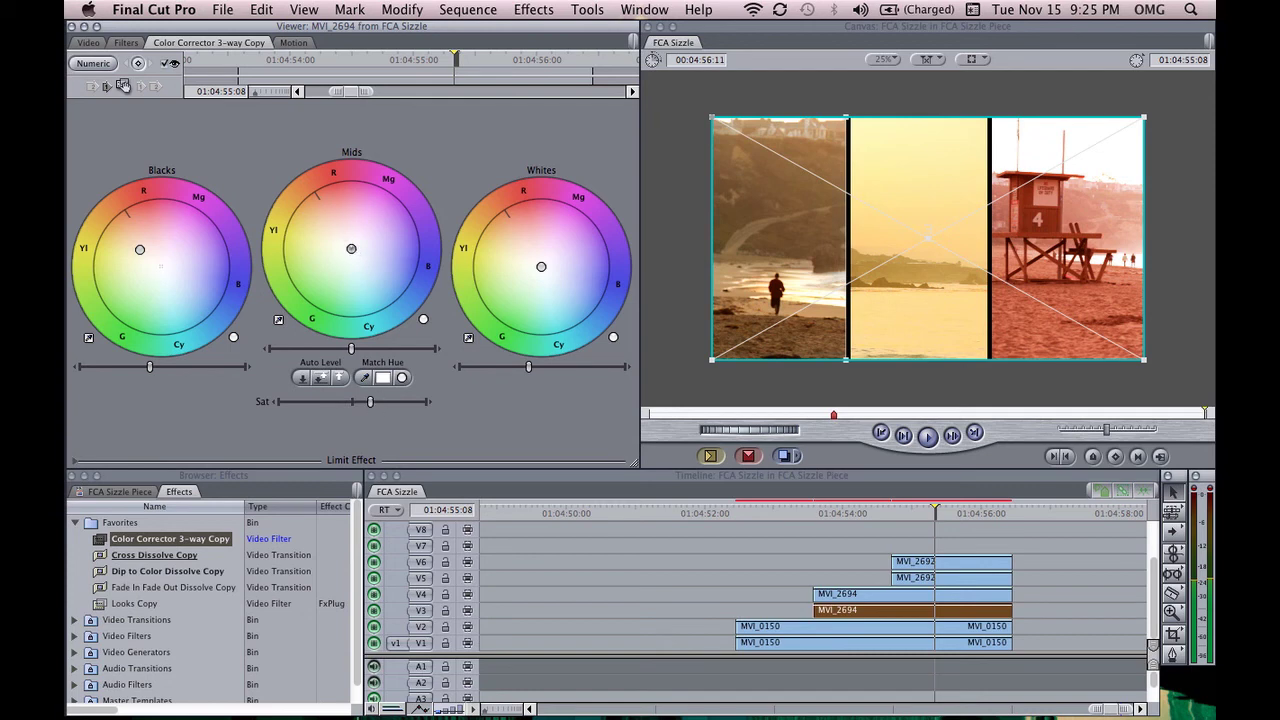
left_click_drag(351, 248, 343, 245)
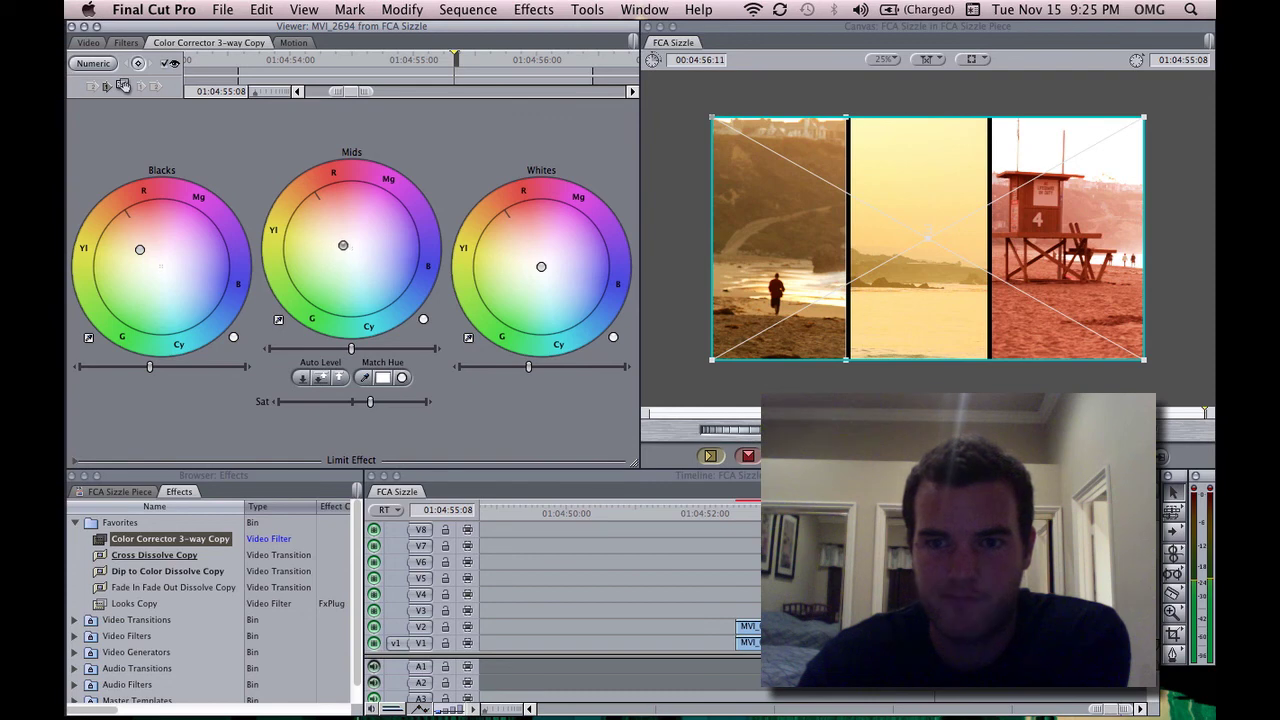
Return to the earlier part of the FCA Sizzle sequence, from the volleyball-net shot at 01:01:04:19 to the edit point at 01:01:26:16.
key("super+3")
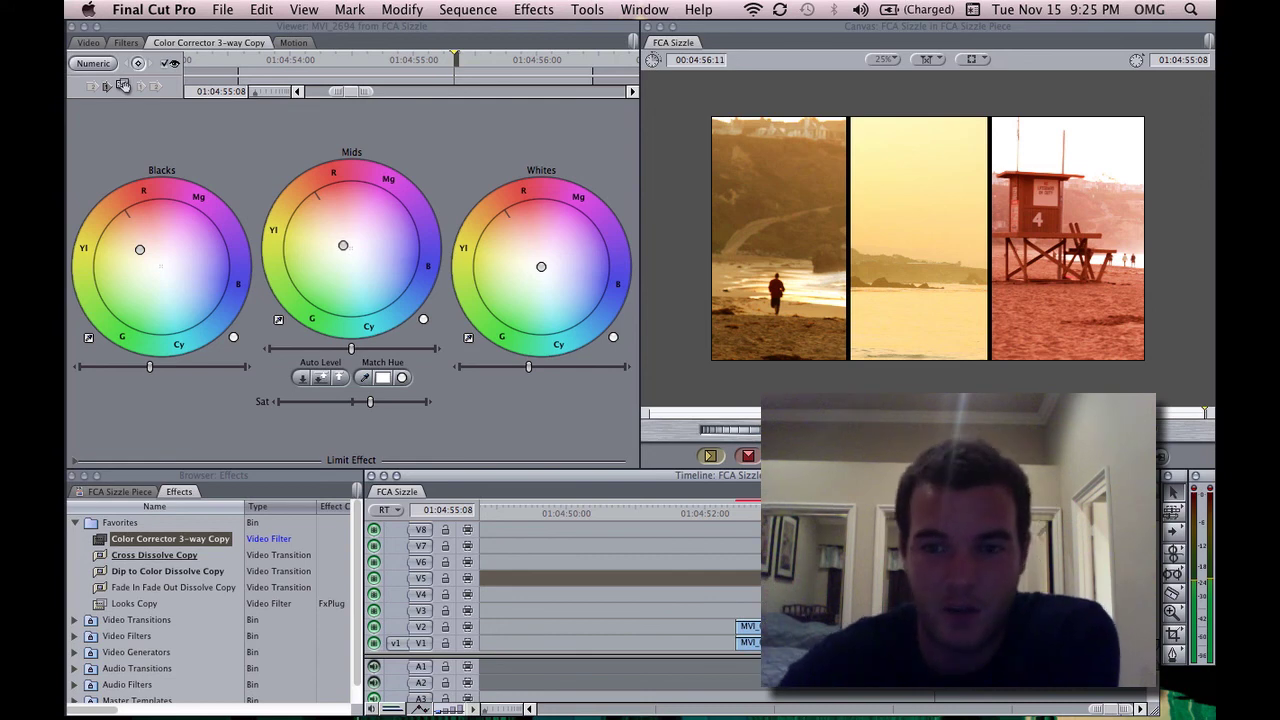
left_click(940, 562)
key("super+minus")
key("super+minus")
key("super+minus")
key("super+minus")
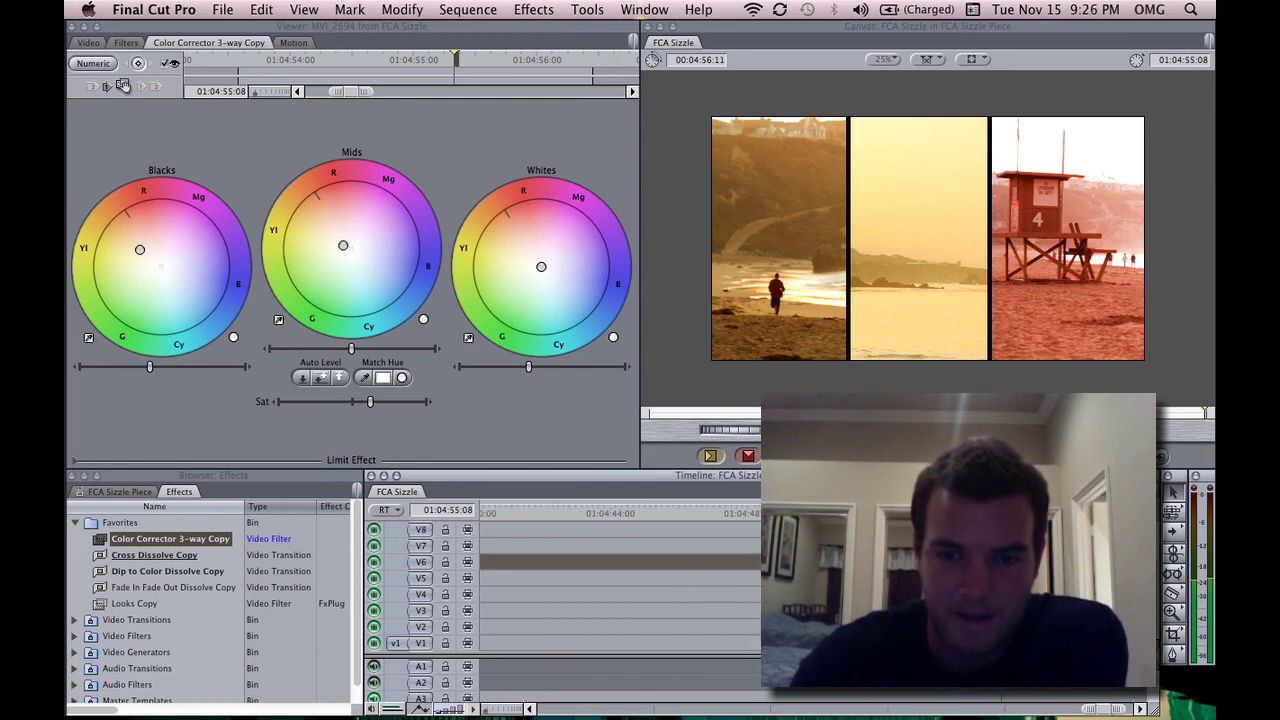
left_click(762, 513)
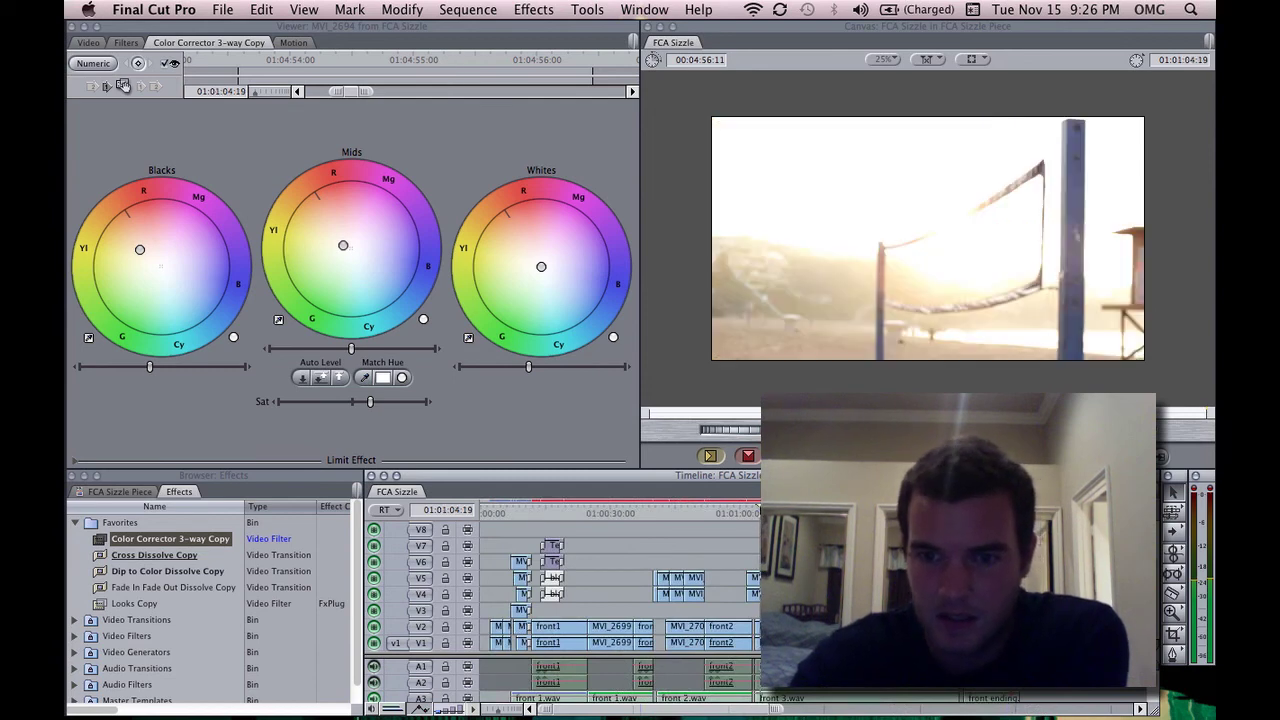
key("Down")
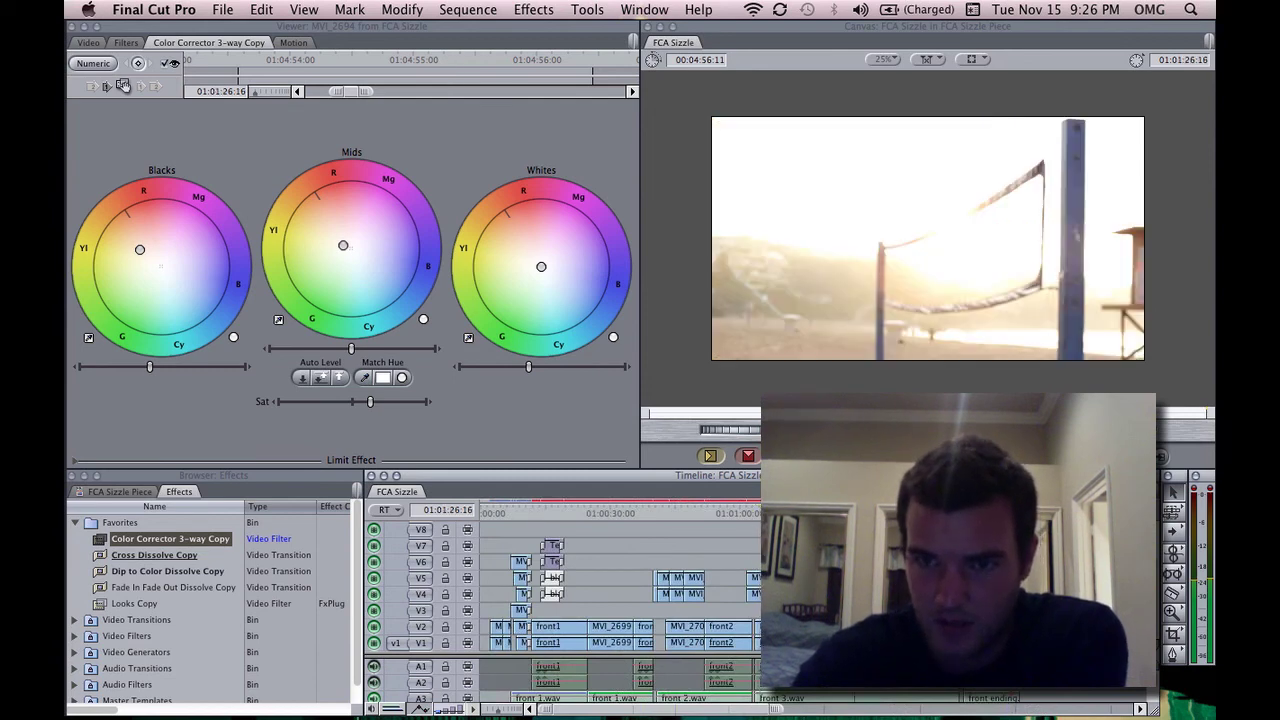